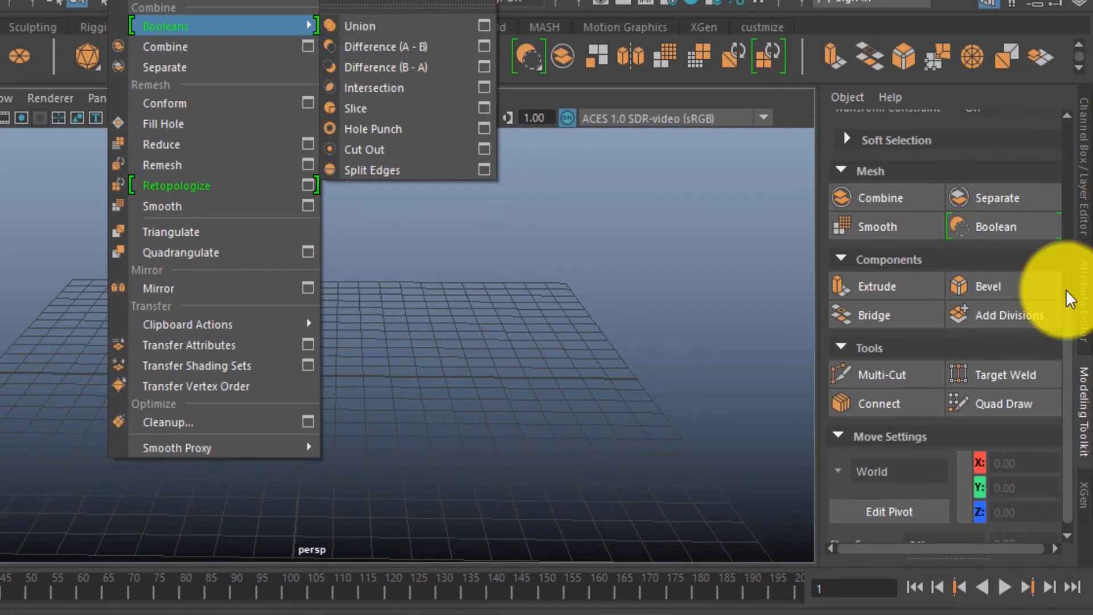
pyautogui.click(1084, 414)
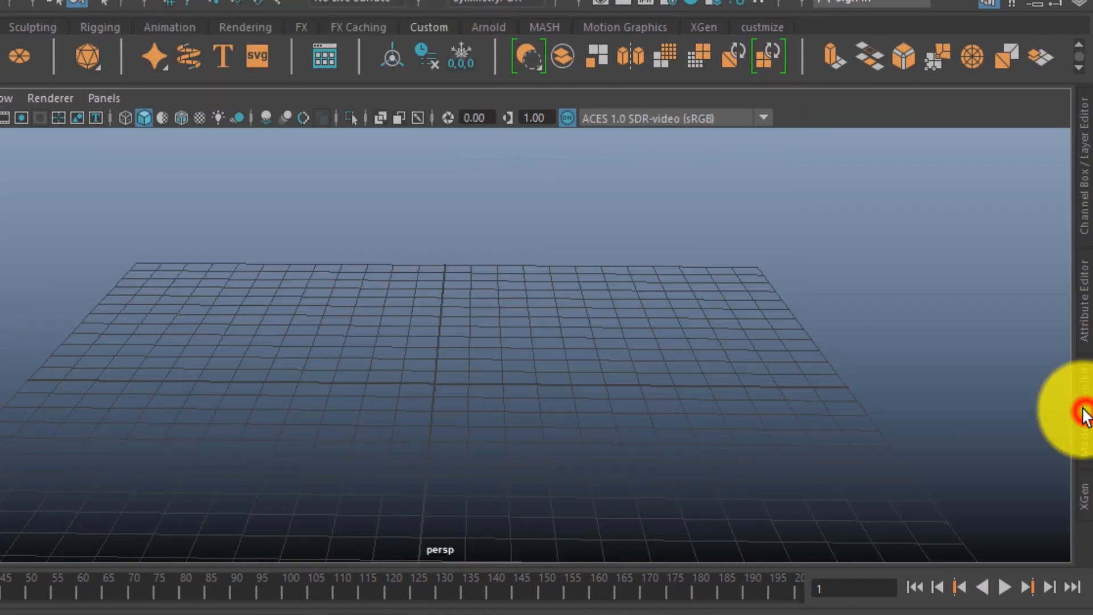
pyautogui.click(1085, 410)
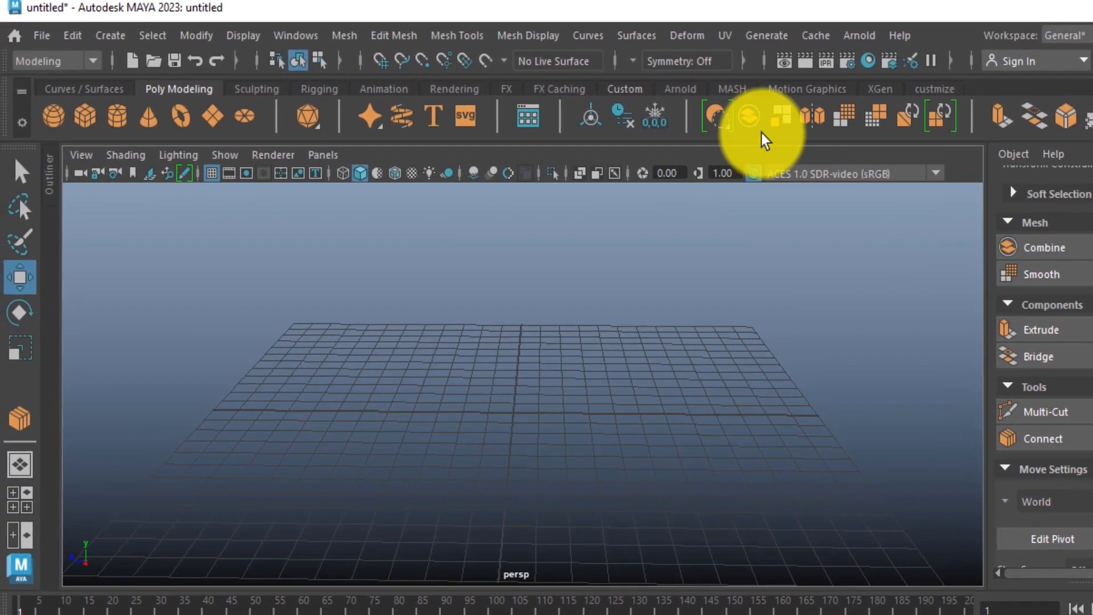
pyautogui.click(343, 10)
pyautogui.moveTo(375, 91)
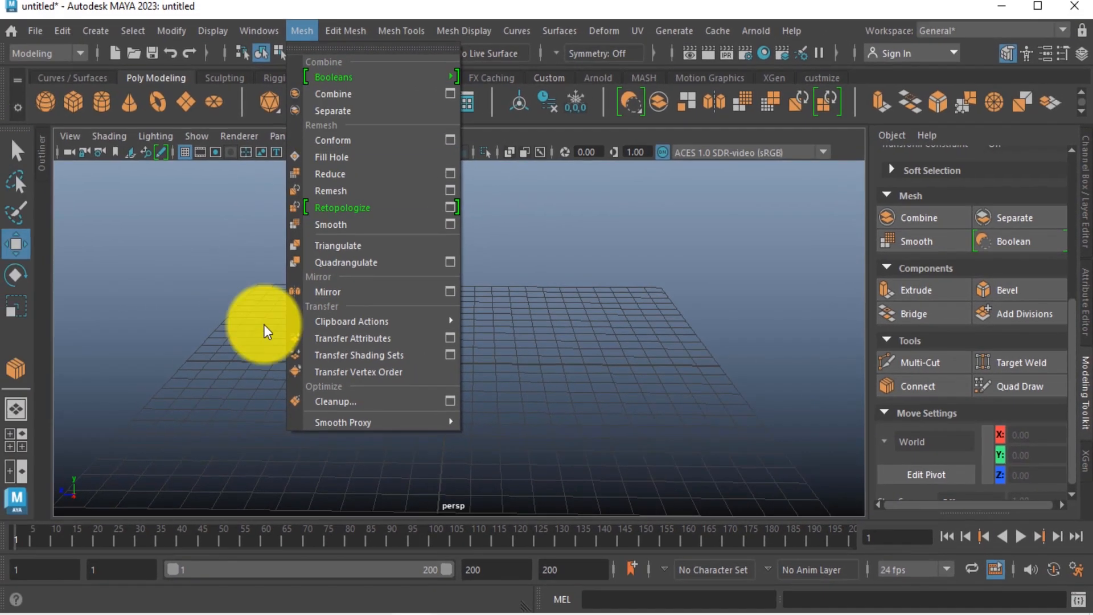
pyautogui.click(97, 302)
# Create a polygon sphere at the origin, scale it up uniformly, and raise it to about 1.92 in Y
pyautogui.click(47, 102)
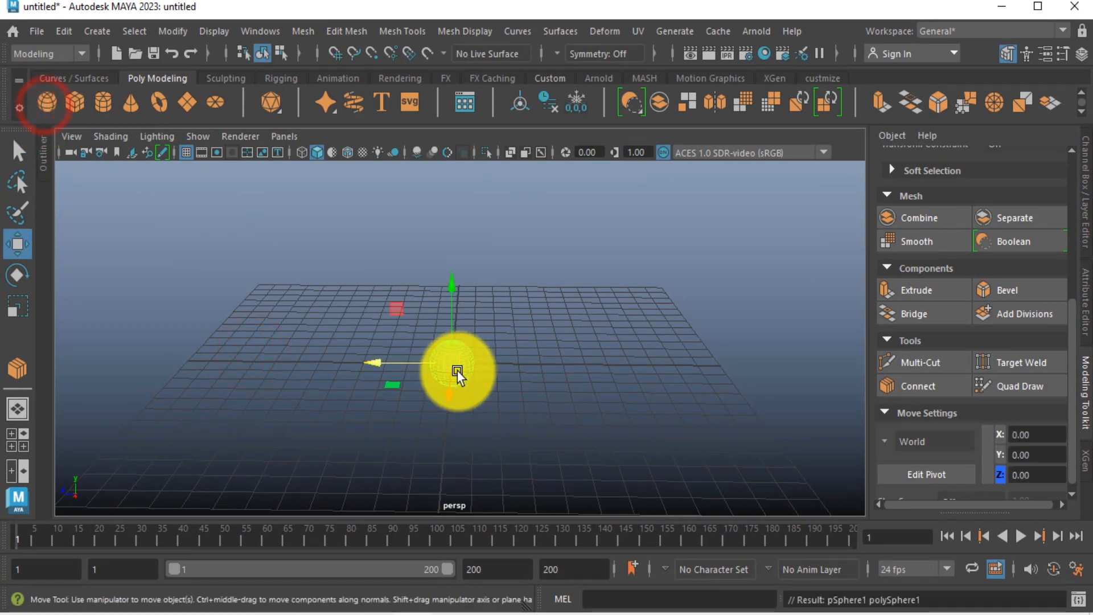
pyautogui.press('r')
pyautogui.moveTo(452, 363); pyautogui.dragTo(500, 420)
pyautogui.press('w')
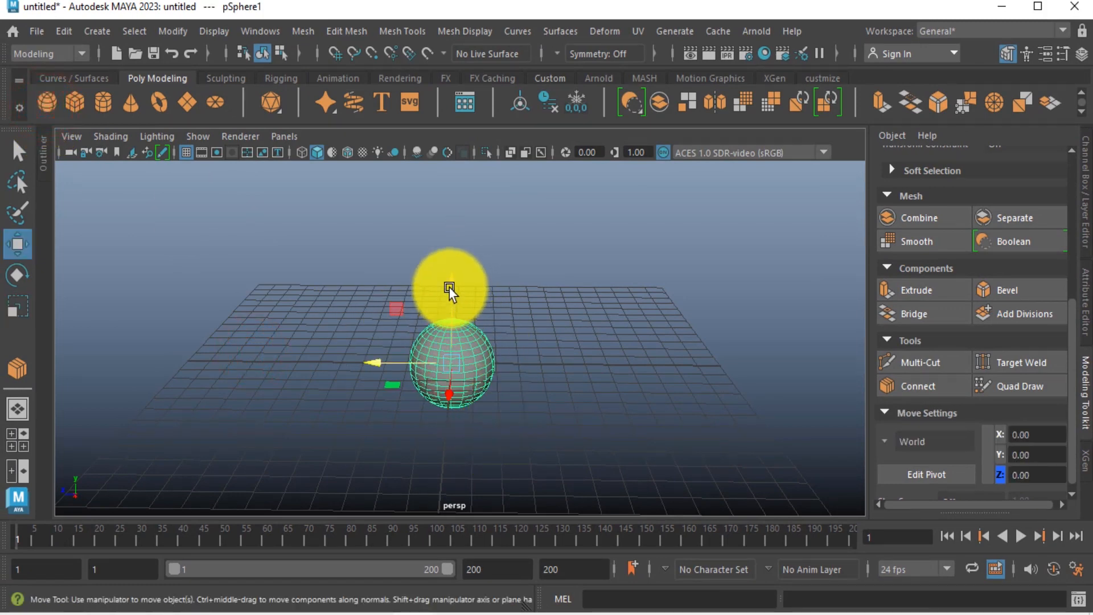
pyautogui.moveTo(449, 290); pyautogui.dragTo(451, 244)
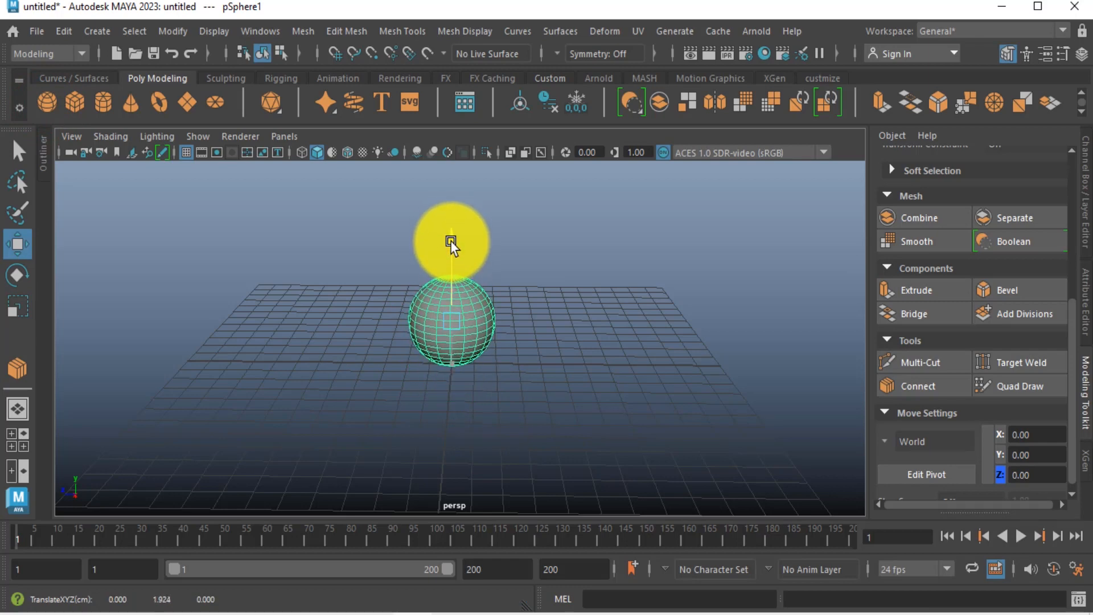
pyautogui.keyDown('alt'); pyautogui.moveTo(485, 361); pyautogui.dragTo(477, 367); pyautogui.keyUp('alt')
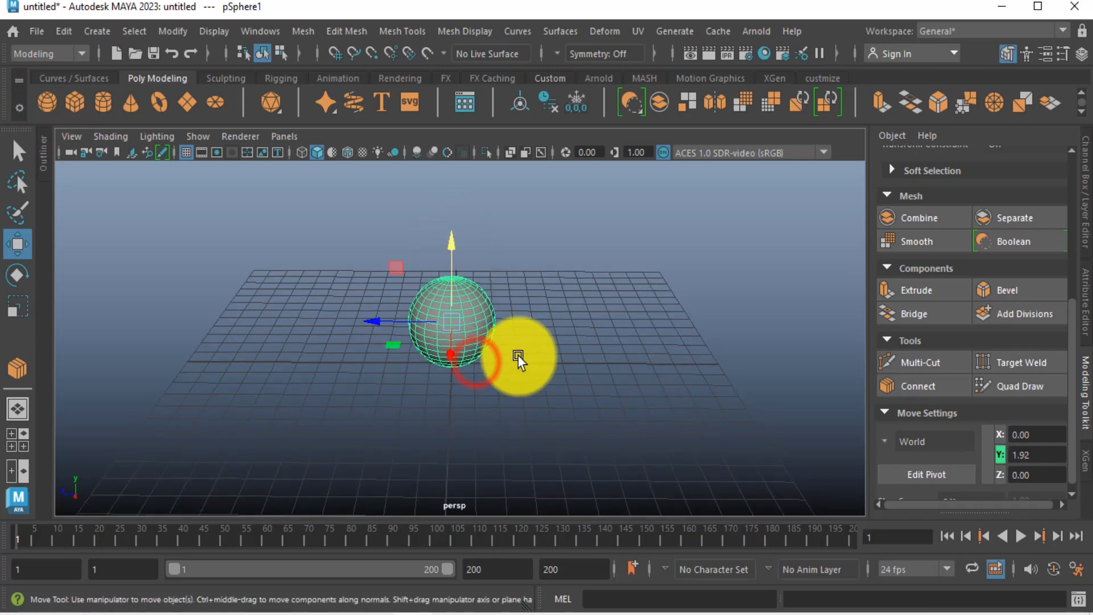
# Create a polygon plane and raise it just above the sphere, to about 4.14 in Y
pyautogui.click(188, 102)
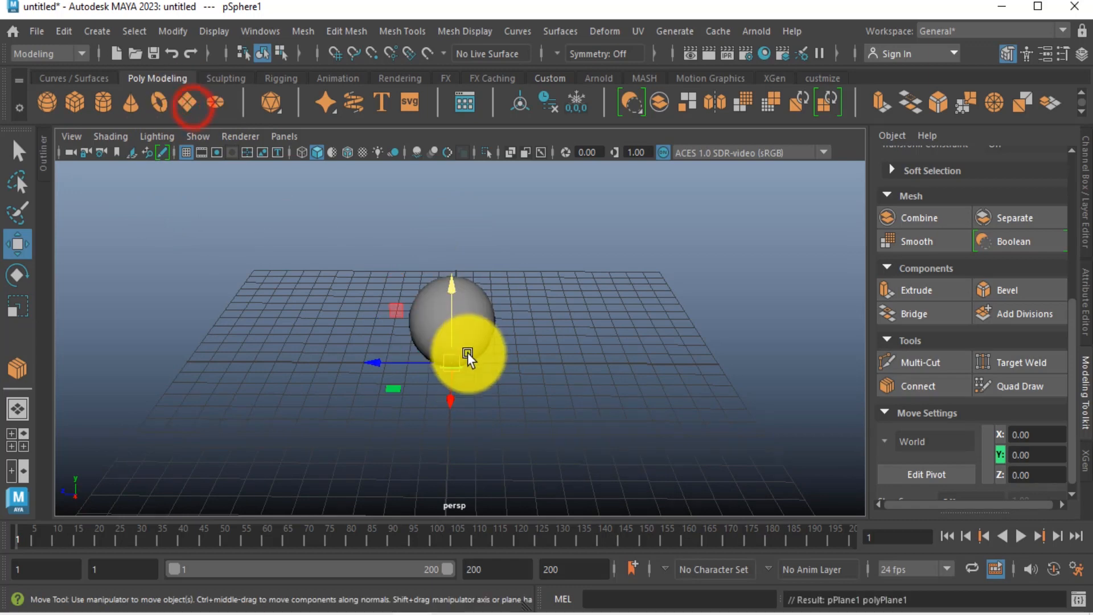
pyautogui.press('space')
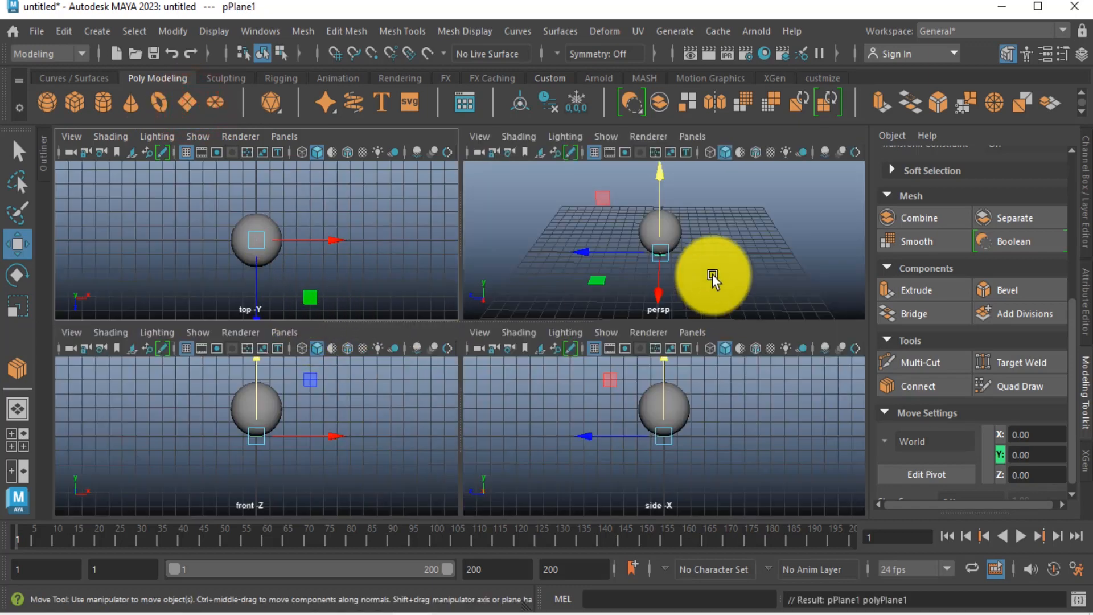
pyautogui.press('space')
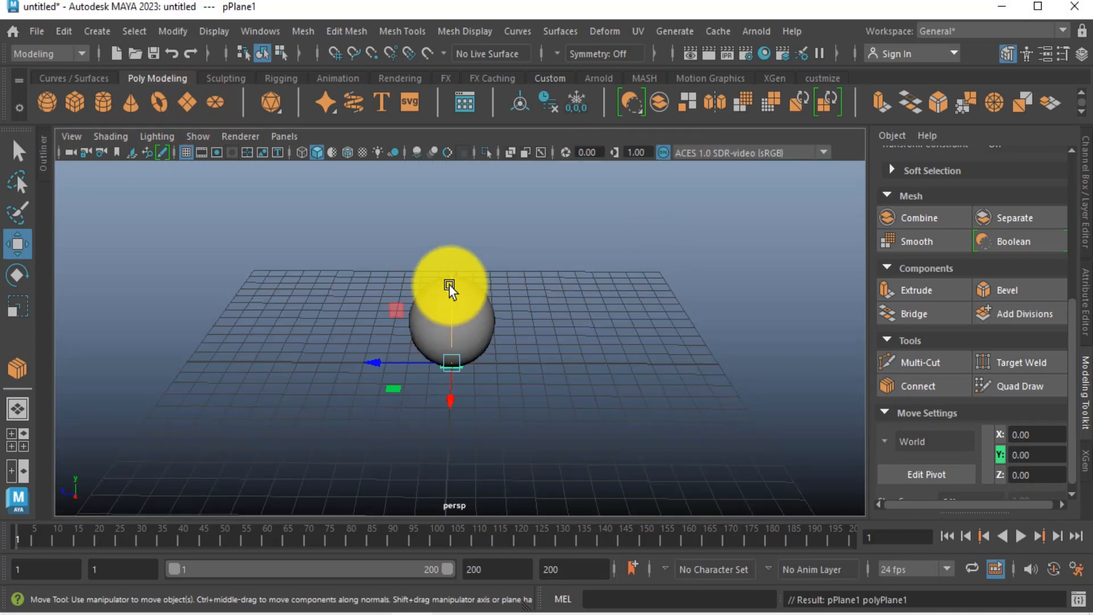
pyautogui.moveTo(450, 289); pyautogui.dragTo(451, 233)
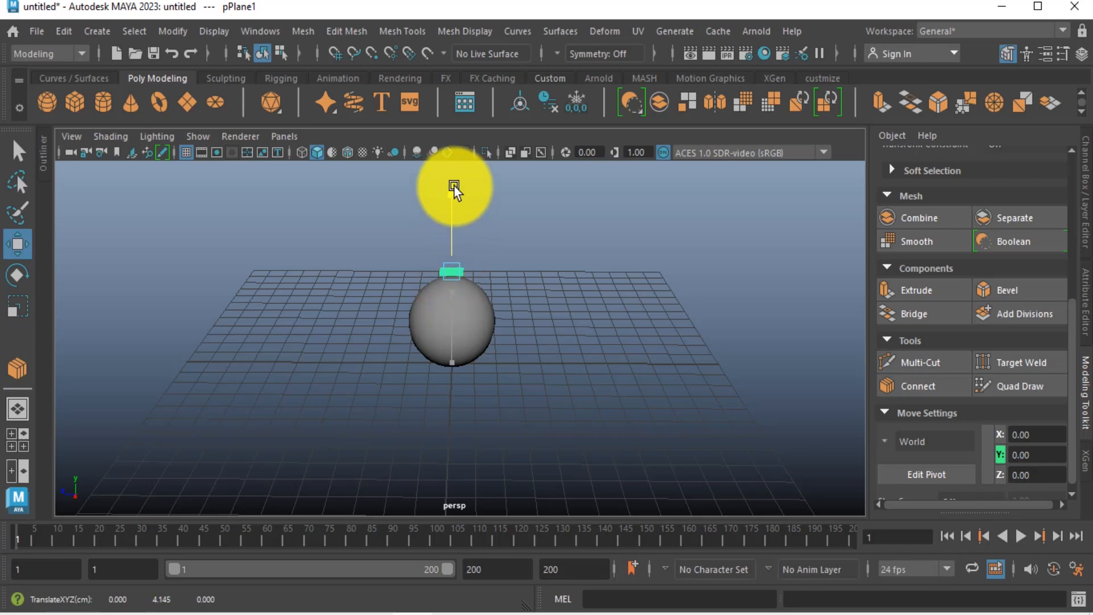
# Scale the plane up uniformly so that it extends slightly beyond the width of the sphere
pyautogui.press('r')
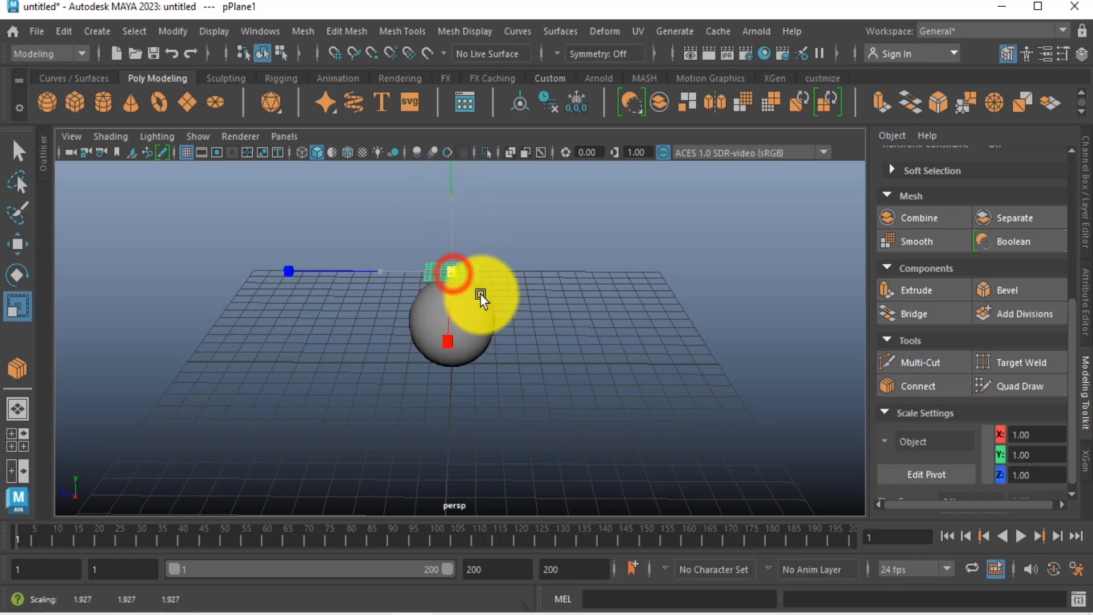
pyautogui.moveTo(480, 294)
pyautogui.mouseDown()
pyautogui.moveTo(532, 329)
pyautogui.moveTo(527, 270)
pyautogui.moveTo(527, 299)
pyautogui.moveTo(483, 307)
pyautogui.mouseUp()
pyautogui.scroll(3, 507, 282)
pyautogui.keyDown('alt'); pyautogui.moveTo(493, 342); pyautogui.dragTo(494, 349, button='middle'); pyautogui.keyUp('alt')
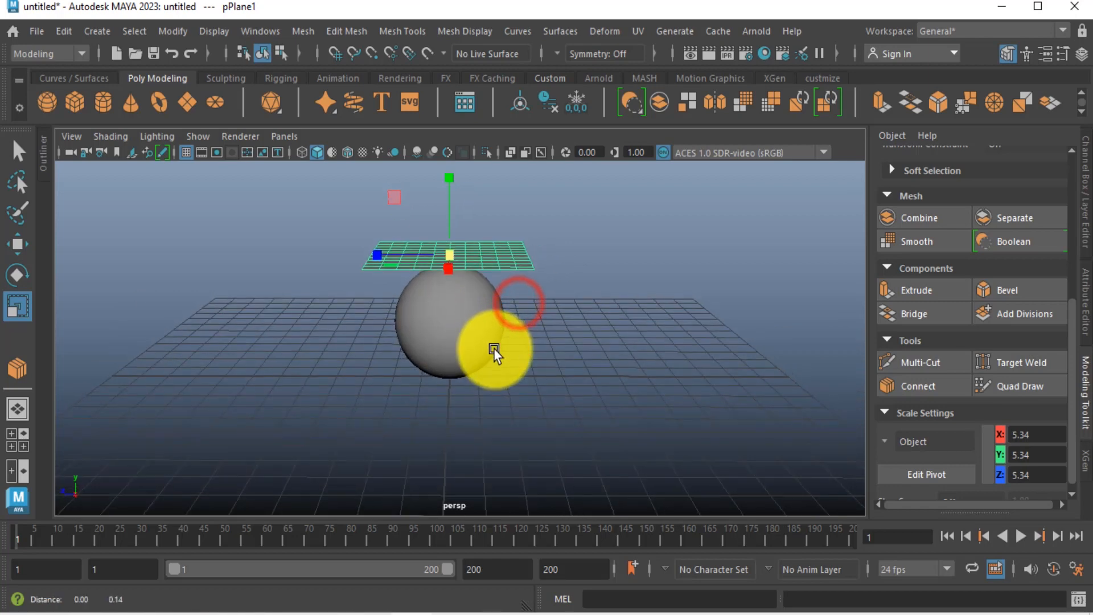
pyautogui.keyDown('alt'); pyautogui.moveTo(495, 352); pyautogui.dragTo(480, 313); pyautogui.keyUp('alt')
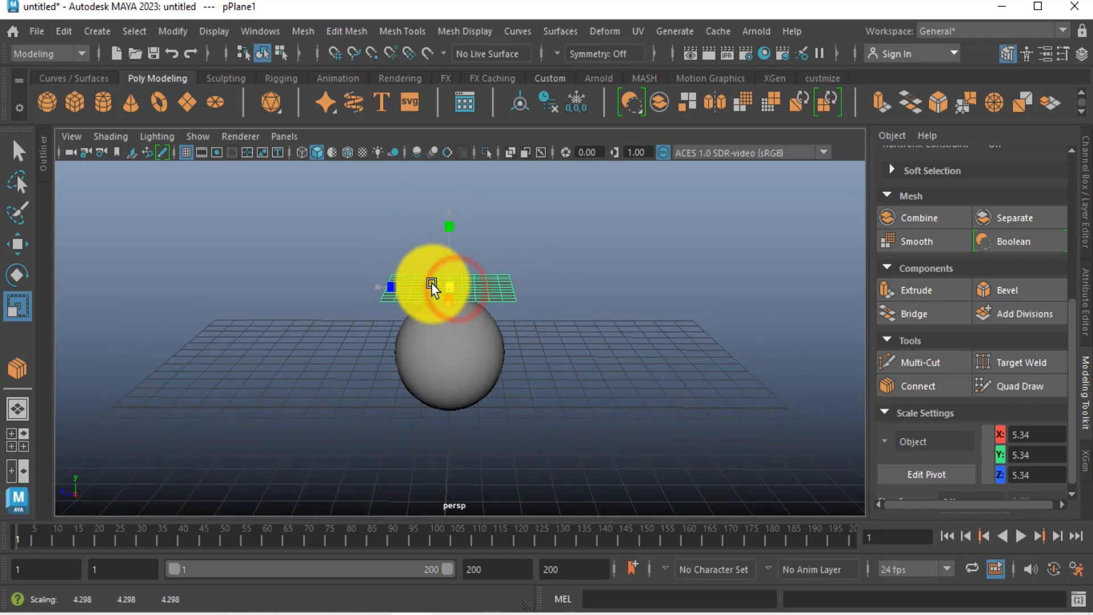
pyautogui.moveTo(432, 288); pyautogui.dragTo(427, 281)
pyautogui.press('w')
pyautogui.keyDown('alt'); pyautogui.moveTo(480, 371); pyautogui.dragTo(454, 350); pyautogui.keyUp('alt')
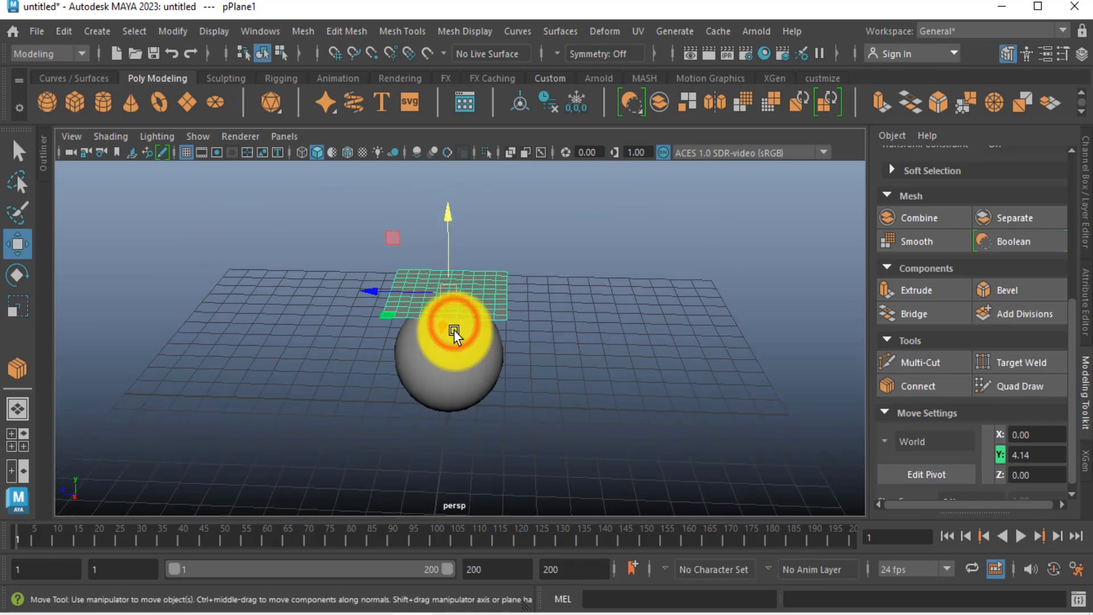
# Assign a new Lambert material to the plane and set its color to yellow
pyautogui.rightClick(463, 293)
pyautogui.moveTo(496, 581)
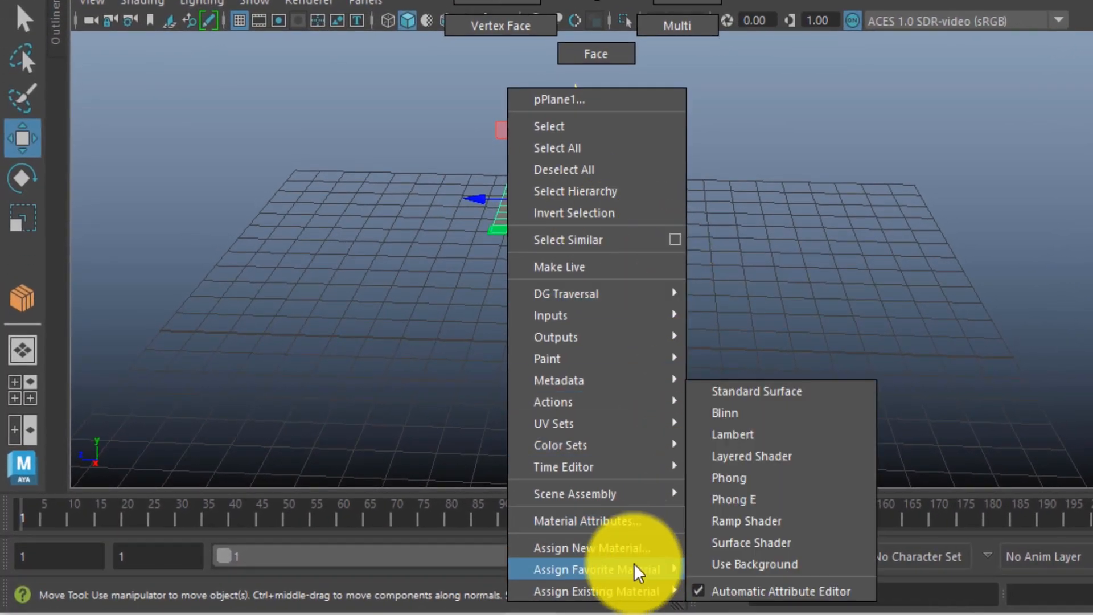
pyautogui.click(592, 548)
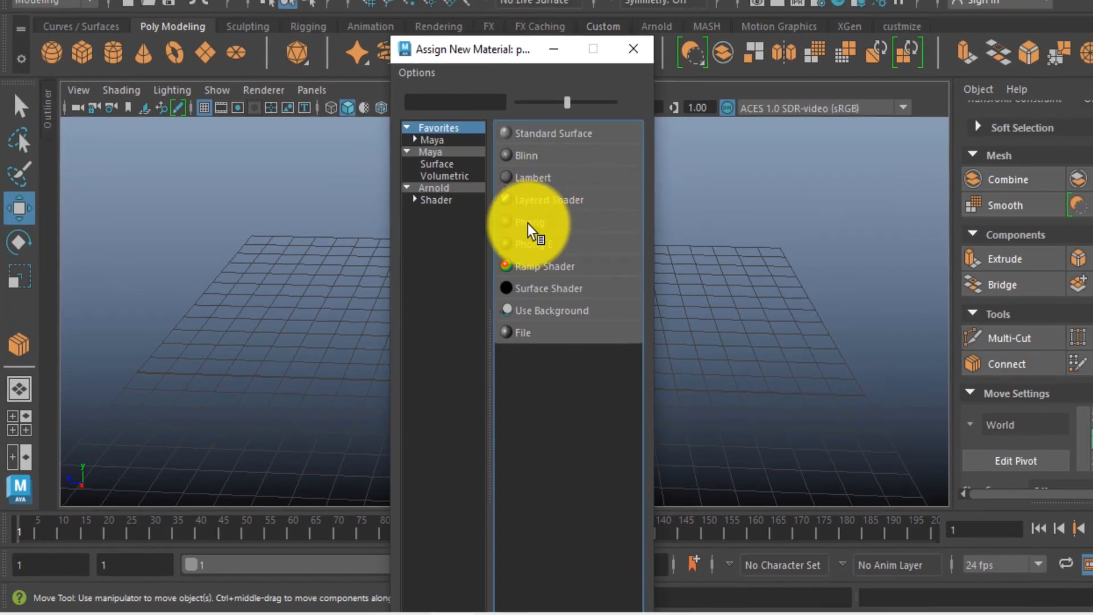
pyautogui.click(531, 178)
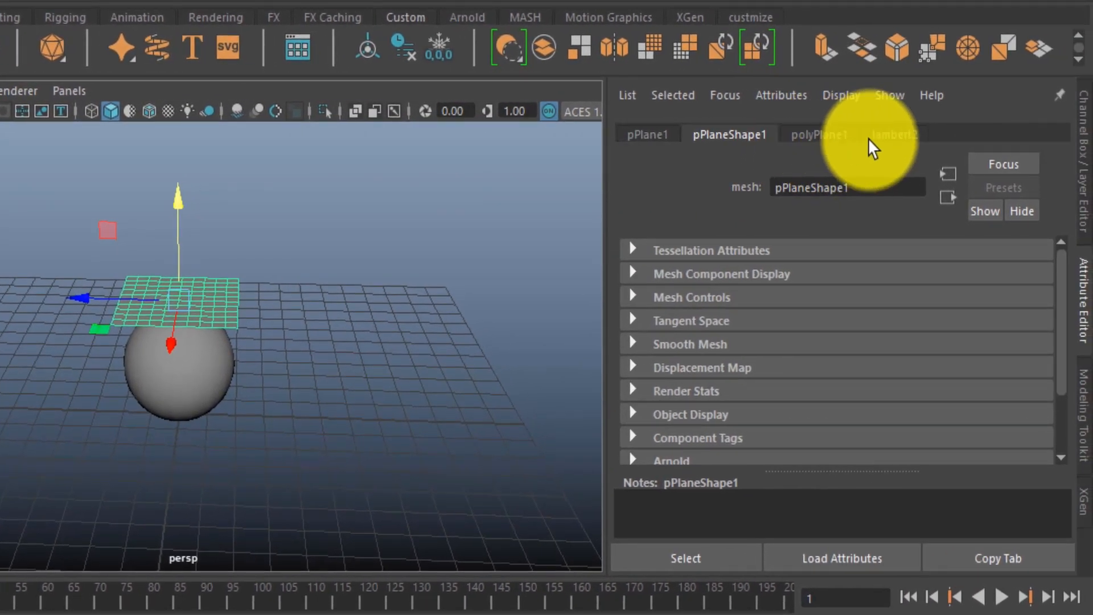
pyautogui.click(1019, 129)
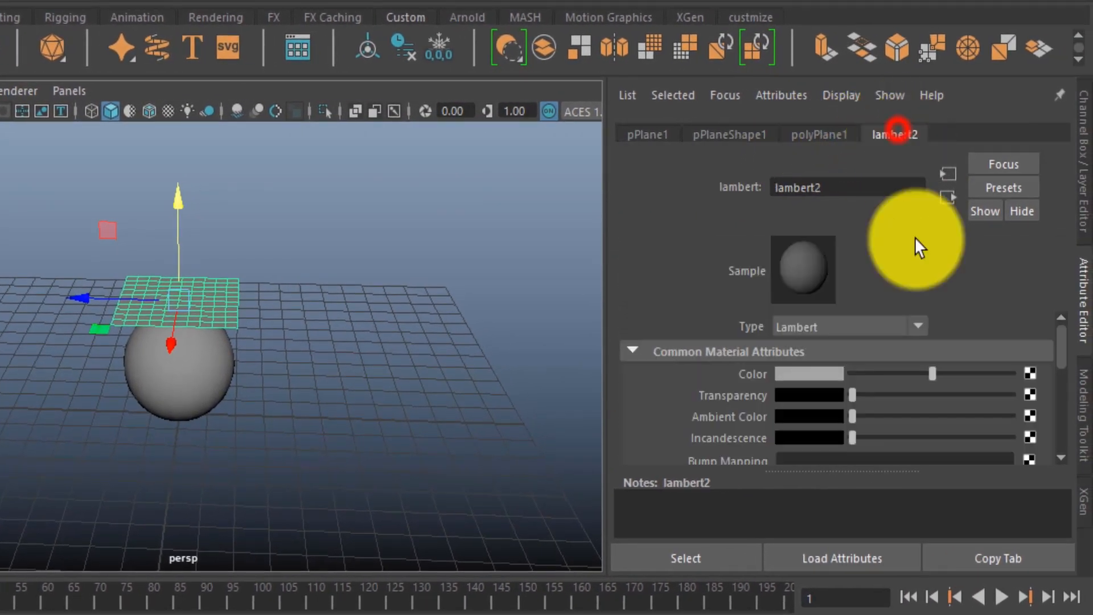
pyautogui.click(811, 373)
pyautogui.click(763, 318)
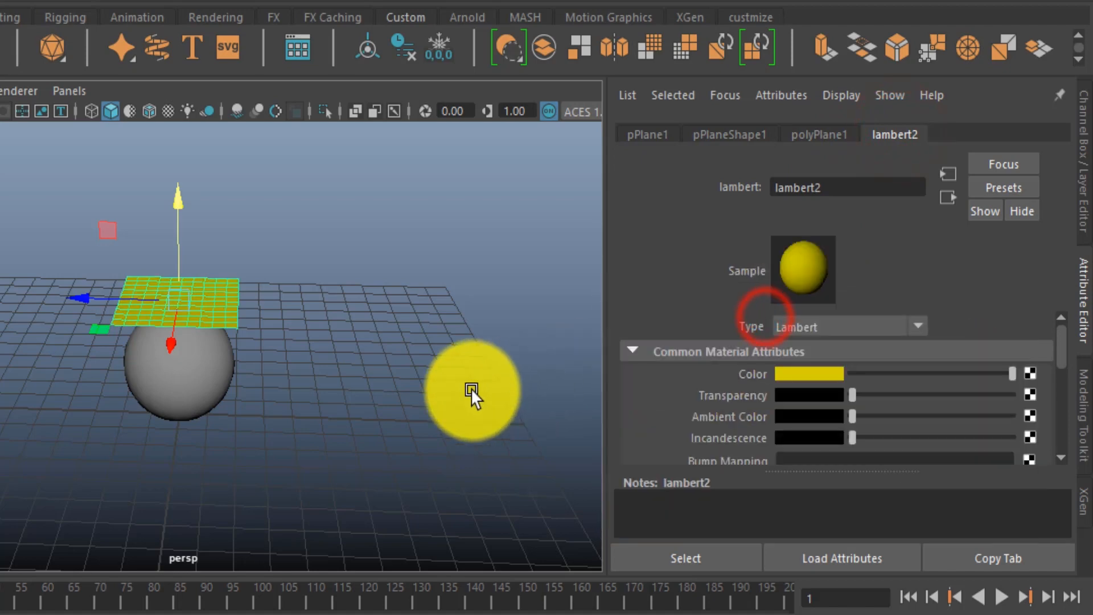
pyautogui.click(470, 389)
pyautogui.scroll(3, 209, 344)
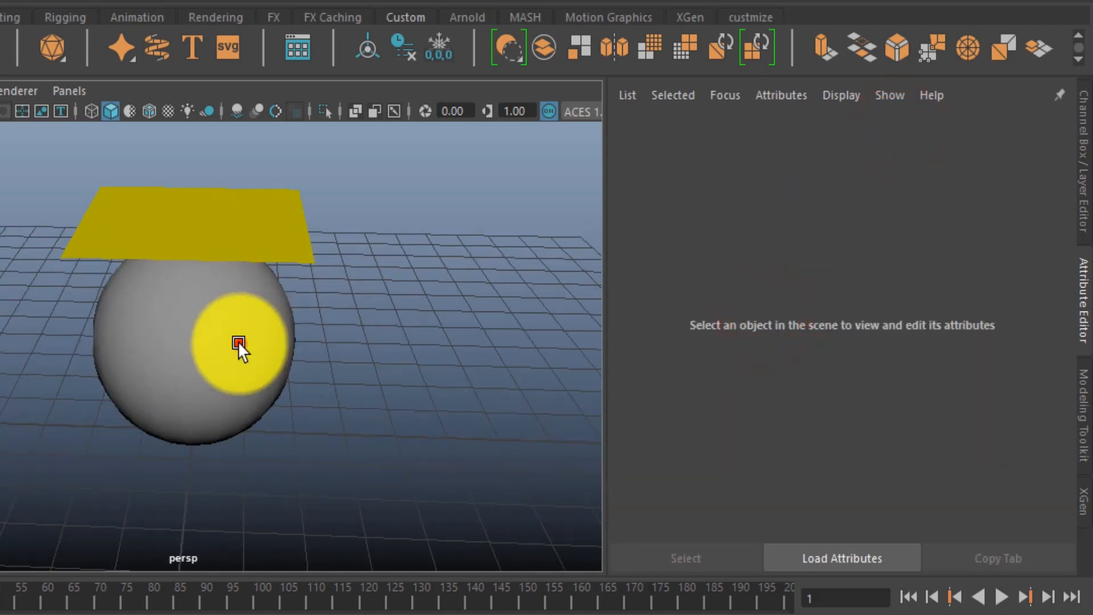
pyautogui.click(238, 341)
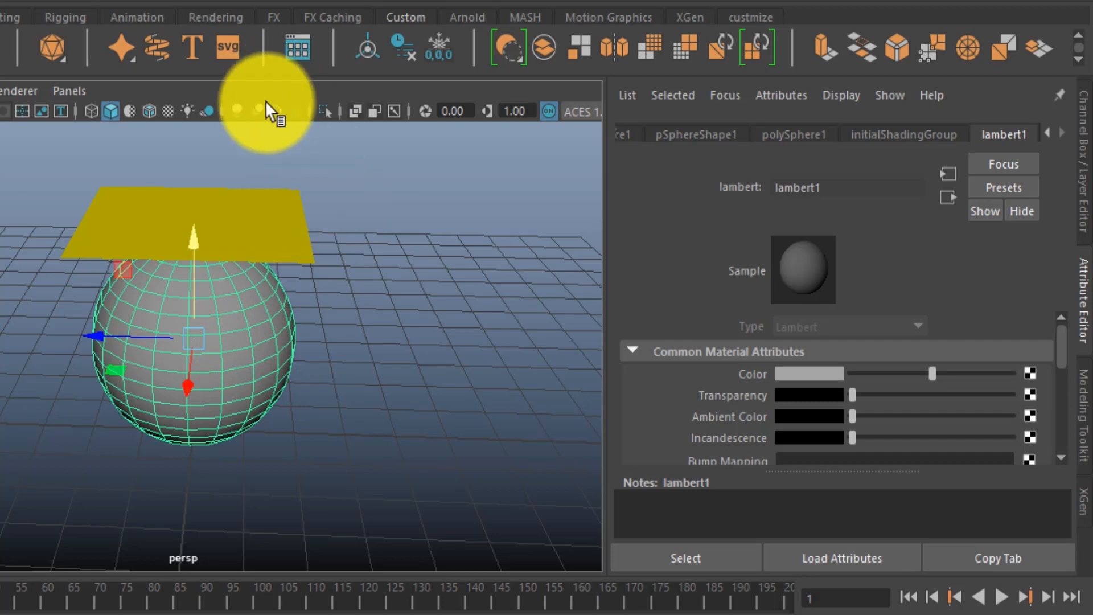
pyautogui.click(258, 222)
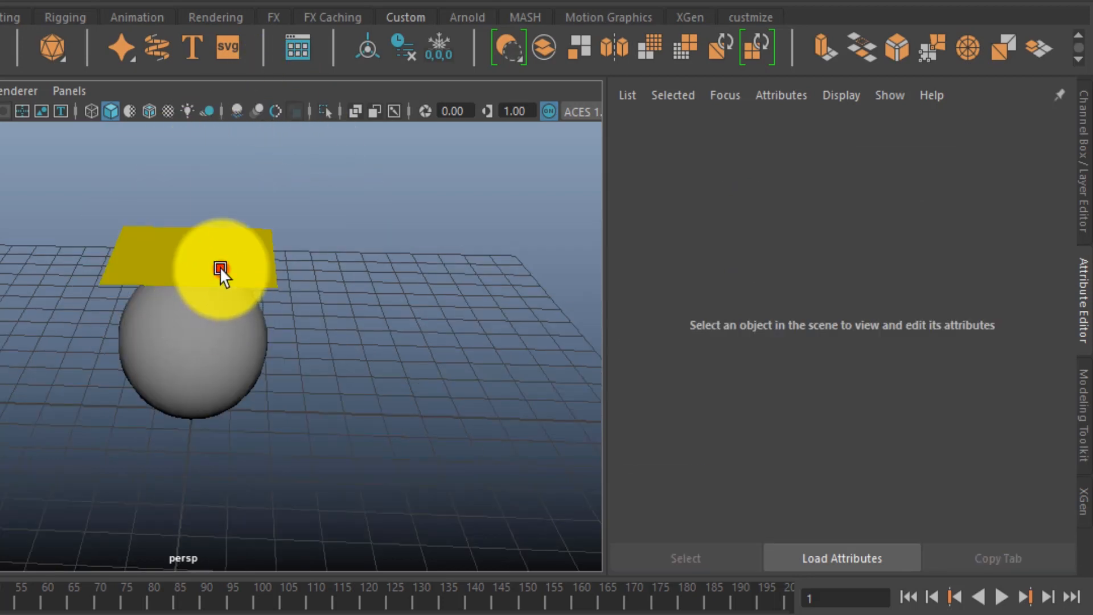
pyautogui.click(220, 266)
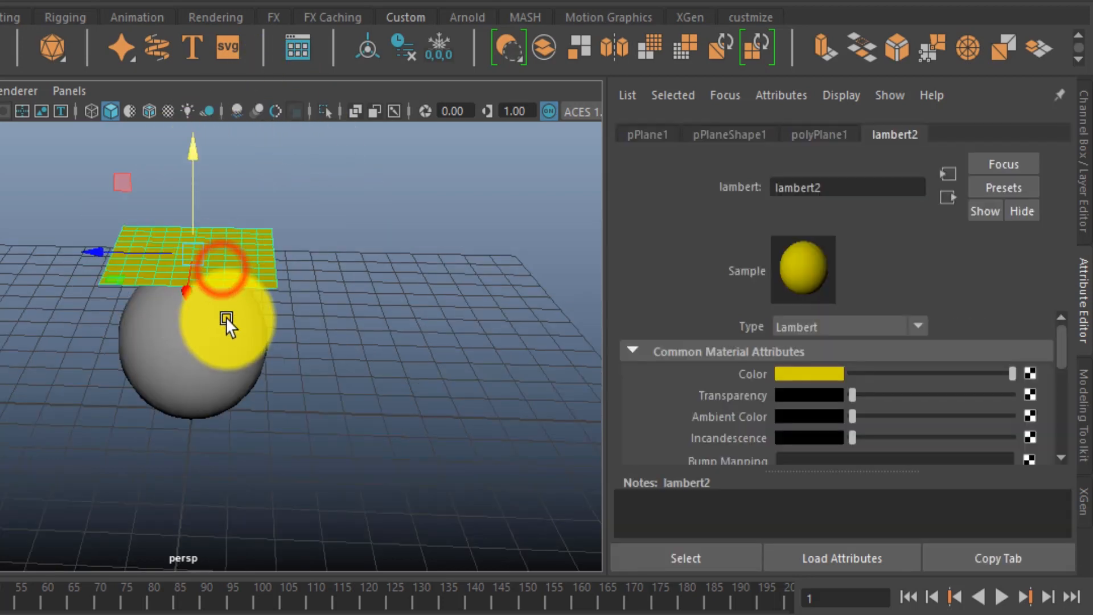
pyautogui.click(220, 327)
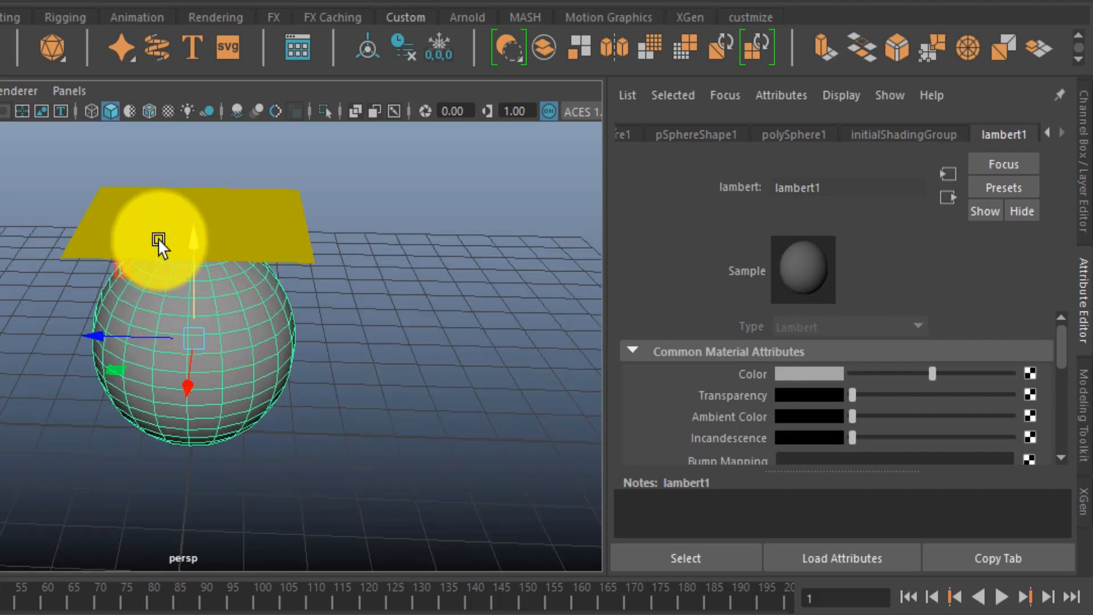
pyautogui.click(158, 238)
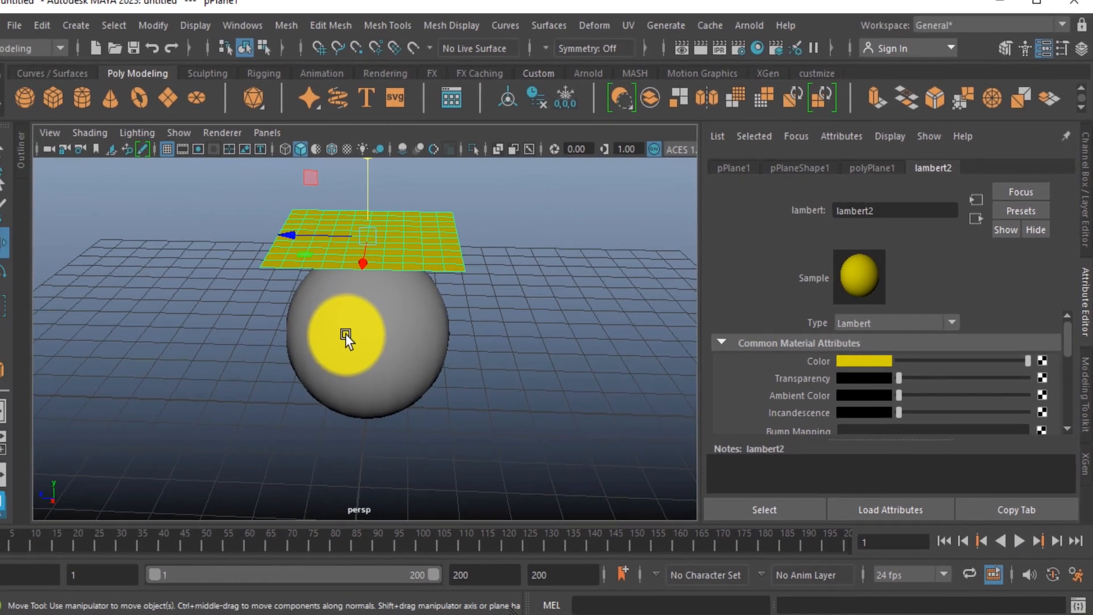
# Make the sphere the live surface
pyautogui.click(344, 334)
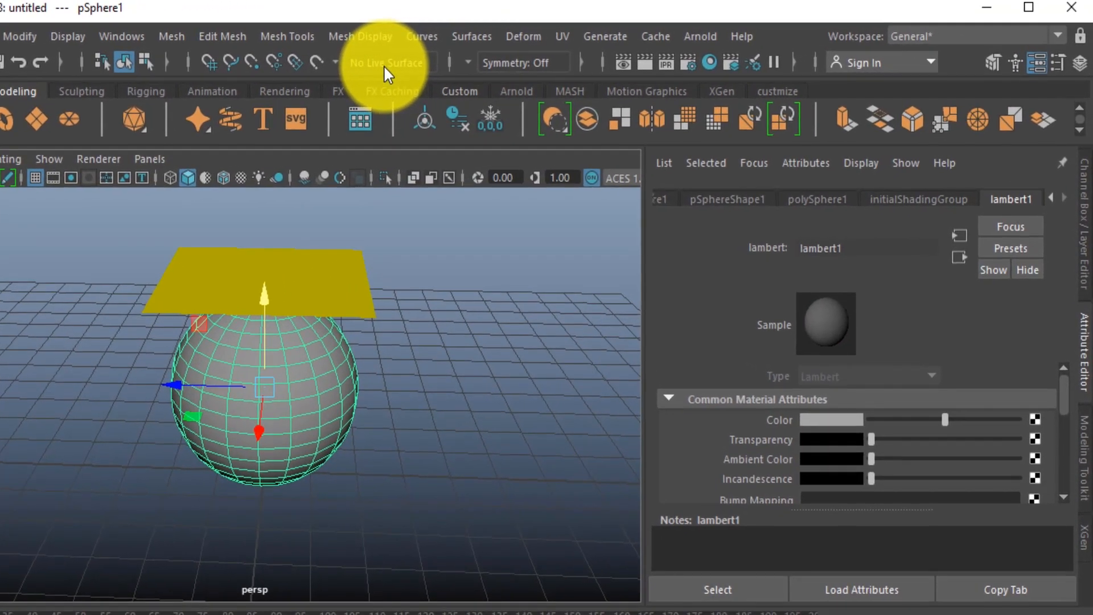
pyautogui.click(315, 62)
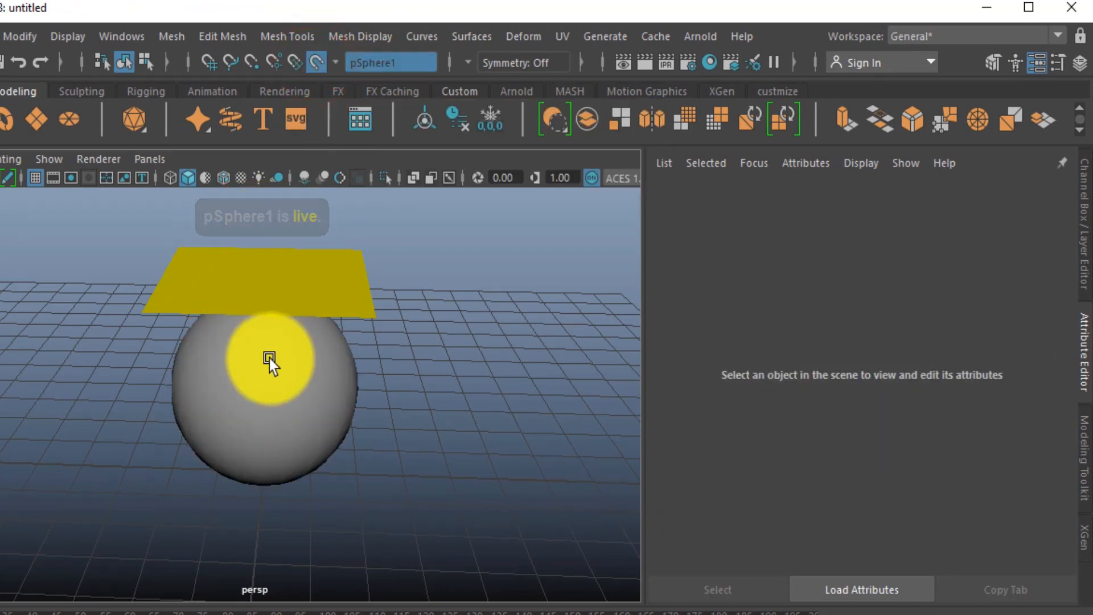
# Open the Conform options for the yellow plane and set the projection to Closest Point with a surface offset of 0.1
pyautogui.click(254, 299)
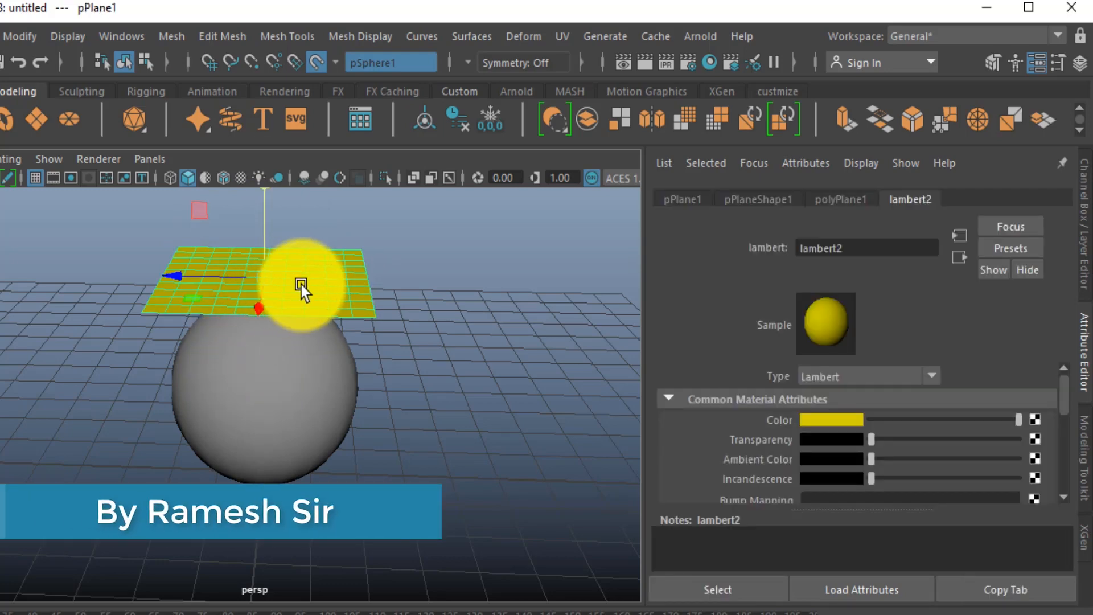
pyautogui.click(174, 38)
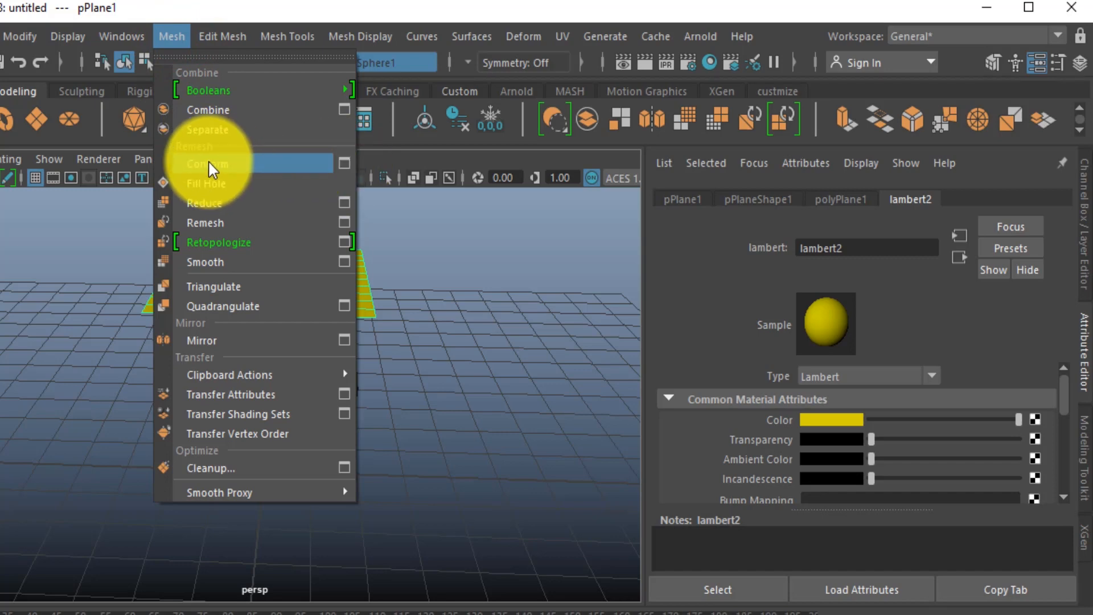
pyautogui.click(342, 163)
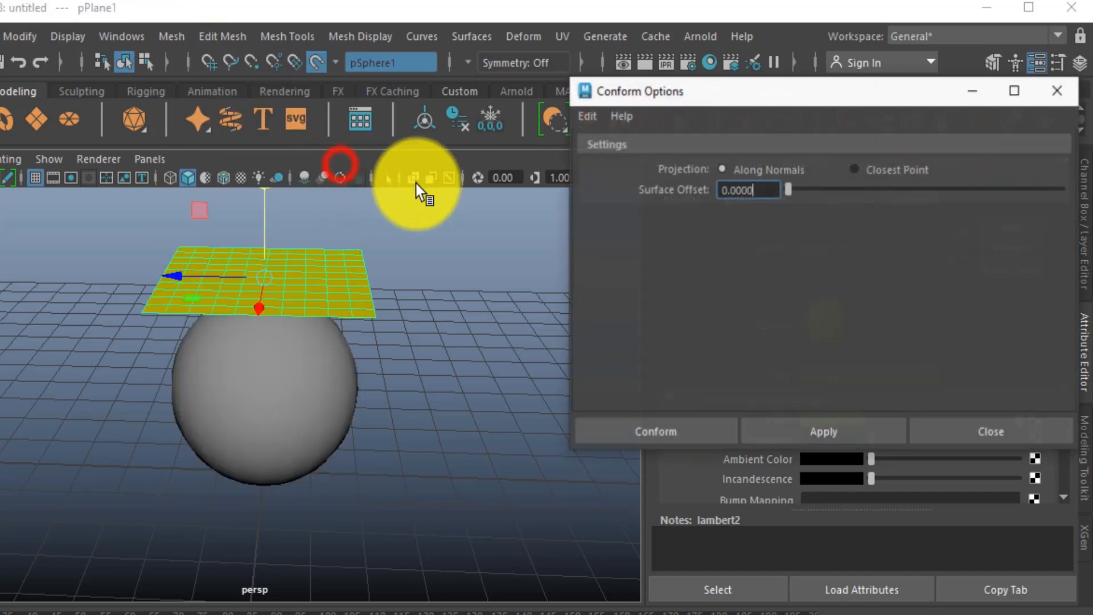
pyautogui.moveTo(779, 103); pyautogui.dragTo(731, 107)
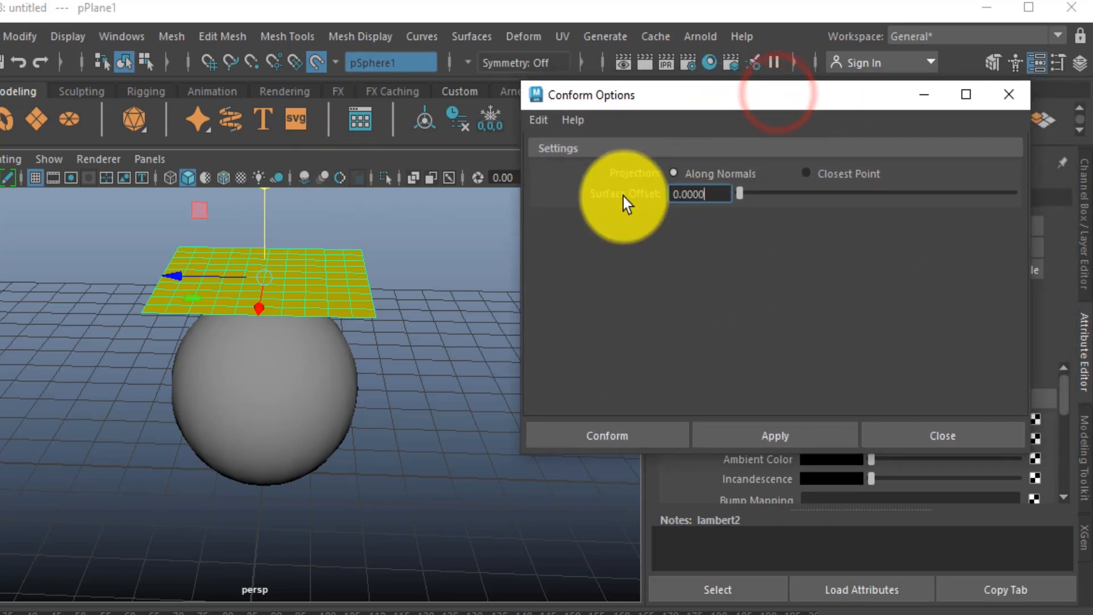
pyautogui.moveTo(709, 199); pyautogui.dragTo(645, 196)
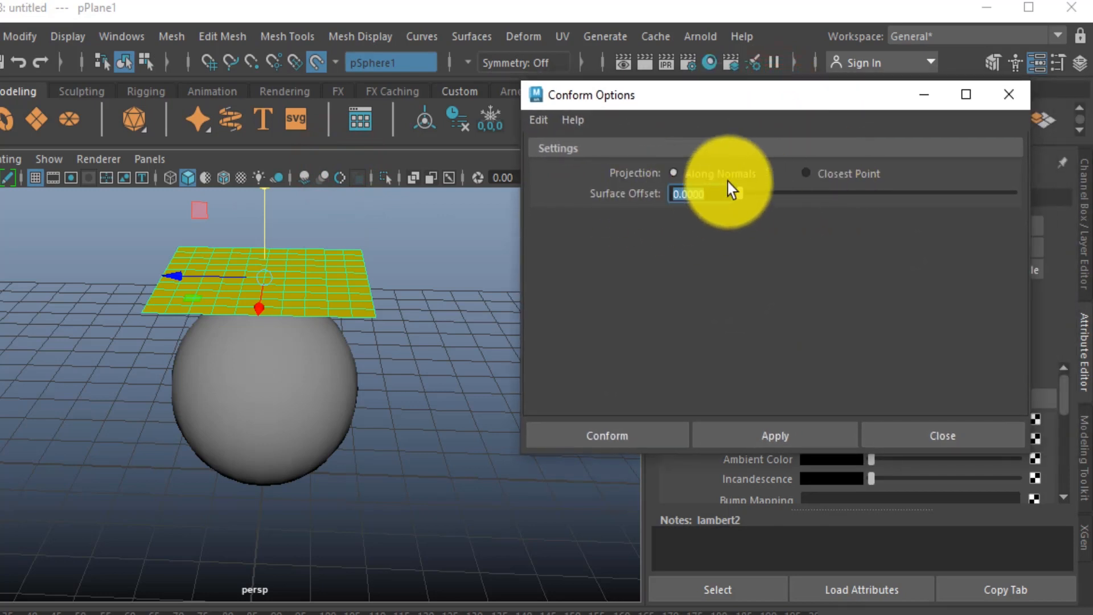
pyautogui.click(806, 174)
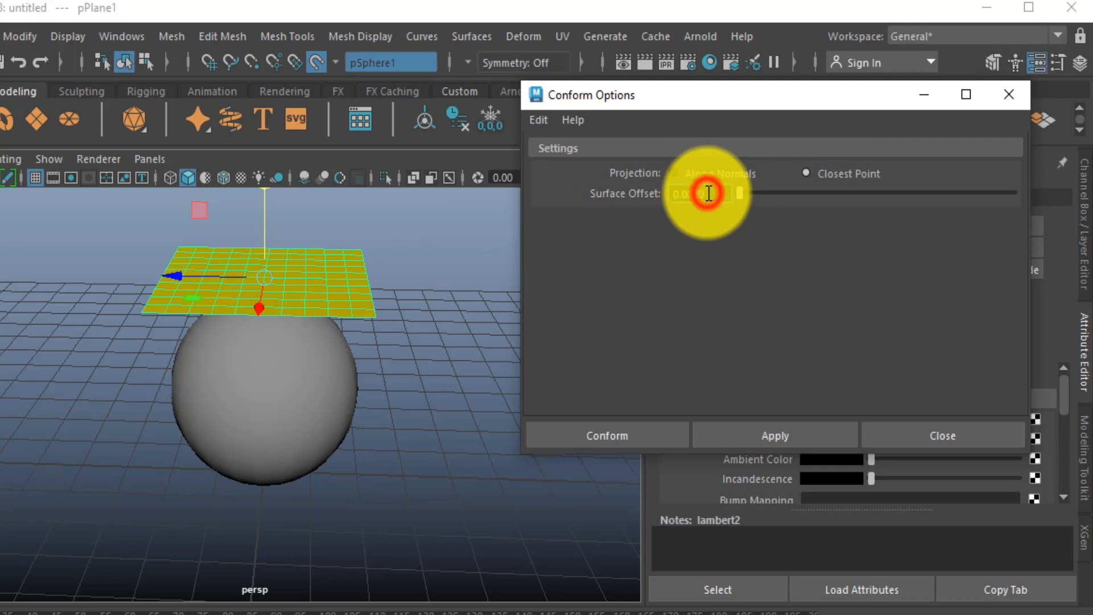
pyautogui.doubleClick(708, 193)
pyautogui.write('.1')
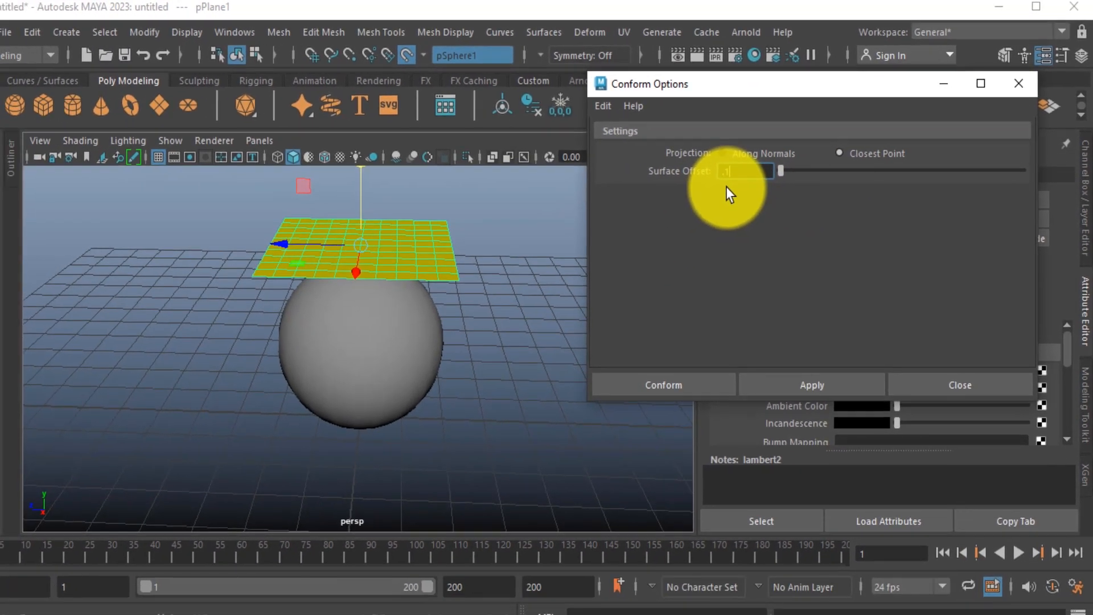
pyautogui.click(805, 211)
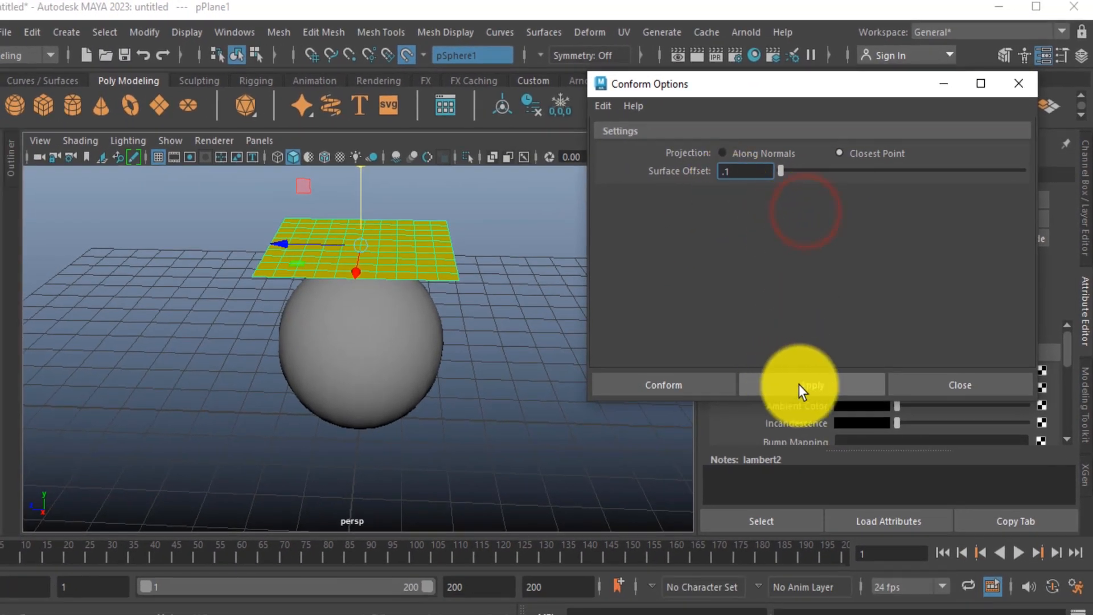
# Apply the conform to the plane, inspect the wrap on the sphere from several angles, and undo it
pyautogui.click(798, 384)
pyautogui.keyDown('alt'); pyautogui.moveTo(392, 333); pyautogui.dragTo(378, 258); pyautogui.keyUp('alt')
pyautogui.scroll(5, 377, 258)
pyautogui.keyDown('alt'); pyautogui.moveTo(431, 279); pyautogui.dragTo(421, 370, button='middle'); pyautogui.keyUp('alt')
pyautogui.keyDown('alt'); pyautogui.moveTo(391, 374); pyautogui.dragTo(216, 371); pyautogui.keyUp('alt')
pyautogui.hotkey('ctrl', 'z')
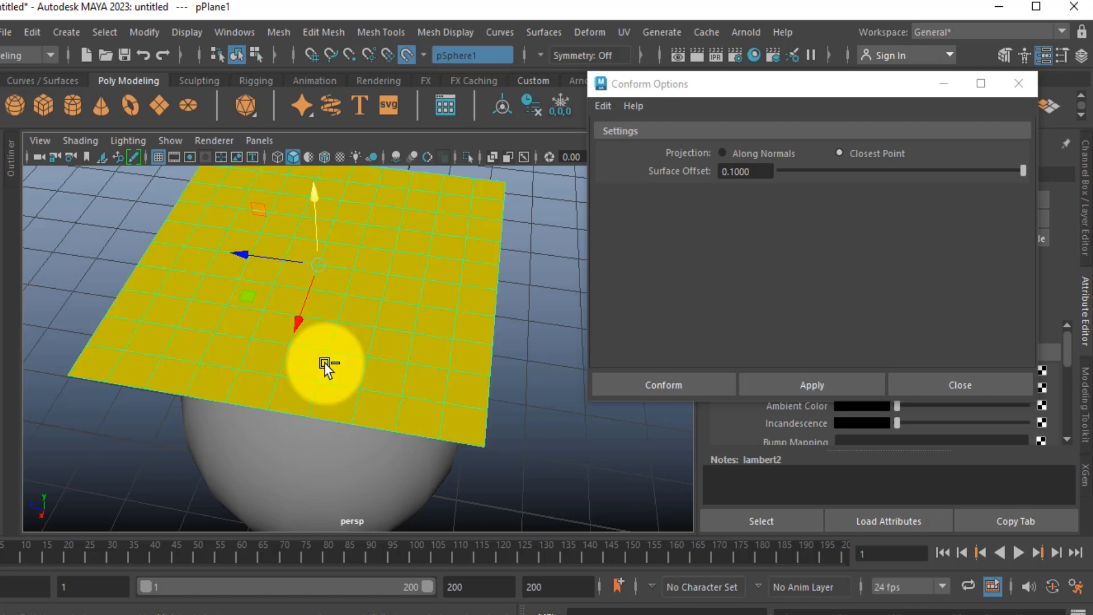
# Set the plane's width and height subdivisions to 20 each
pyautogui.moveTo(966, 97); pyautogui.dragTo(732, 173)
pyautogui.click(716, 170)
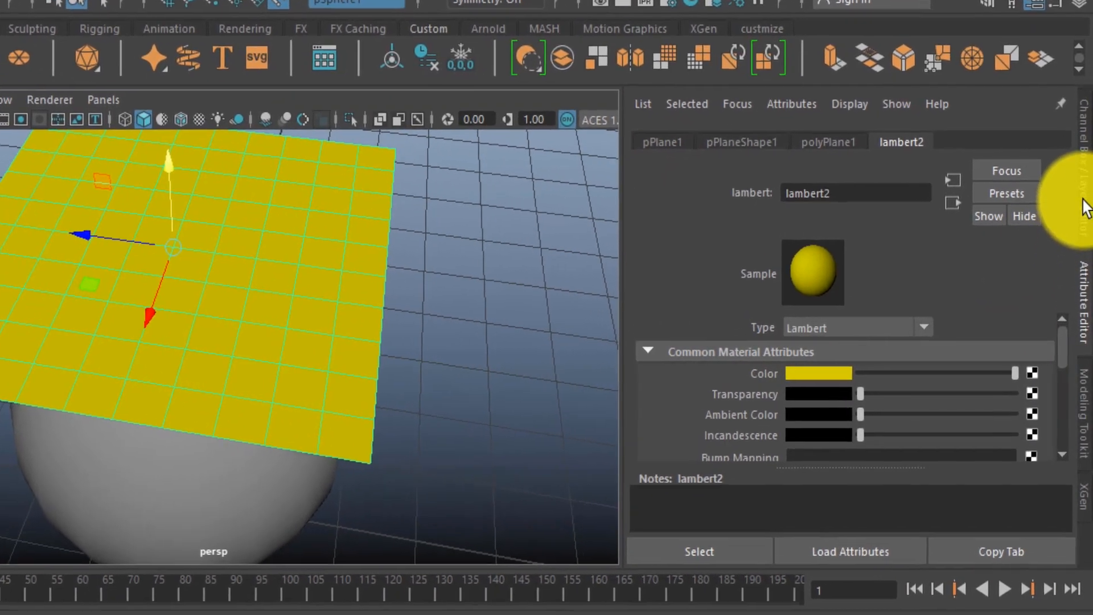
pyautogui.click(1084, 193)
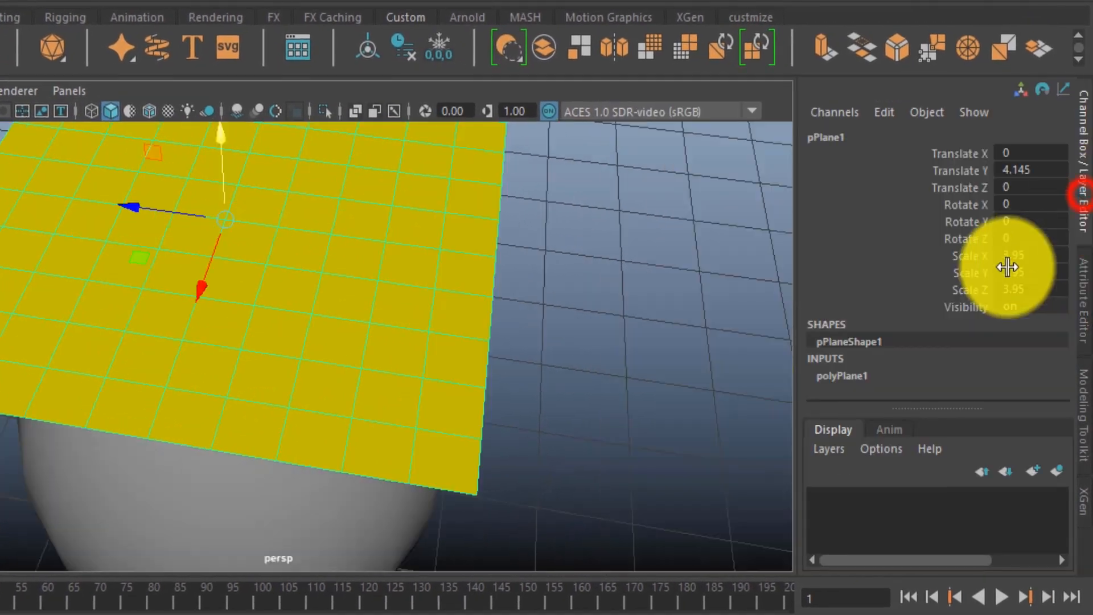
pyautogui.click(826, 375)
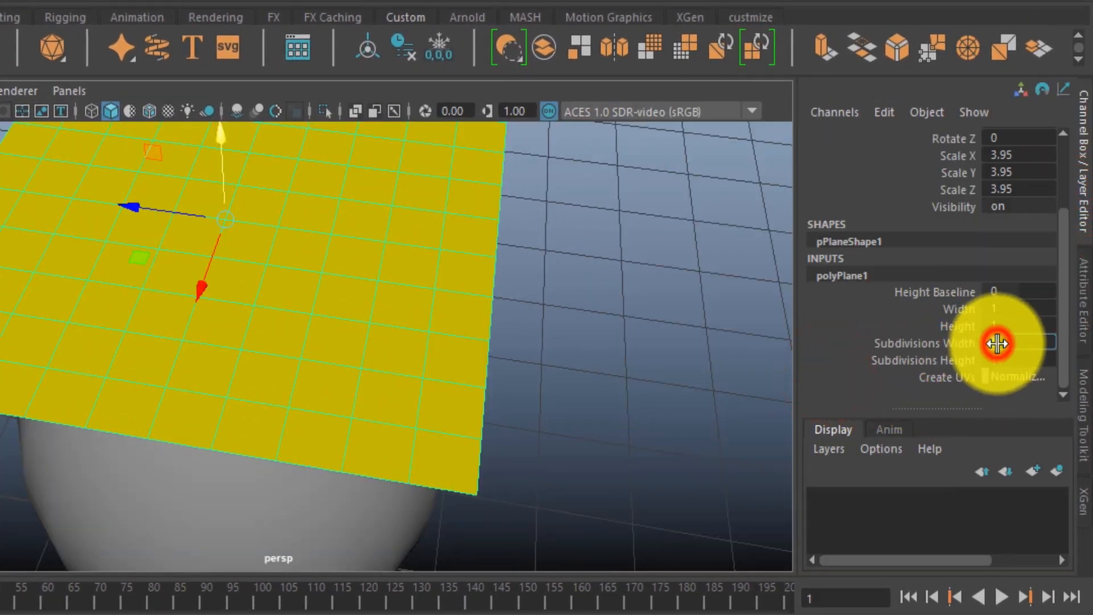
pyautogui.write('20')
pyautogui.press('Tab')
pyautogui.write('20')
pyautogui.press('Return')
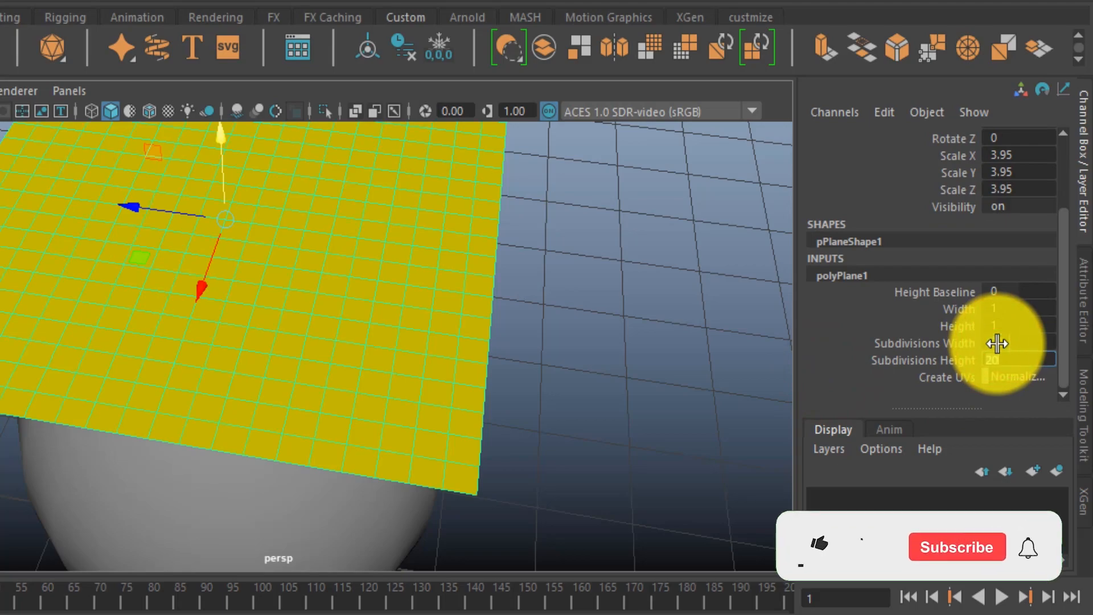
# Reselect the yellow plane and bring the Conform options back, keeping the plane and sphere in view beside them
pyautogui.click(576, 381)
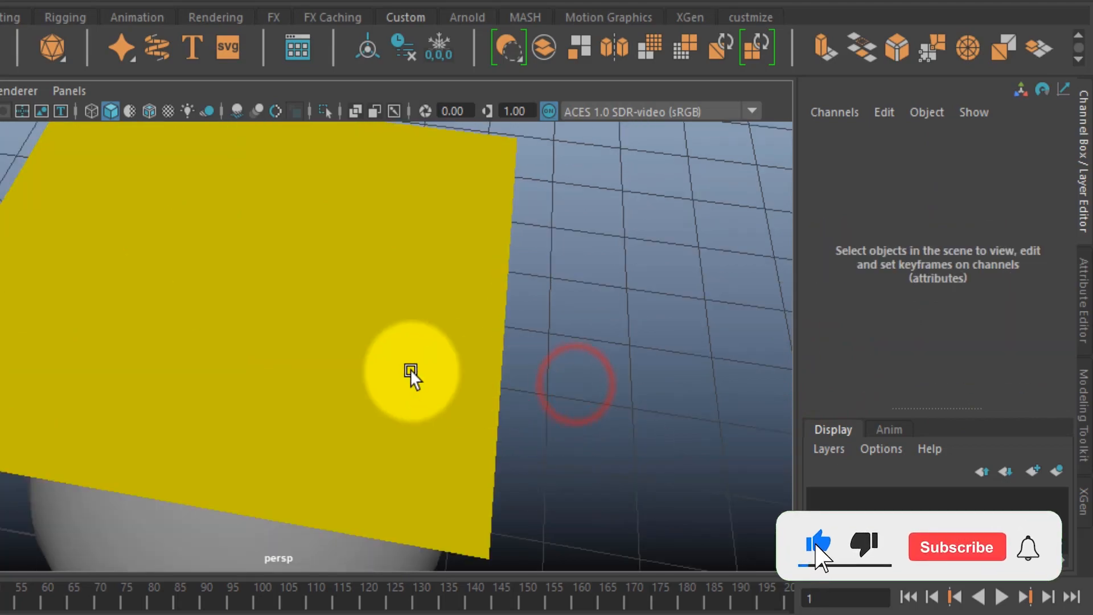
pyautogui.click(410, 441)
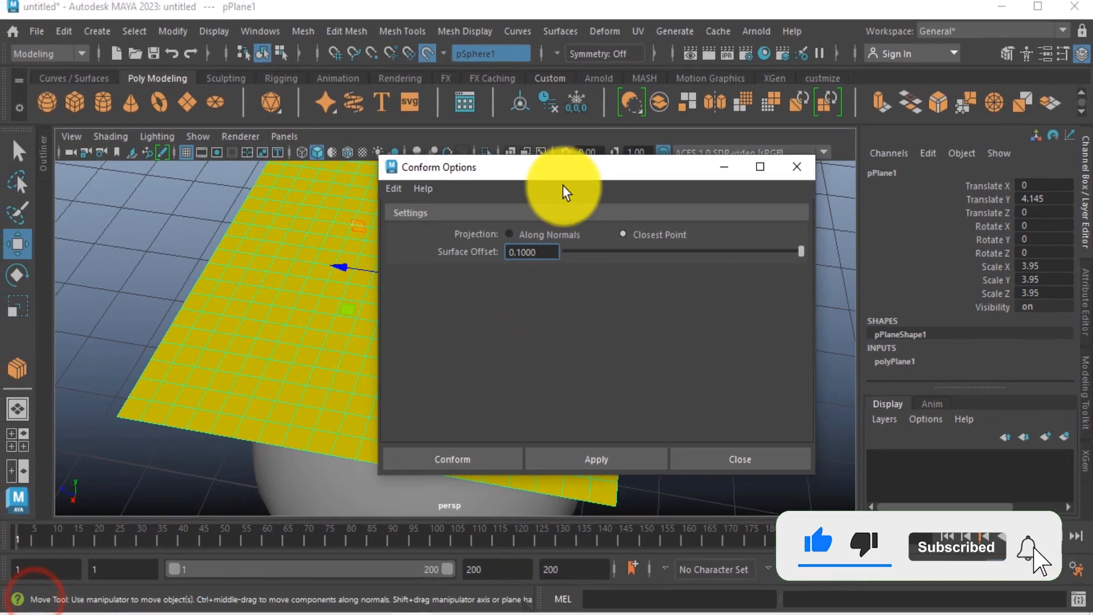
pyautogui.moveTo(563, 168); pyautogui.dragTo(699, 168)
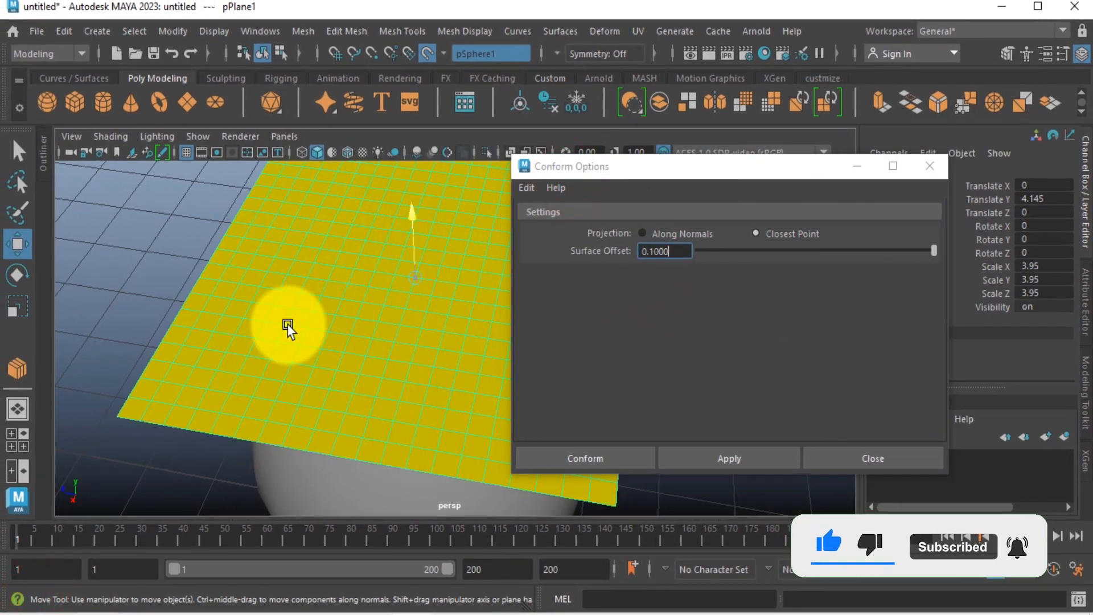
pyautogui.scroll(-5, 288, 324)
pyautogui.keyDown('alt'); pyautogui.moveTo(384, 324); pyautogui.dragTo(344, 316, button='middle'); pyautogui.keyUp('alt')
pyautogui.moveTo(368, 324)
pyautogui.keyDown('alt'); pyautogui.mouseDown()
pyautogui.moveTo(383, 300)
pyautogui.moveTo(368, 307)
pyautogui.mouseUp(); pyautogui.keyUp('alt')
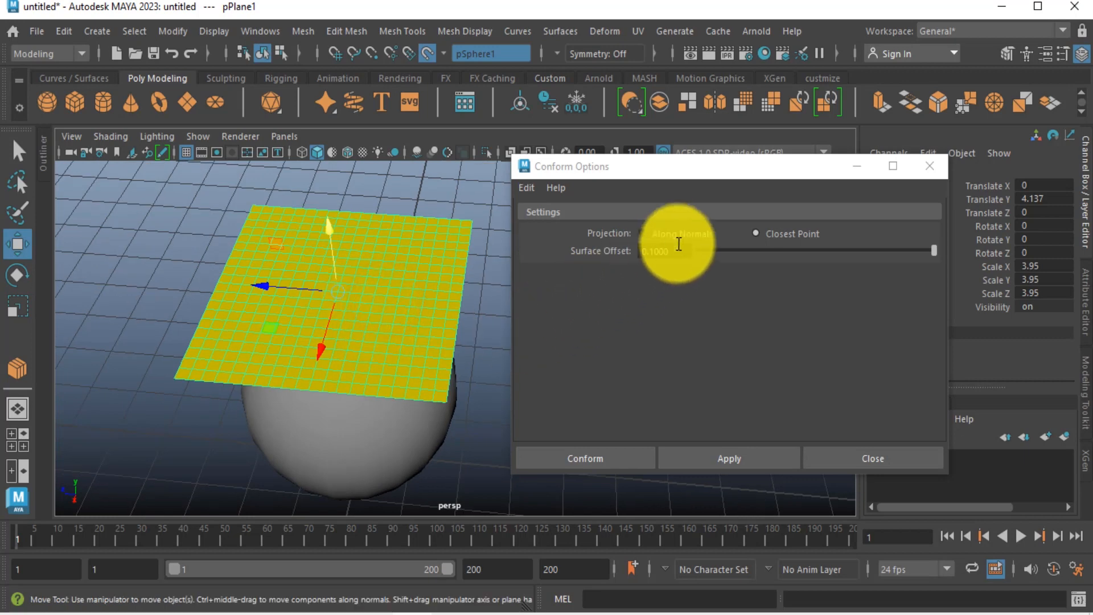
# Try conforming the plane to the sphere with Along Normals projection, and undo the conform
pyautogui.click(649, 233)
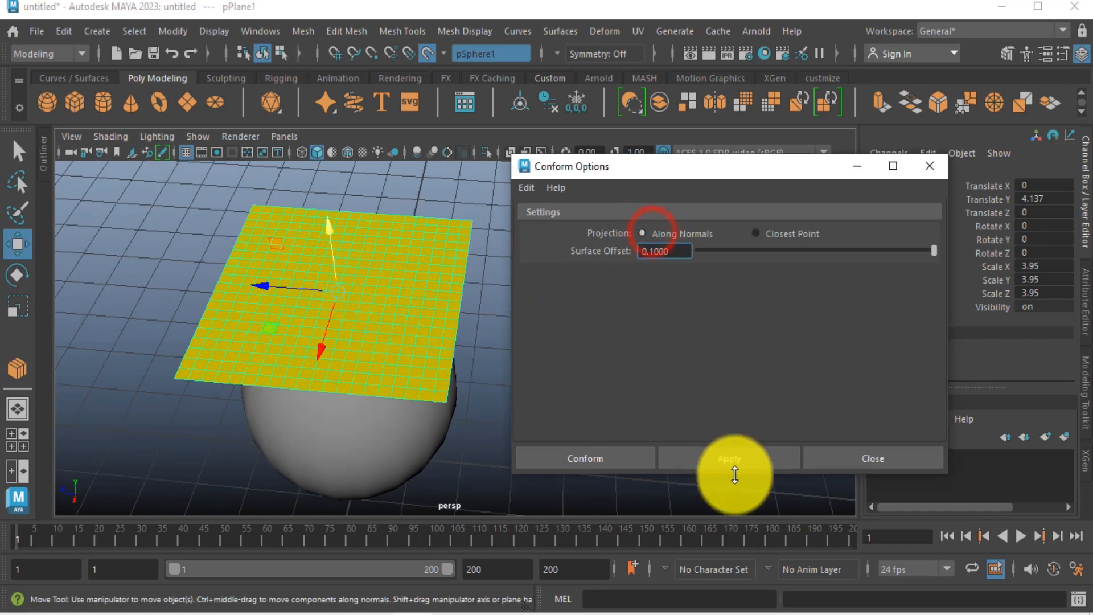
pyautogui.click(730, 458)
pyautogui.keyDown('alt'); pyautogui.moveTo(464, 419); pyautogui.dragTo(317, 384); pyautogui.keyUp('alt')
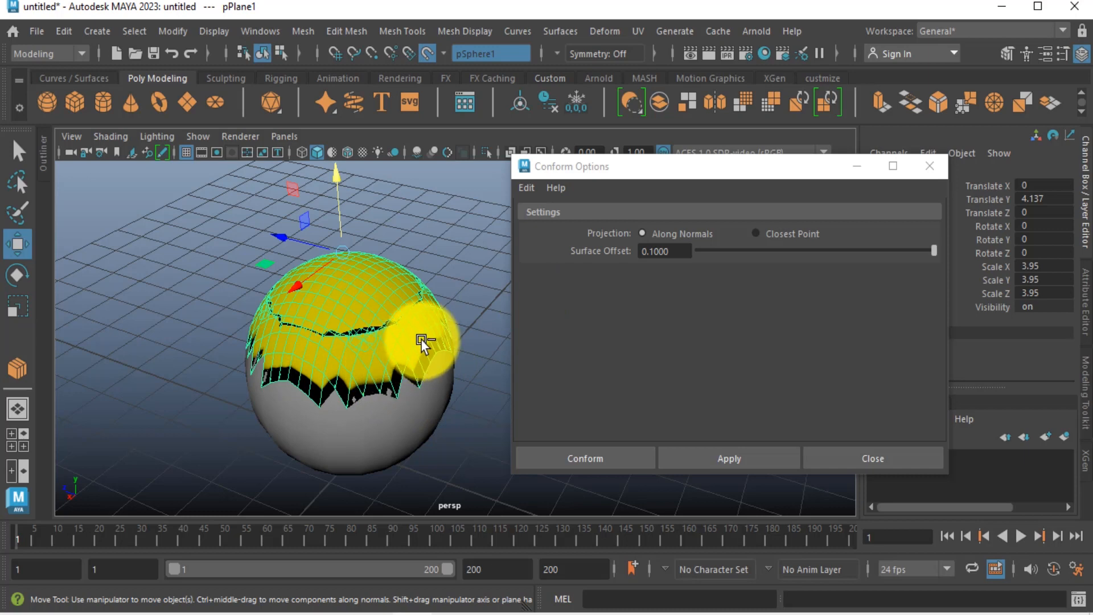
pyautogui.hotkey('ctrl', 'z')
# Conform the subdivided plane to the live sphere using Closest Point projection with the 0.1 surface offset
pyautogui.click(755, 235)
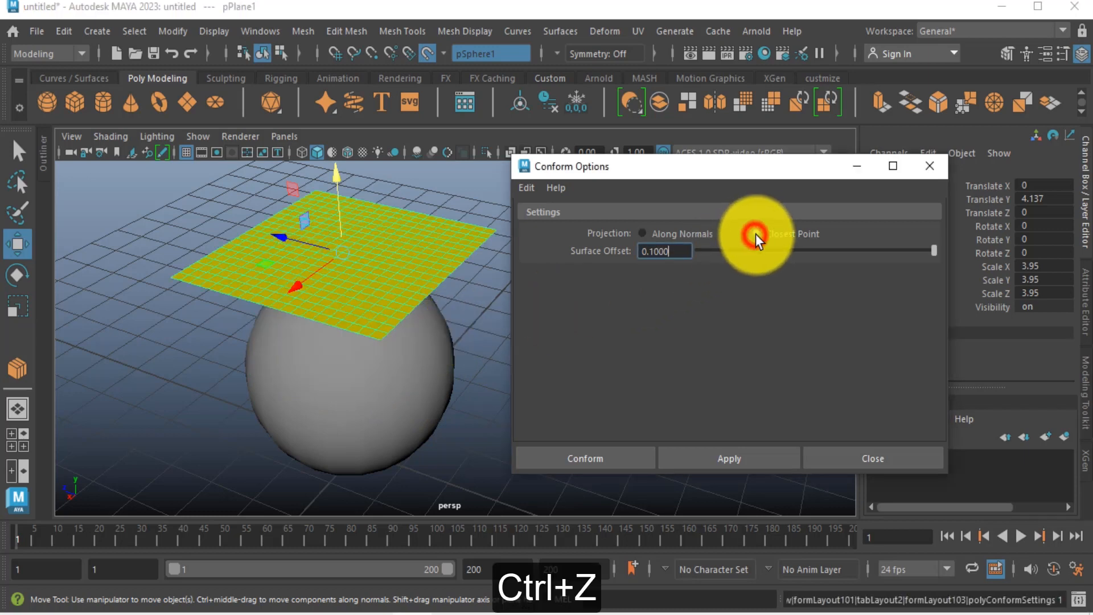
pyautogui.keyDown('alt'); pyautogui.moveTo(366, 317); pyautogui.dragTo(395, 288); pyautogui.keyUp('alt')
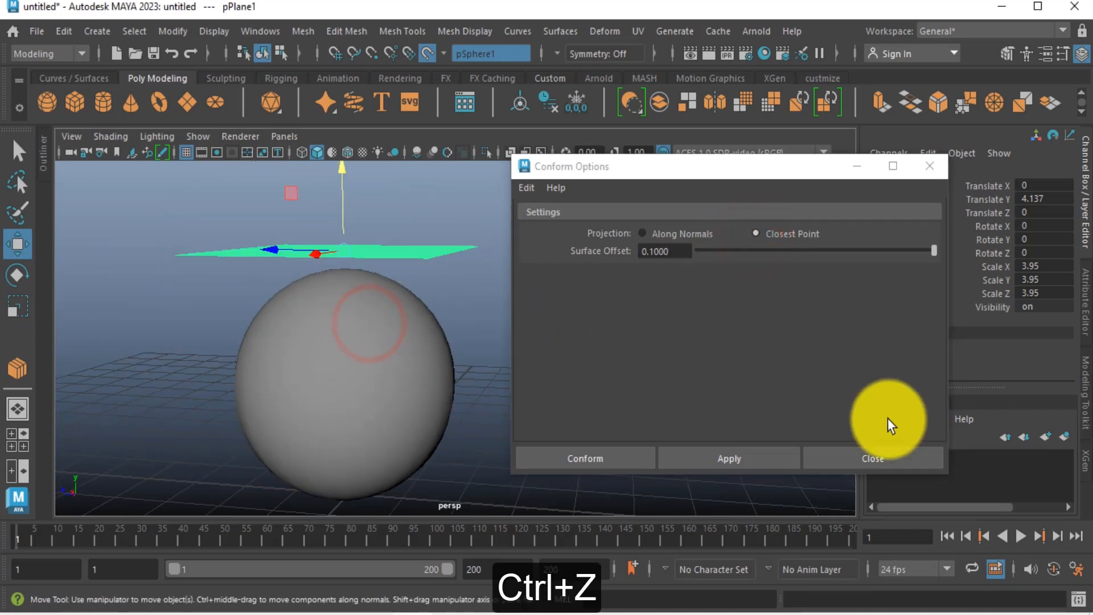
pyautogui.click(732, 459)
# Examine the conformed plane's coverage of the sphere and the gap that the surface offset leaves between them
pyautogui.keyDown('alt'); pyautogui.moveTo(366, 349); pyautogui.dragTo(390, 406); pyautogui.keyUp('alt')
pyautogui.keyDown('alt'); pyautogui.moveTo(461, 323); pyautogui.dragTo(475, 312, button='middle'); pyautogui.keyUp('alt')
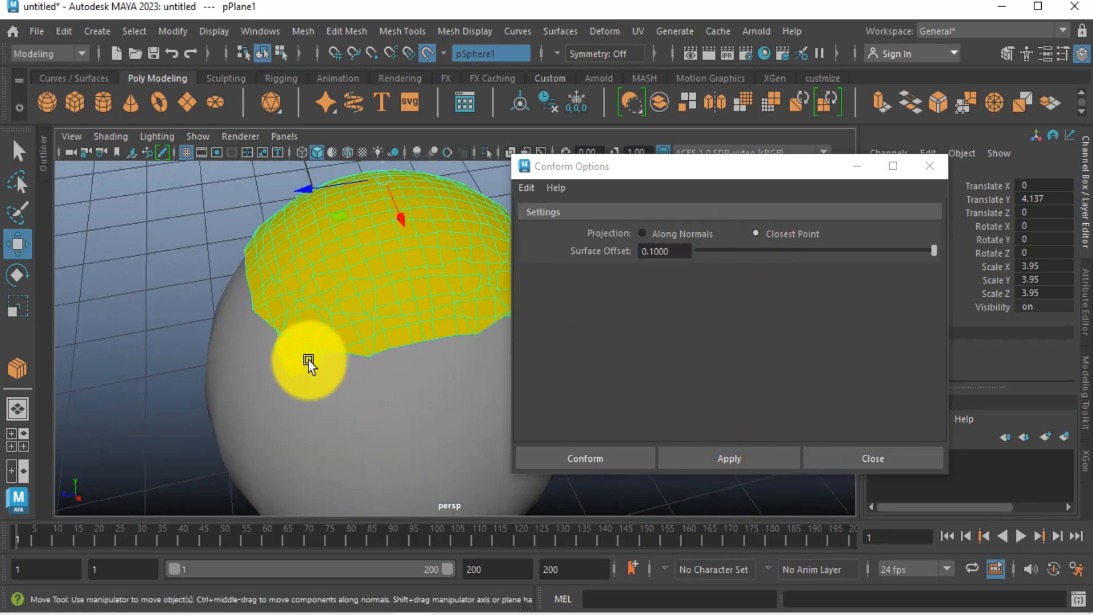
pyautogui.scroll(5, 310, 366)
pyautogui.scroll(-6, 370, 392)
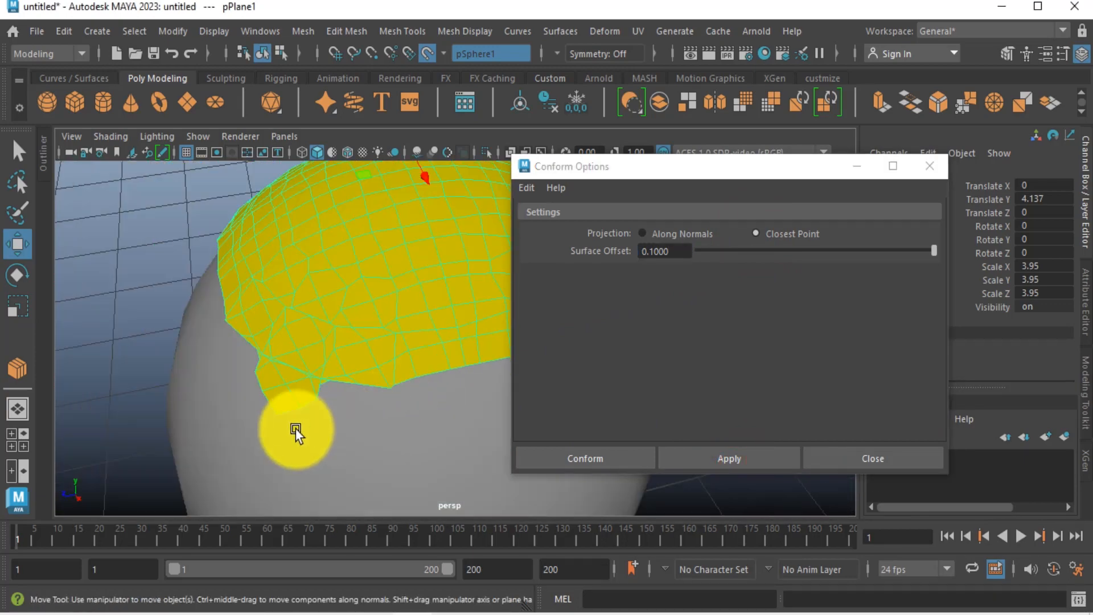
pyautogui.keyDown('alt'); pyautogui.moveTo(329, 419); pyautogui.dragTo(390, 220); pyautogui.keyUp('alt')
pyautogui.scroll(5, 392, 186)
pyautogui.keyDown('alt'); pyautogui.moveTo(406, 234); pyautogui.dragTo(431, 387, button='middle'); pyautogui.keyUp('alt')
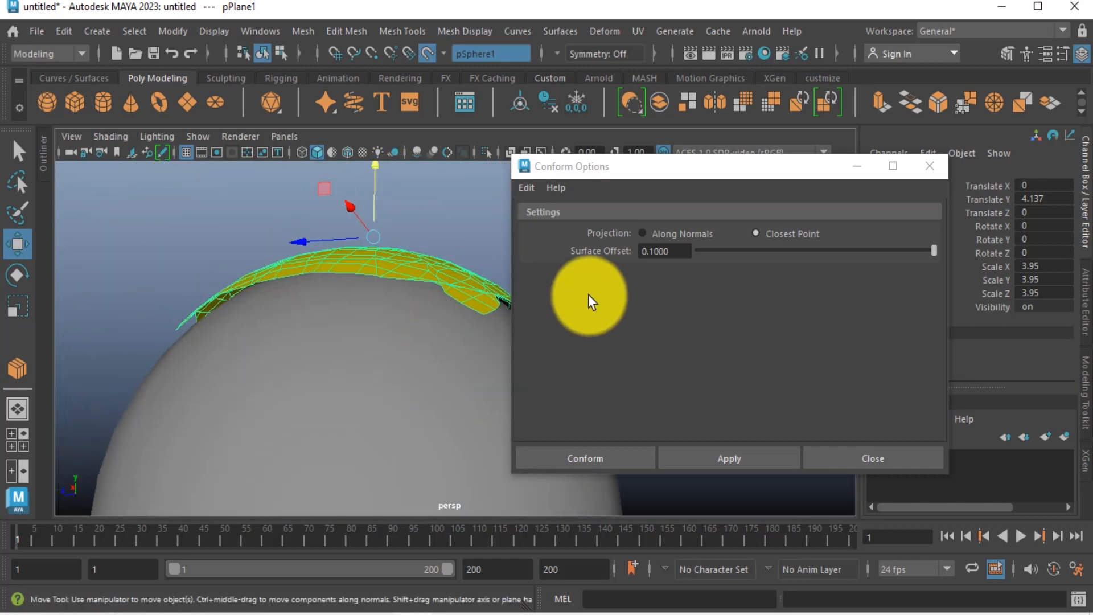
pyautogui.keyDown('alt'); pyautogui.moveTo(347, 314); pyautogui.dragTo(203, 333); pyautogui.keyUp('alt')
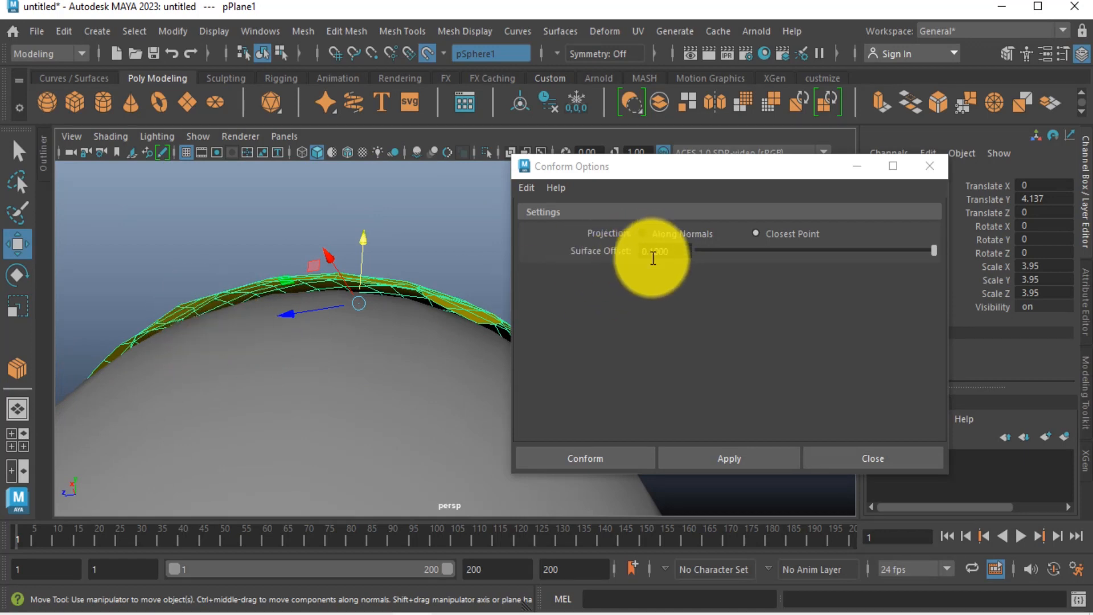
pyautogui.click(672, 253)
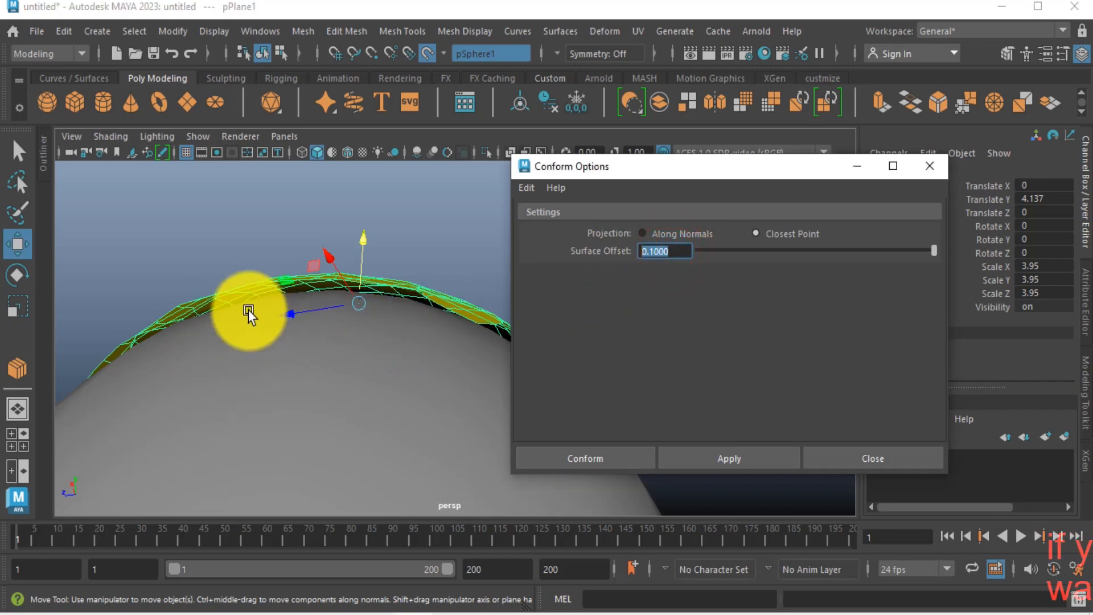
pyautogui.click(675, 251)
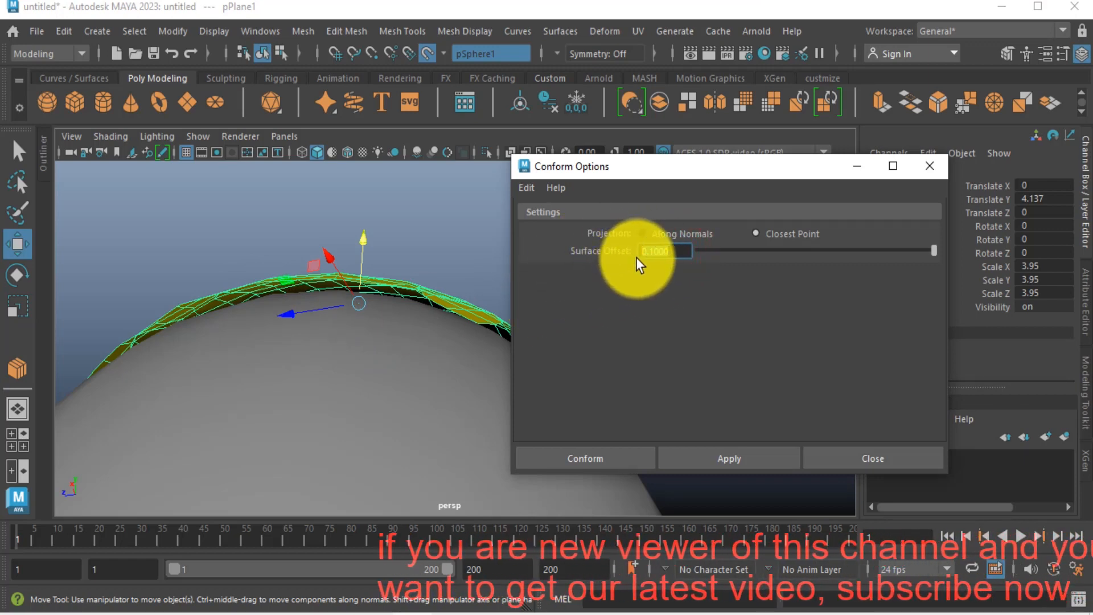
pyautogui.keyDown('alt'); pyautogui.moveTo(239, 342); pyautogui.dragTo(249, 444); pyautogui.keyUp('alt')
pyautogui.scroll(-2, 334, 358)
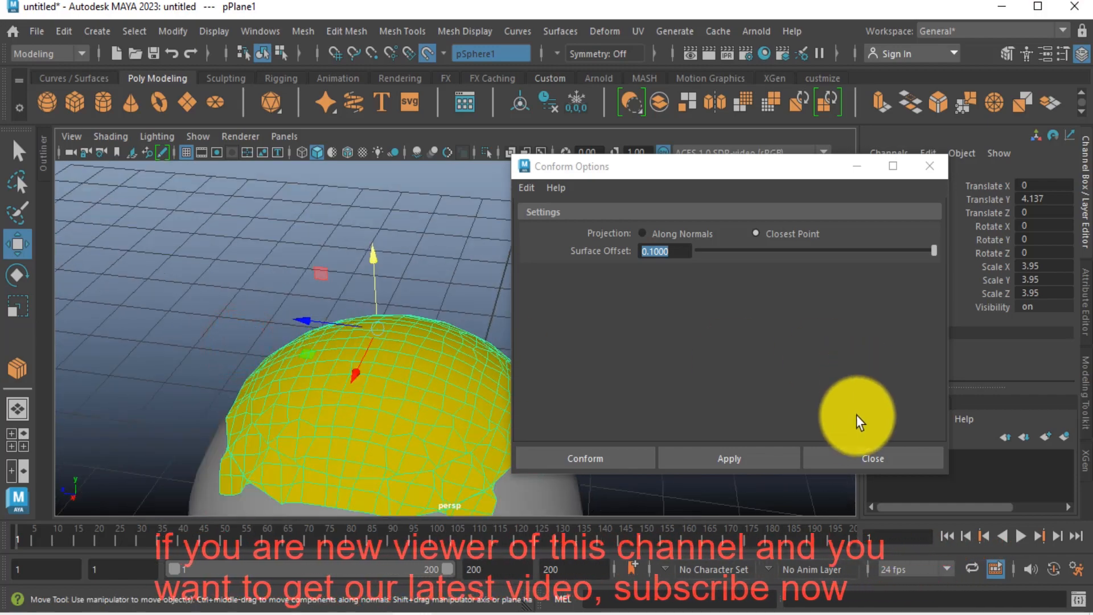
# Close the Conform options, deselect the plane and turn off the sphere's live surface
pyautogui.click(861, 459)
pyautogui.scroll(-5, 574, 368)
pyautogui.keyDown('alt'); pyautogui.moveTo(546, 351); pyautogui.dragTo(444, 277, button='middle'); pyautogui.keyUp('alt')
pyautogui.click(572, 369)
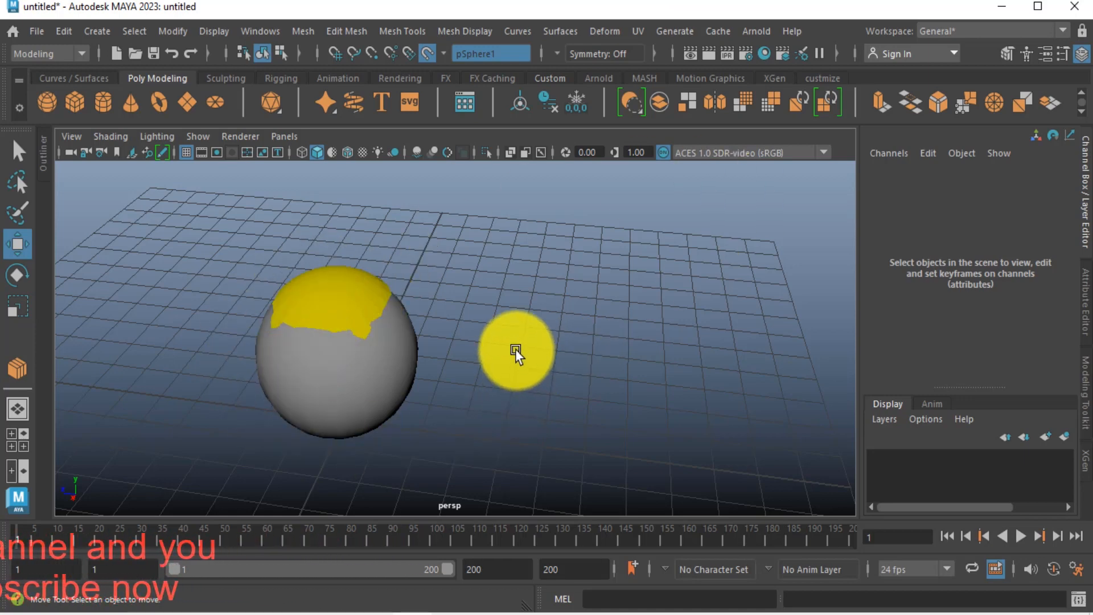
pyautogui.keyDown('alt'); pyautogui.moveTo(310, 320); pyautogui.dragTo(356, 356); pyautogui.keyUp('alt')
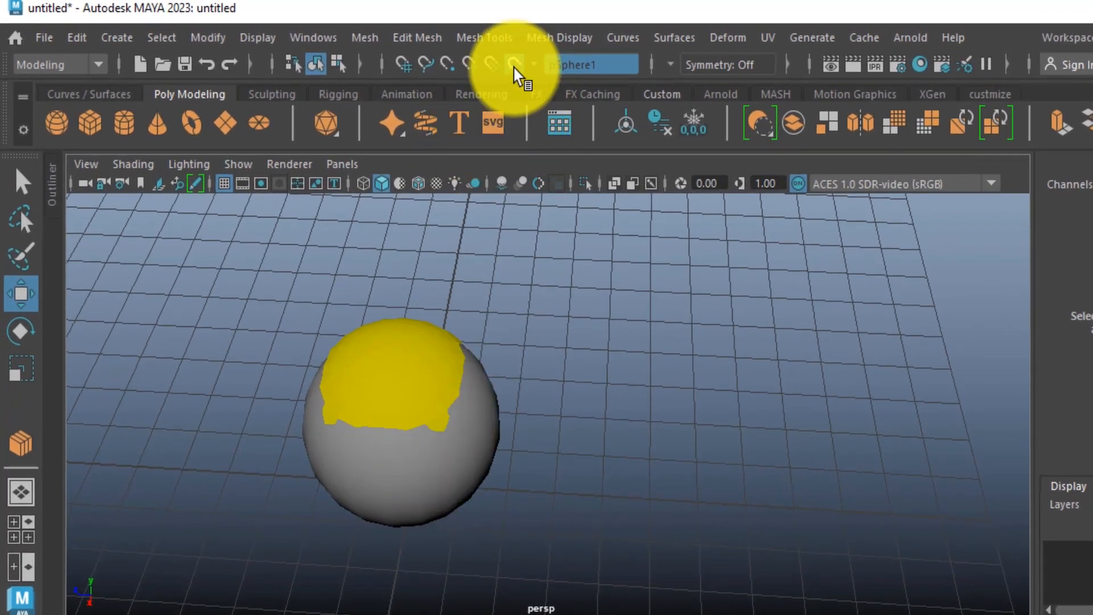
pyautogui.click(514, 66)
pyautogui.click(485, 454)
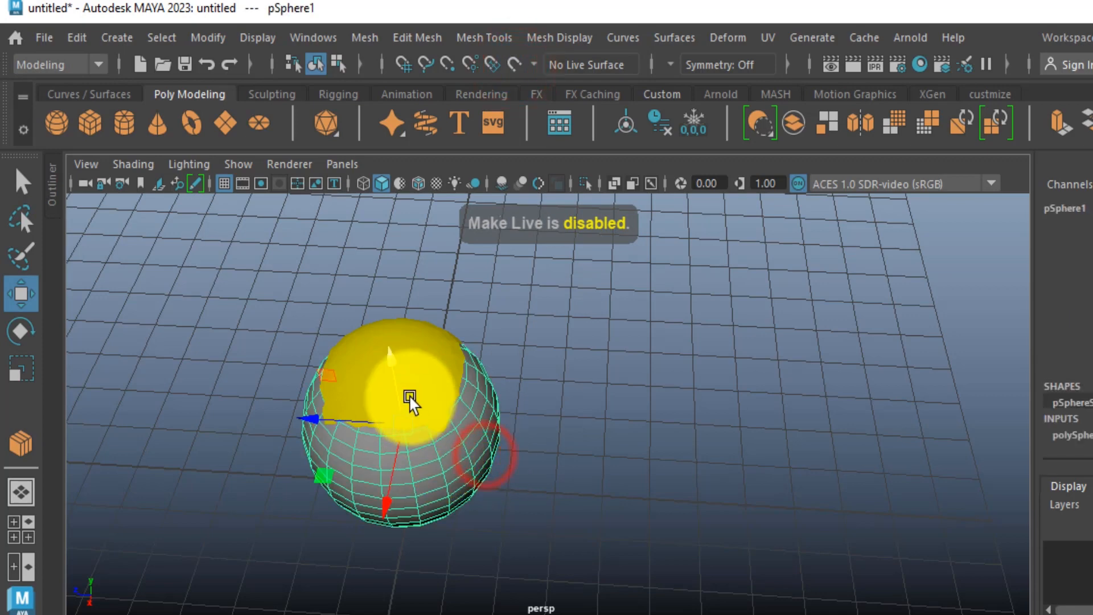
pyautogui.click(415, 366)
pyautogui.click(364, 38)
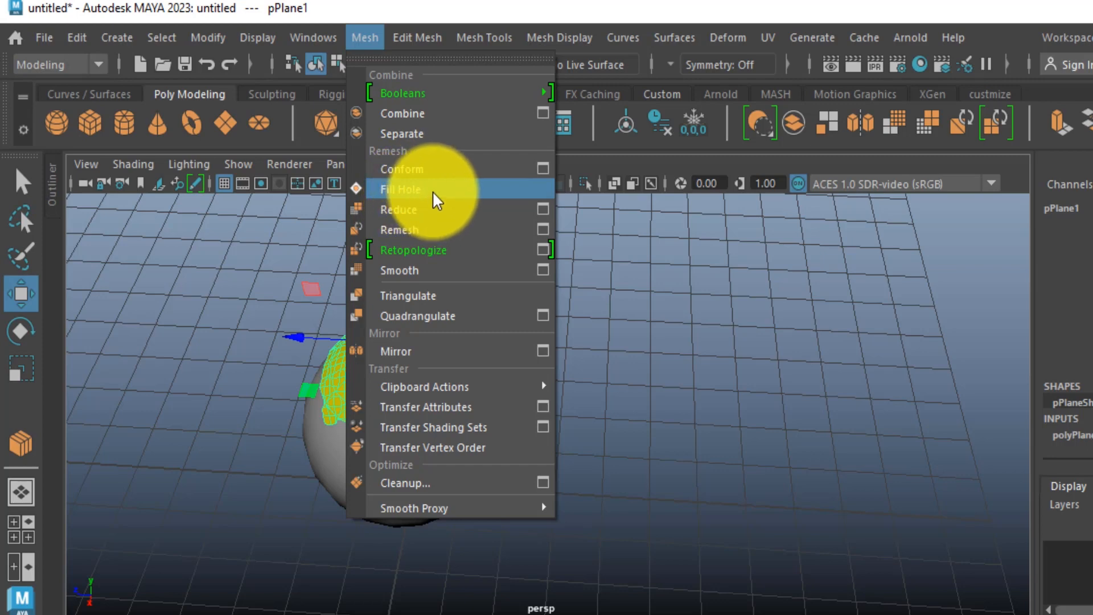
pyautogui.click(715, 290)
# Create a polygon cylinder and move it along Z until it stands clear beside the sphere
pyautogui.click(124, 122)
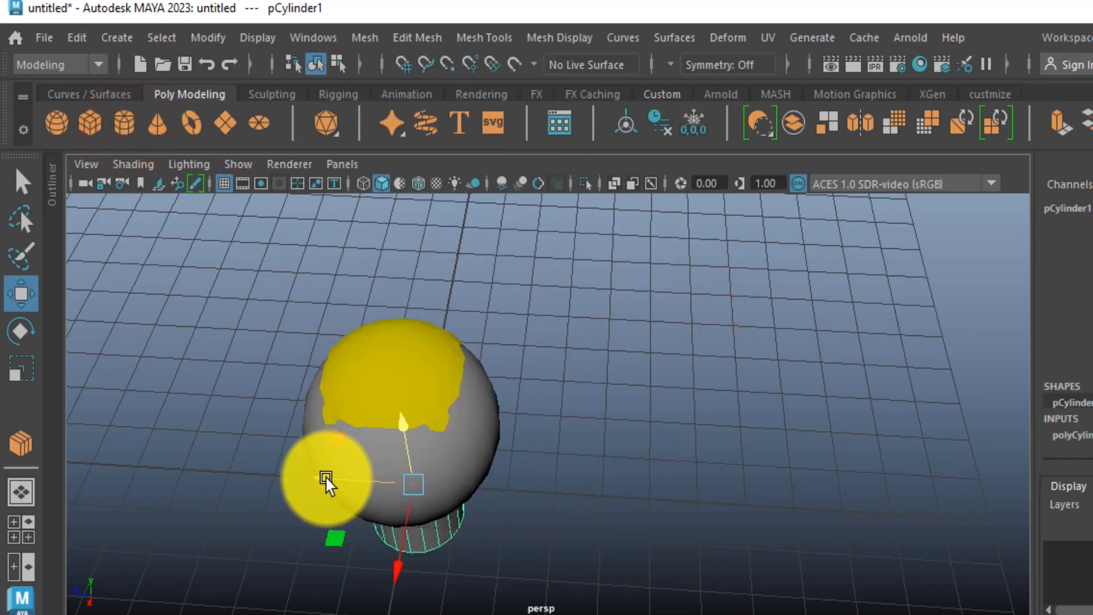
pyautogui.moveTo(325, 478); pyautogui.dragTo(549, 477)
pyautogui.moveTo(585, 435); pyautogui.dragTo(617, 377)
pyautogui.keyDown('alt'); pyautogui.moveTo(634, 393); pyautogui.dragTo(598, 415, button='middle'); pyautogui.keyUp('alt')
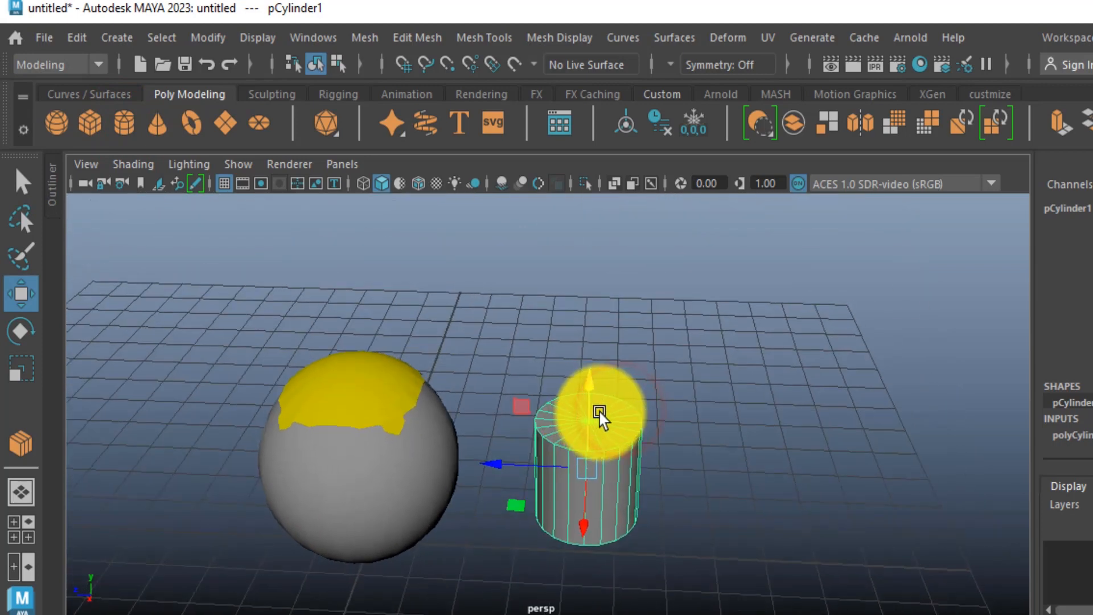
pyautogui.scroll(5, 599, 414)
pyautogui.keyDown('alt'); pyautogui.moveTo(656, 432); pyautogui.dragTo(647, 408, button='middle'); pyautogui.keyUp('alt')
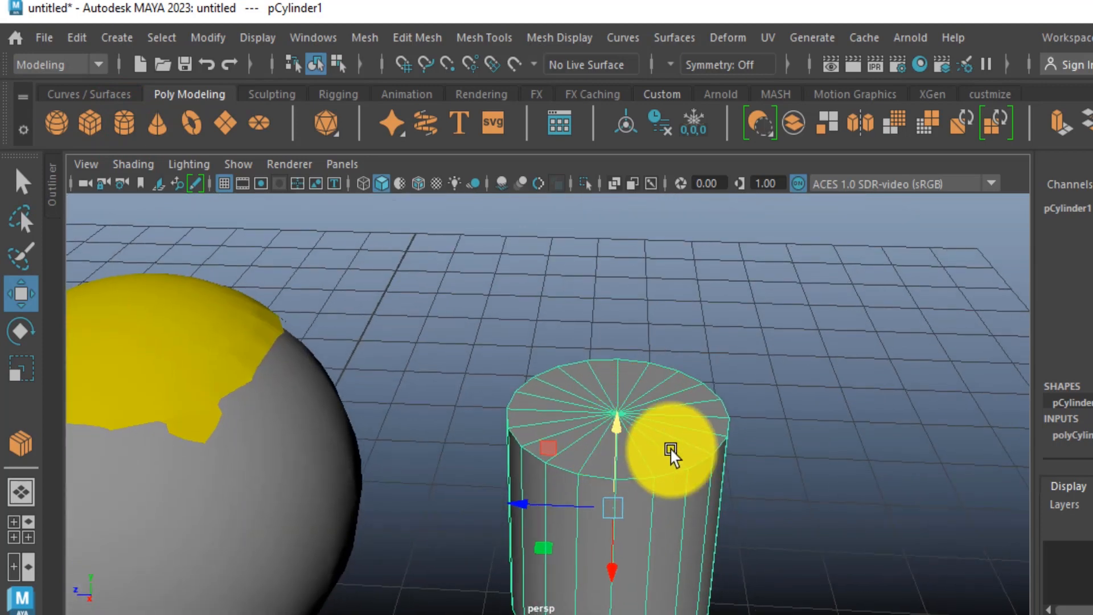
# Switch the cylinder to face selection and select all 20 top cap faces using the Drag selection mode
pyautogui.rightClick(671, 449)
pyautogui.click(671, 215)
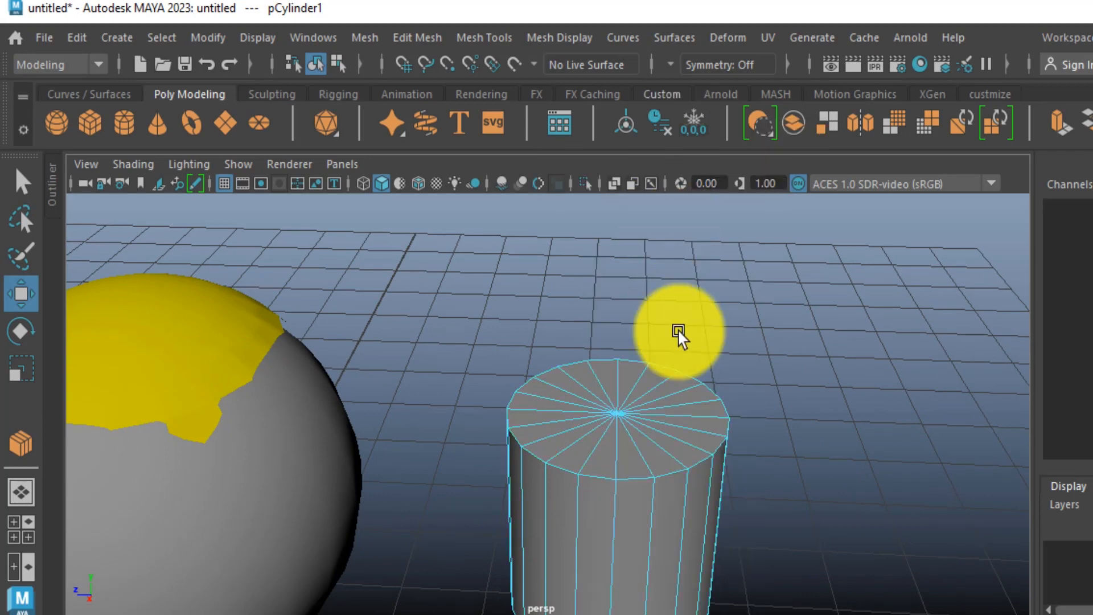
pyautogui.click(623, 453)
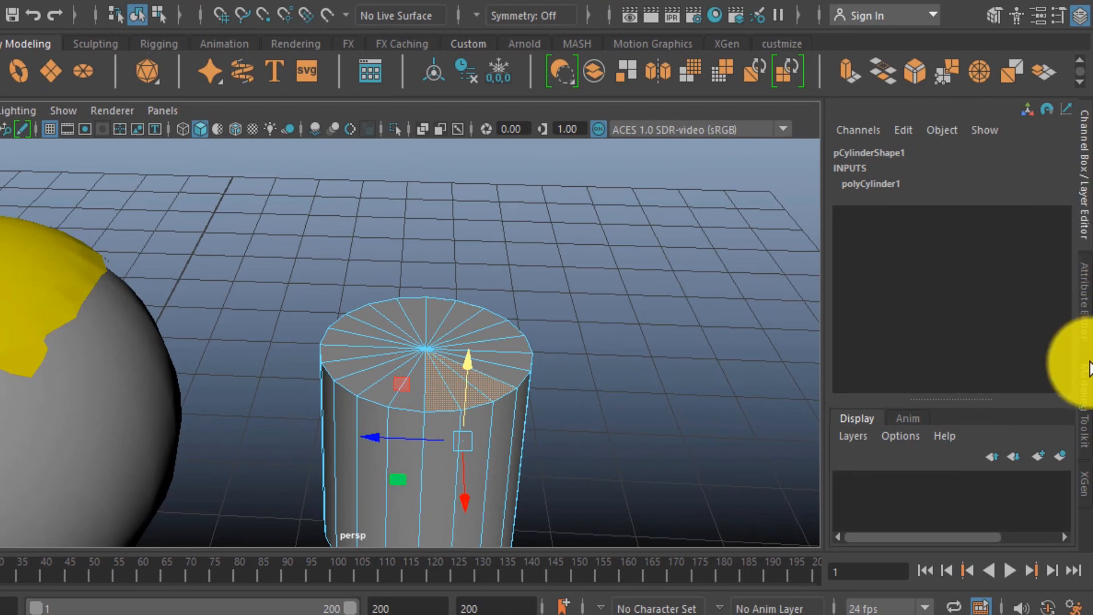
pyautogui.click(1086, 404)
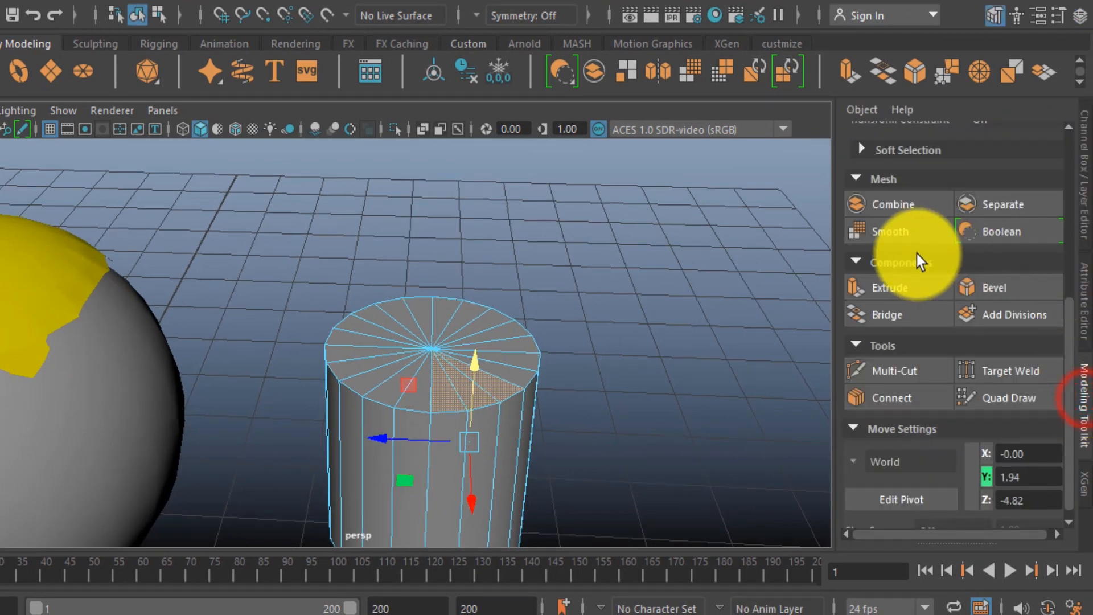
pyautogui.scroll(5, 911, 239)
pyautogui.click(859, 259)
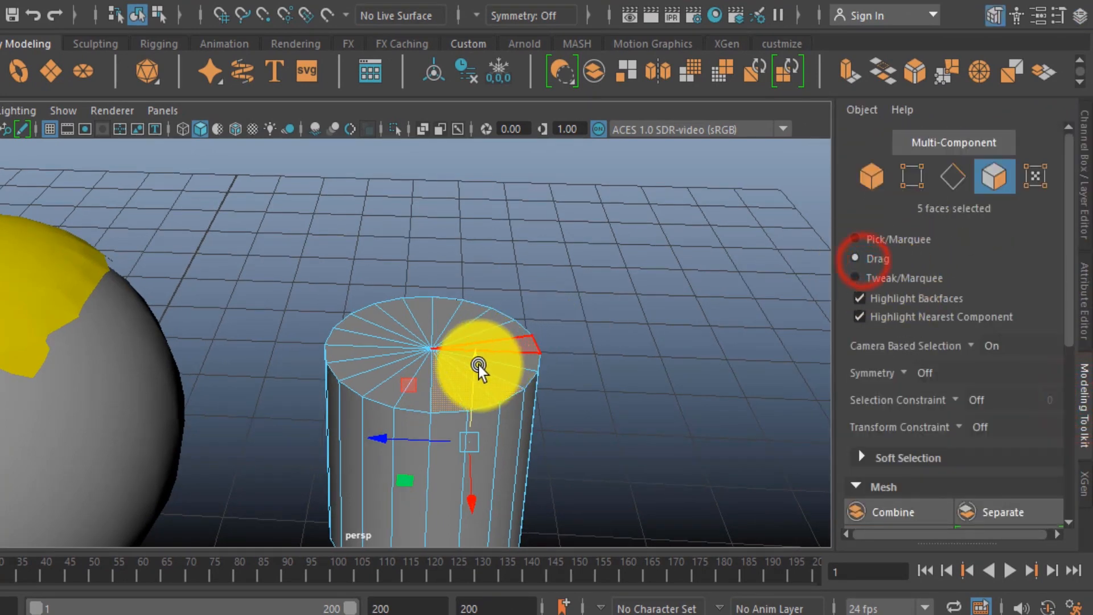
pyautogui.moveTo(487, 374); pyautogui.dragTo(487, 331)
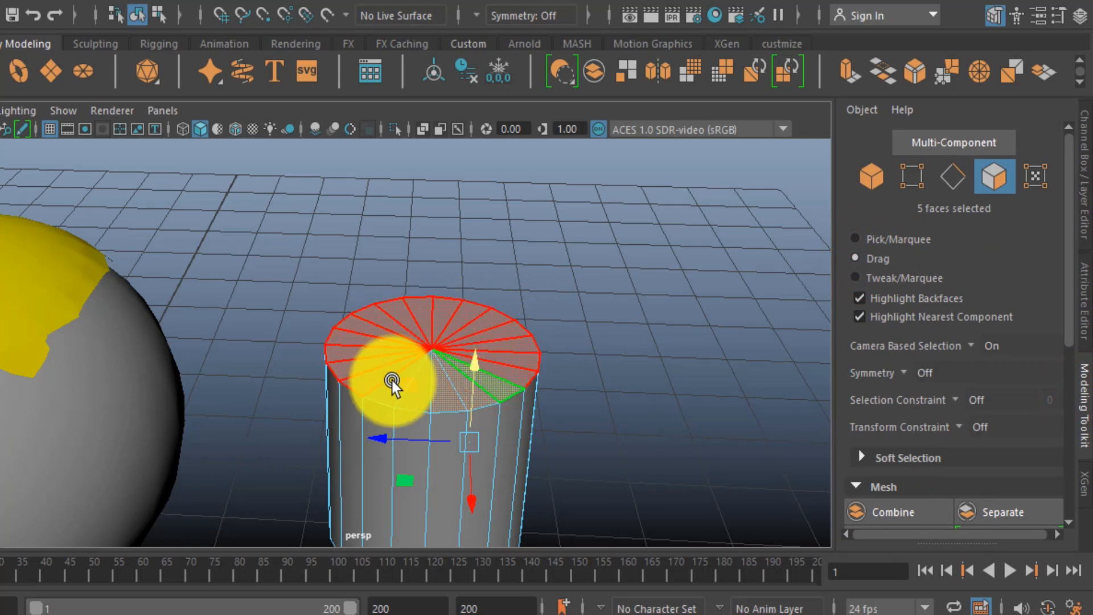
pyautogui.moveTo(432, 383)
pyautogui.mouseDown()
pyautogui.moveTo(488, 370)
pyautogui.moveTo(456, 302)
pyautogui.mouseUp()
pyautogui.click(441, 315)
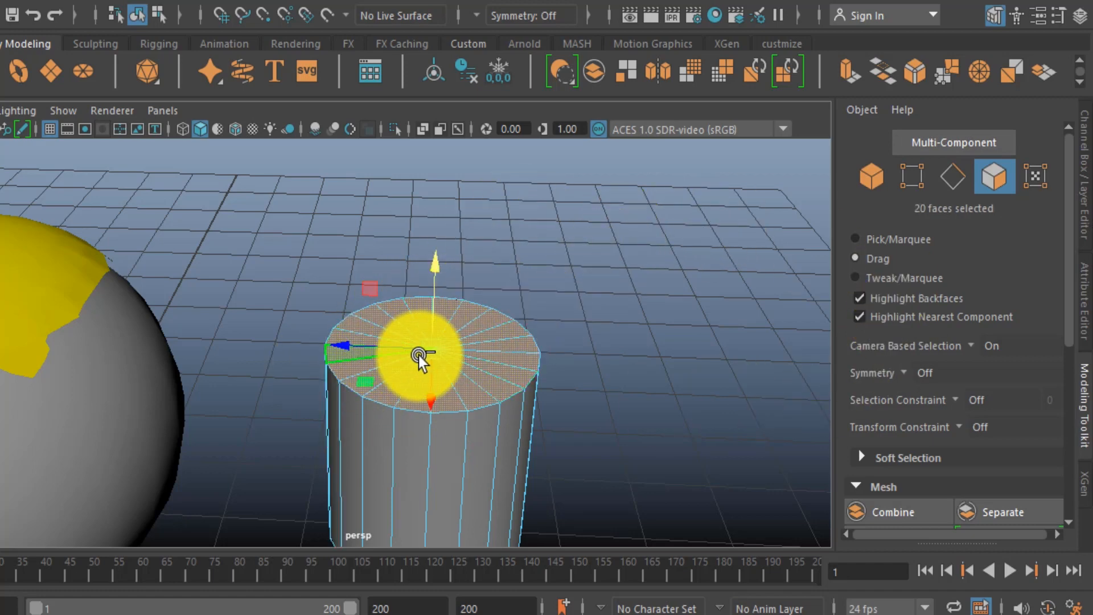
# Extrude the selected cap faces inward, then extrude them upward to form a narrower upper section
pyautogui.hotkey('ctrl', 'e')
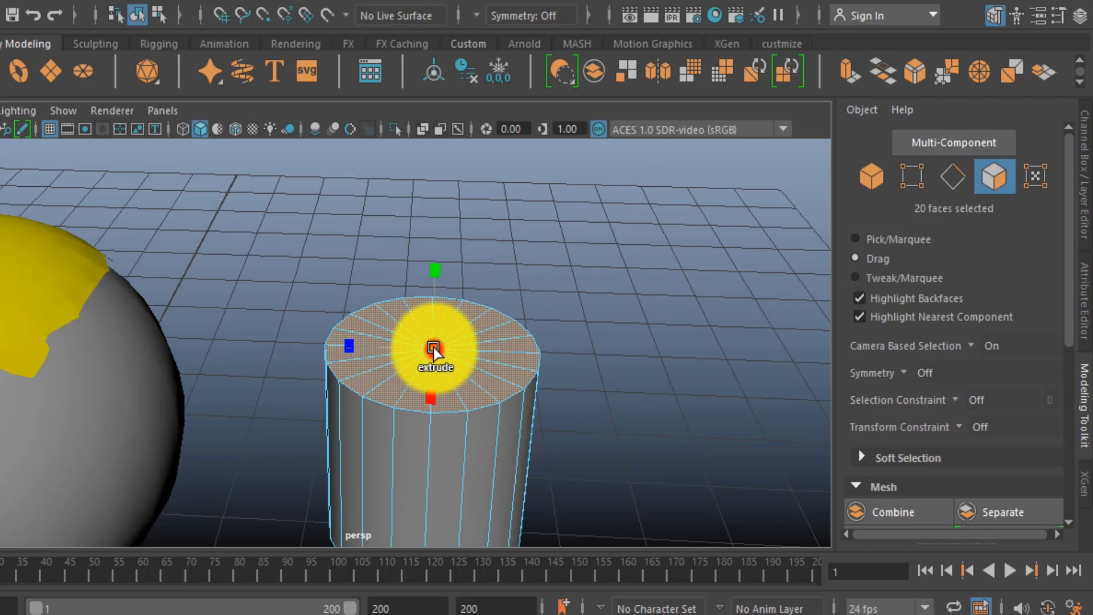
pyautogui.moveTo(433, 350)
pyautogui.keyDown('shift'); pyautogui.mouseDown()
pyautogui.moveTo(408, 331)
pyautogui.moveTo(430, 338)
pyautogui.mouseUp(); pyautogui.keyUp('shift')
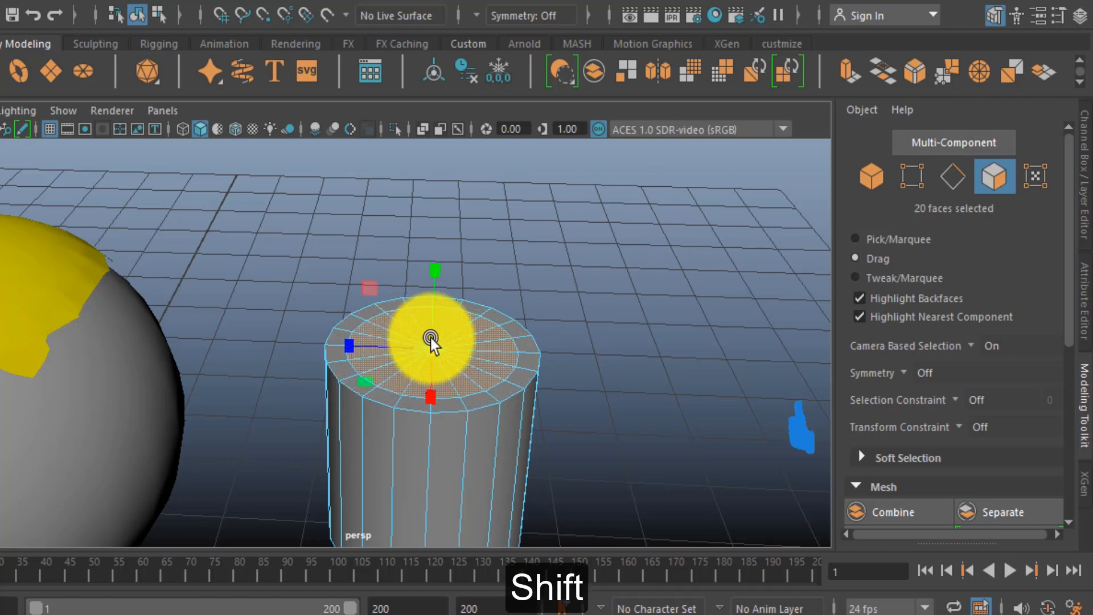
pyautogui.press('w')
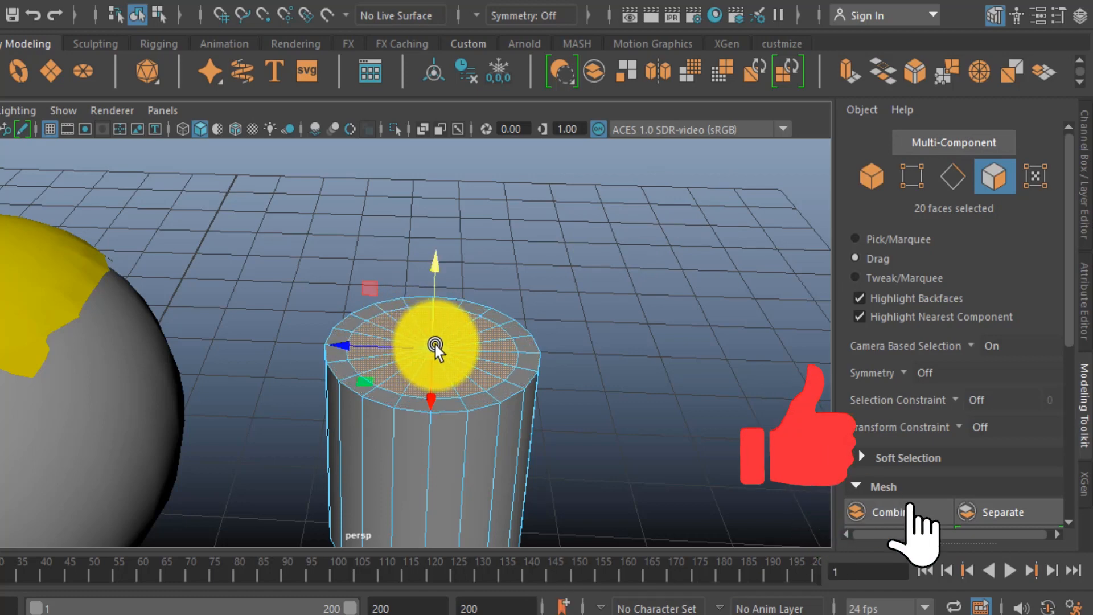
pyautogui.keyDown('shift'); pyautogui.moveTo(437, 346); pyautogui.dragTo(459, 104); pyautogui.keyUp('shift')
pyautogui.keyDown('alt'); pyautogui.moveTo(508, 290); pyautogui.dragTo(499, 373); pyautogui.keyUp('alt')
pyautogui.click(444, 274)
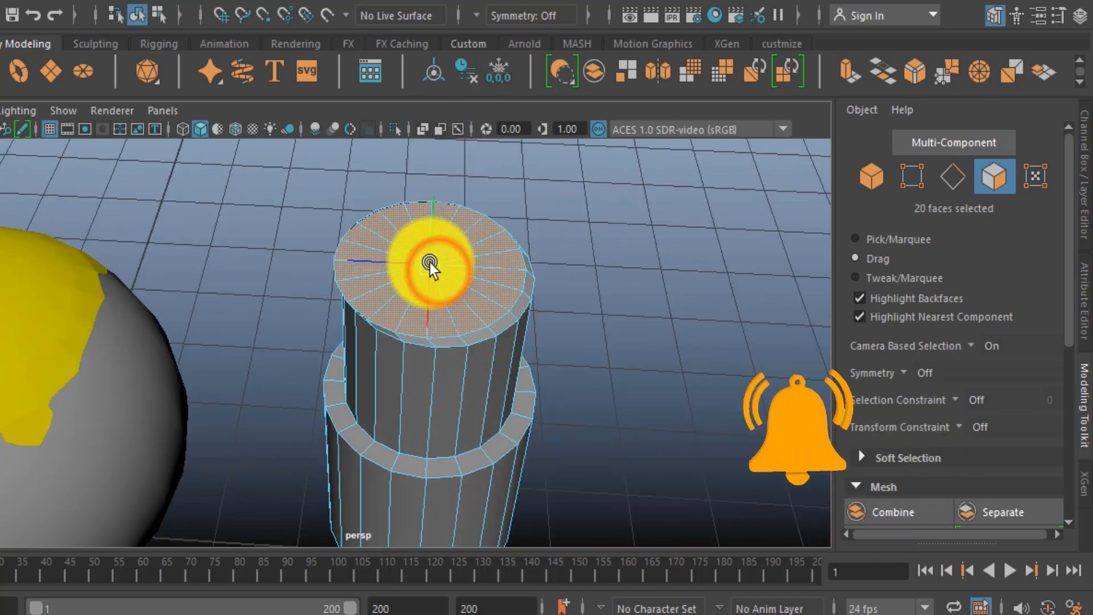
# Inset the upper section's top faces with another extrusion, delete the inner faces to open the end, and return to object mode
pyautogui.press('r')
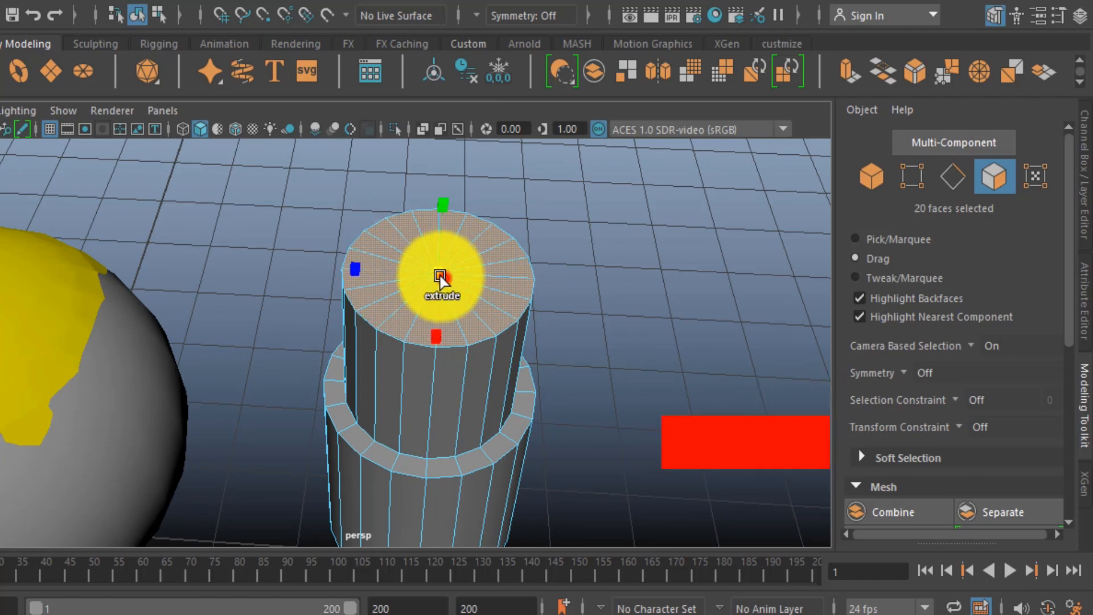
pyautogui.keyDown('shift'); pyautogui.moveTo(440, 276); pyautogui.dragTo(435, 265); pyautogui.keyUp('shift')
pyautogui.press('Delete')
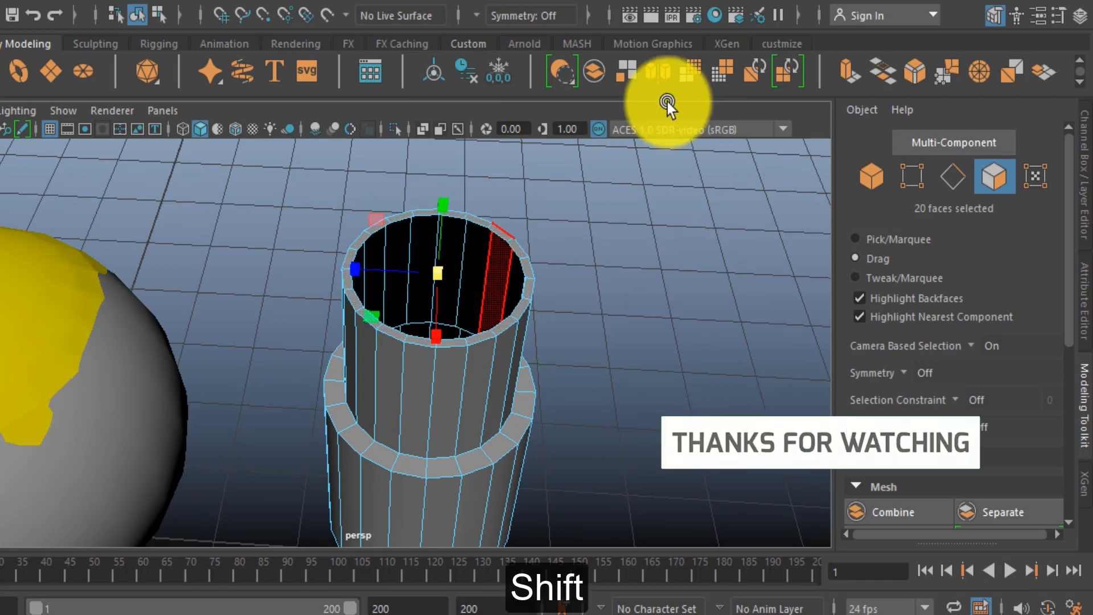
pyautogui.moveTo(497, 254); pyautogui.dragTo(557, 82, button='right')
pyautogui.click(644, 285)
pyautogui.keyDown('alt'); pyautogui.moveTo(556, 353); pyautogui.dragTo(516, 327); pyautogui.keyUp('alt')
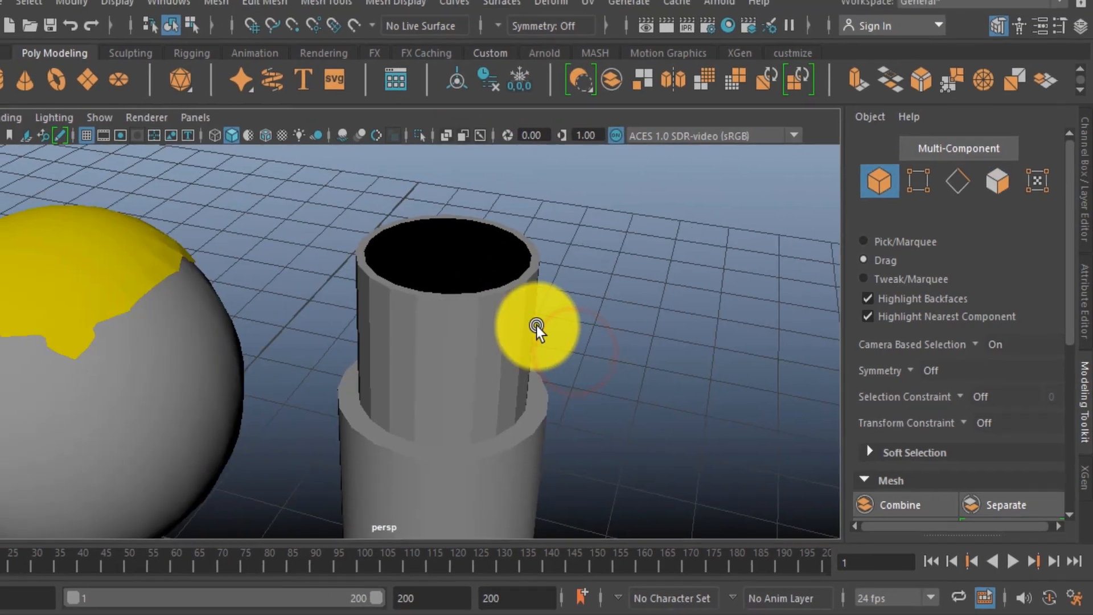
# Select the inner rim's 20-edge loop at the open end and close the opening with Fill Hole
pyautogui.click(523, 344)
pyautogui.scroll(3, 522, 337)
pyautogui.keyDown('alt'); pyautogui.moveTo(573, 305); pyautogui.dragTo(556, 347); pyautogui.keyUp('alt')
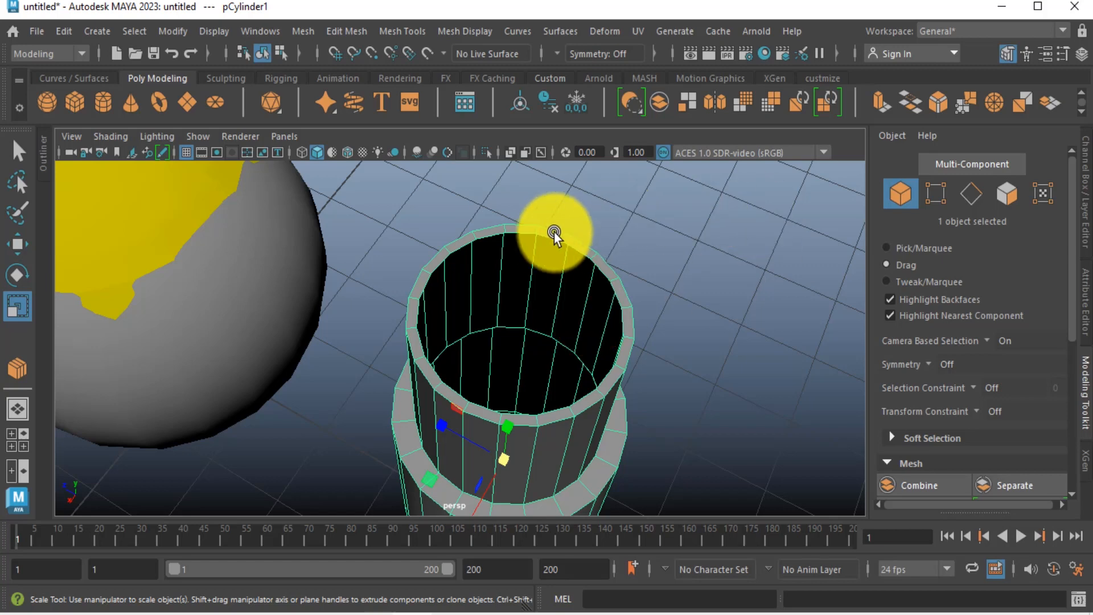
pyautogui.moveTo(525, 235); pyautogui.dragTo(520, 93, button='right')
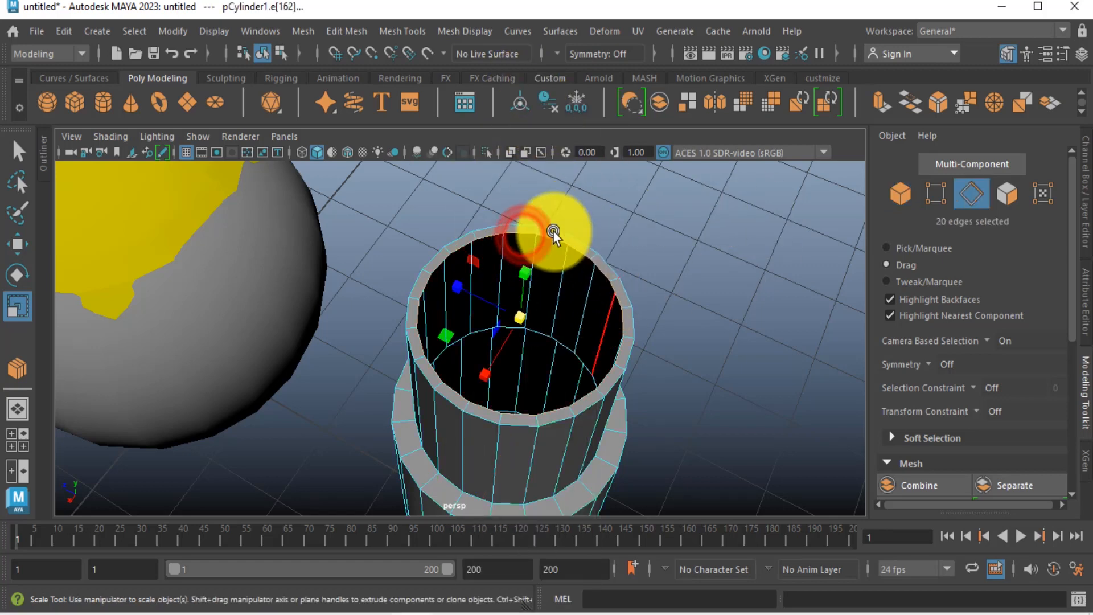
pyautogui.scroll(3, 513, 353)
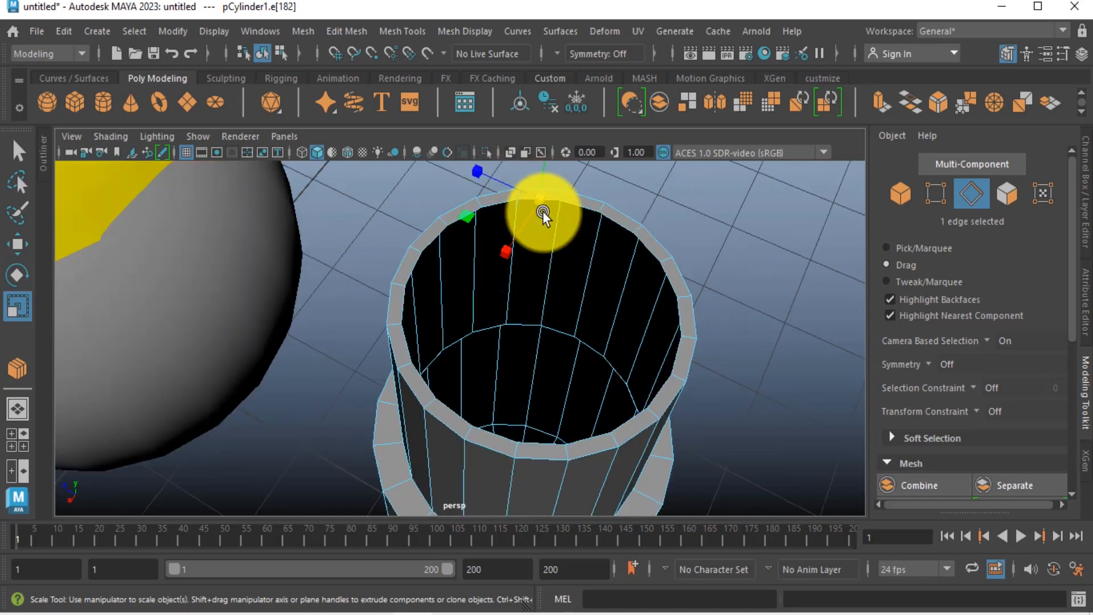
pyautogui.press('w')
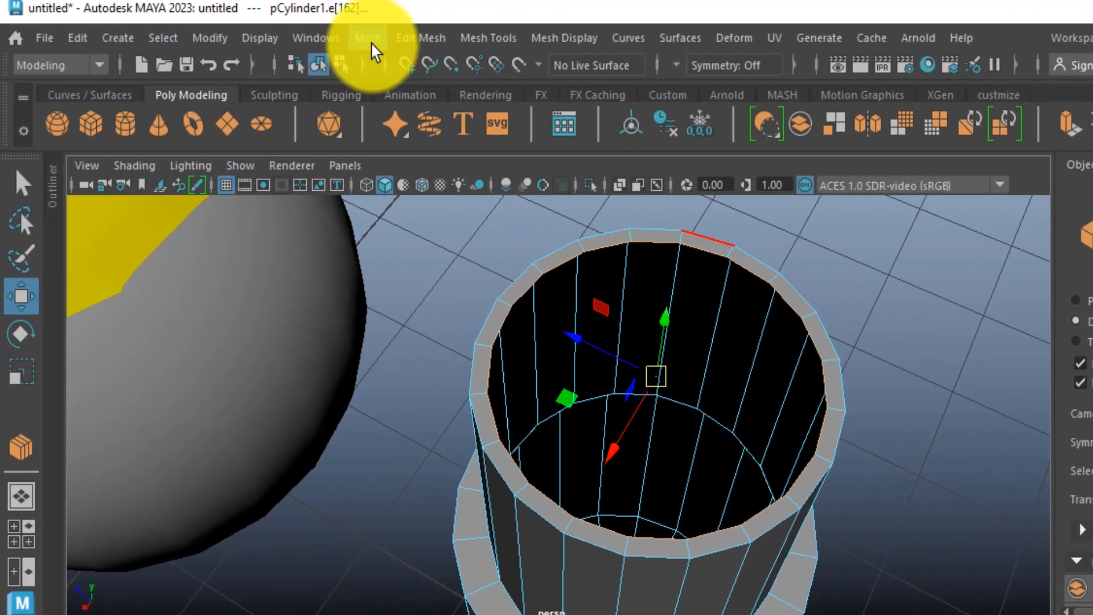
pyautogui.click(304, 31)
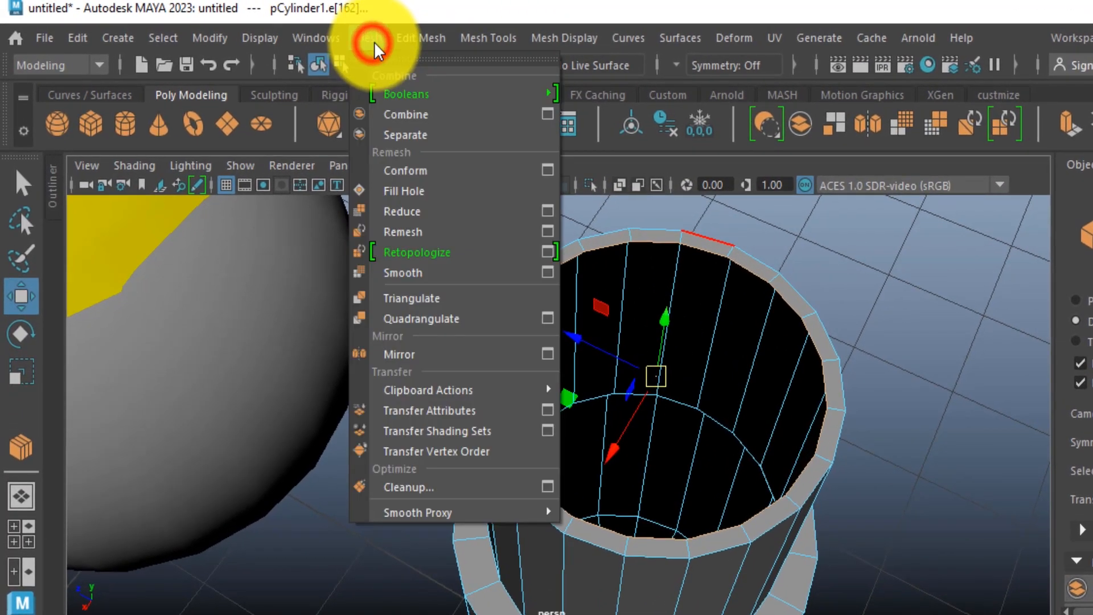
pyautogui.click(410, 190)
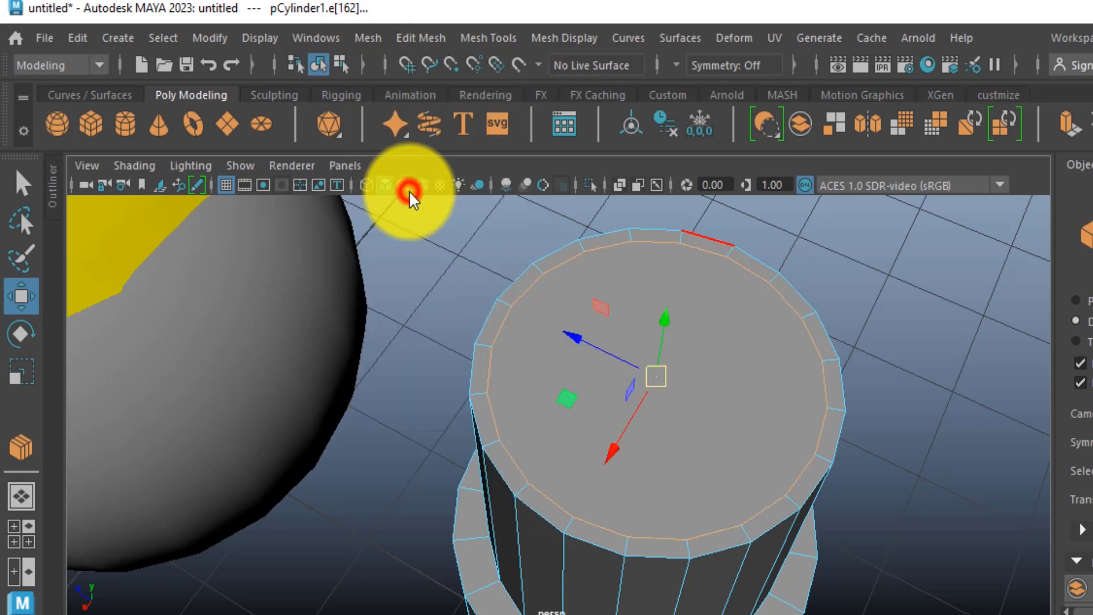
pyautogui.click(889, 346)
pyautogui.click(705, 362)
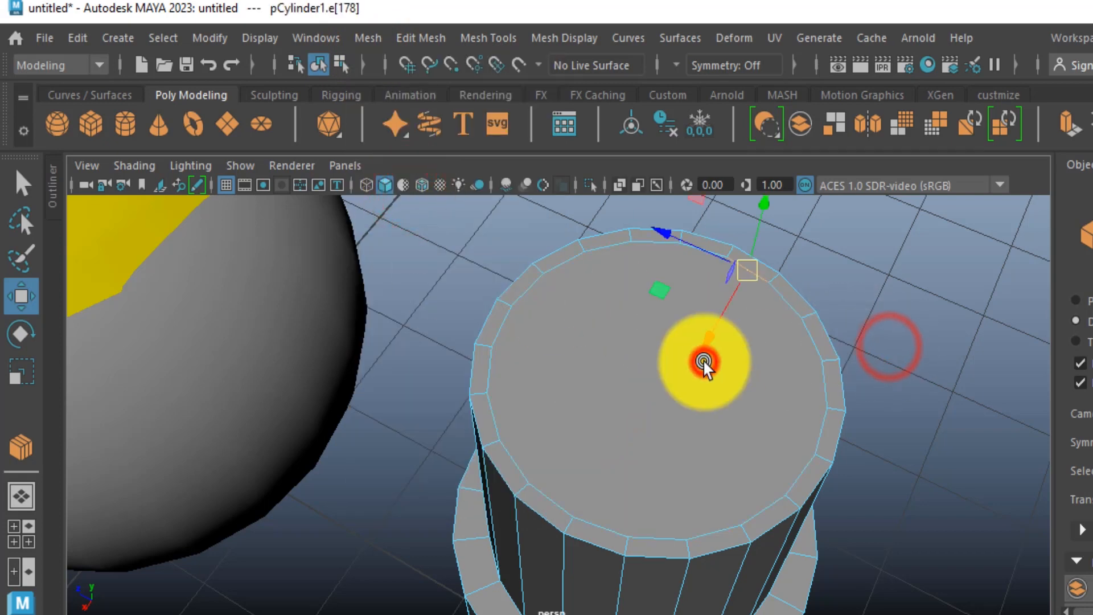
# Return to object mode with the whole stepped cylinder selected
pyautogui.moveTo(654, 351); pyautogui.dragTo(752, 140, button='right')
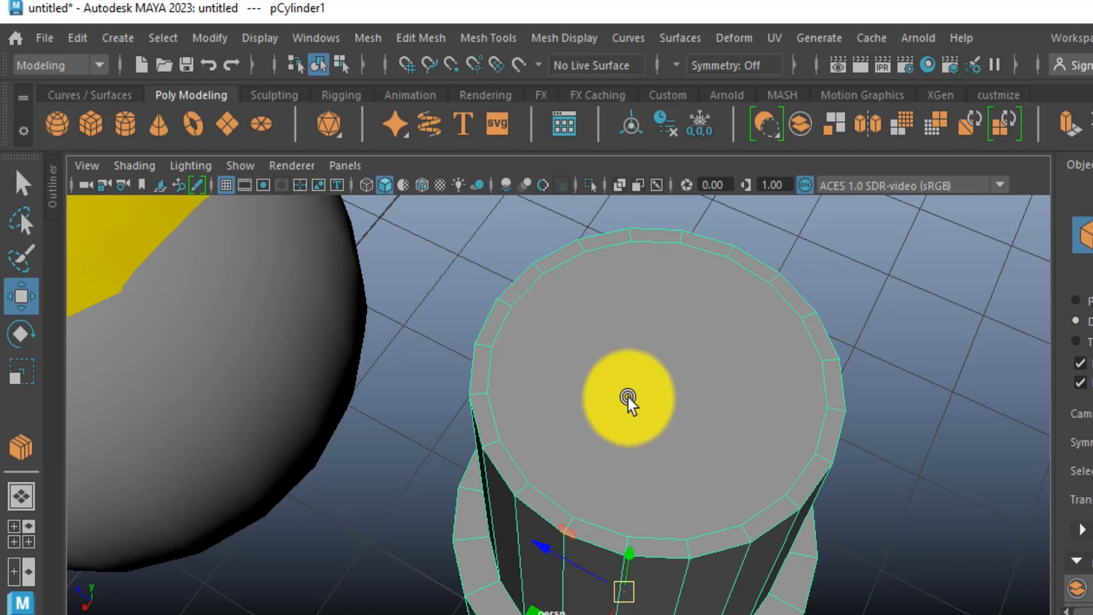
pyautogui.scroll(-3, 680, 426)
pyautogui.keyDown('alt'); pyautogui.moveTo(680, 426); pyautogui.dragTo(795, 415); pyautogui.keyUp('alt')
pyautogui.click(800, 411)
pyautogui.click(649, 409)
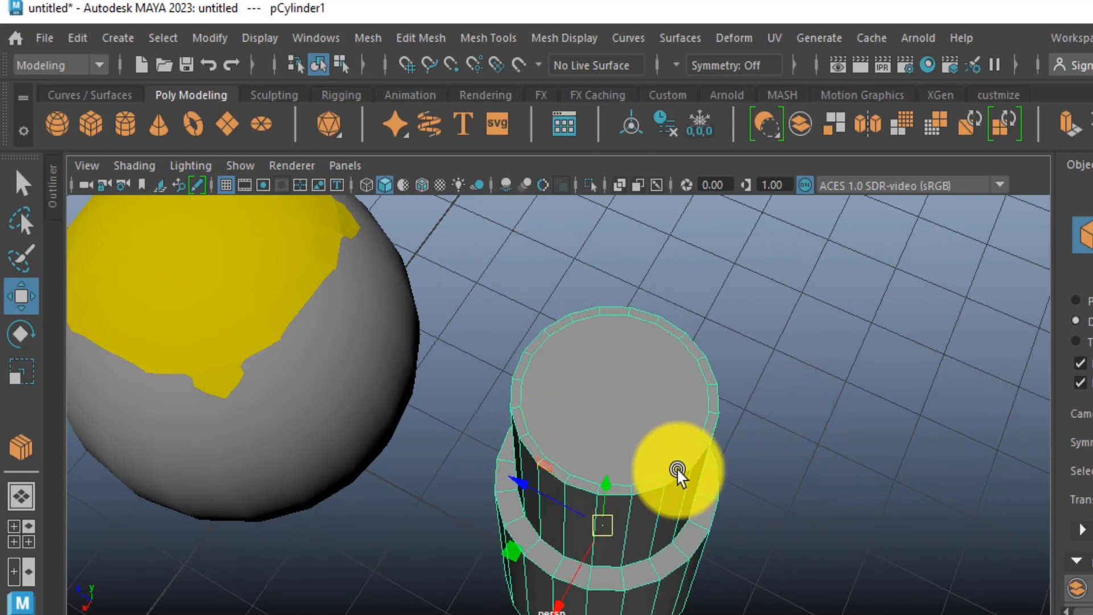
pyautogui.click(368, 39)
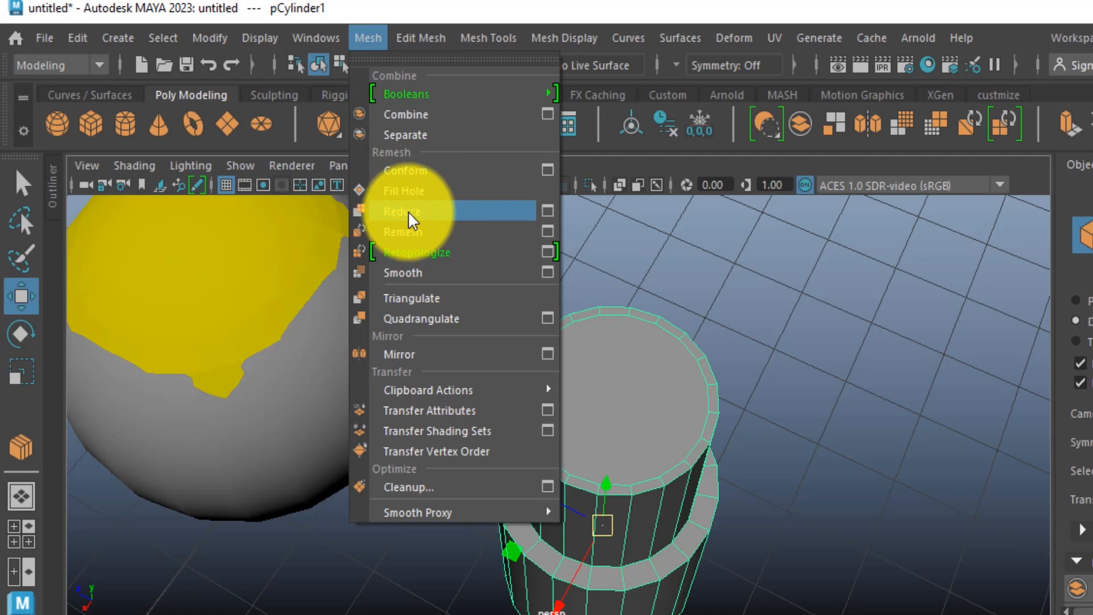
pyautogui.click(797, 337)
pyautogui.scroll(-5, 685, 424)
pyautogui.keyDown('alt'); pyautogui.moveTo(688, 425); pyautogui.dragTo(690, 375); pyautogui.keyUp('alt')
pyautogui.click(625, 453)
pyautogui.keyDown('alt'); pyautogui.moveTo(617, 446); pyautogui.dragTo(662, 453); pyautogui.keyUp('alt')
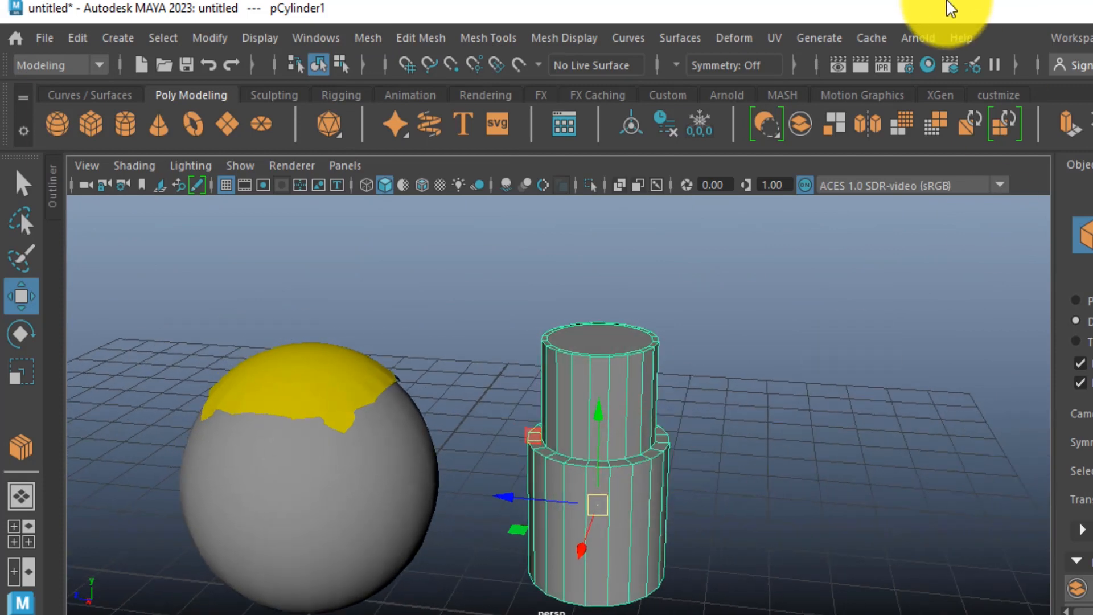
pyautogui.click(367, 41)
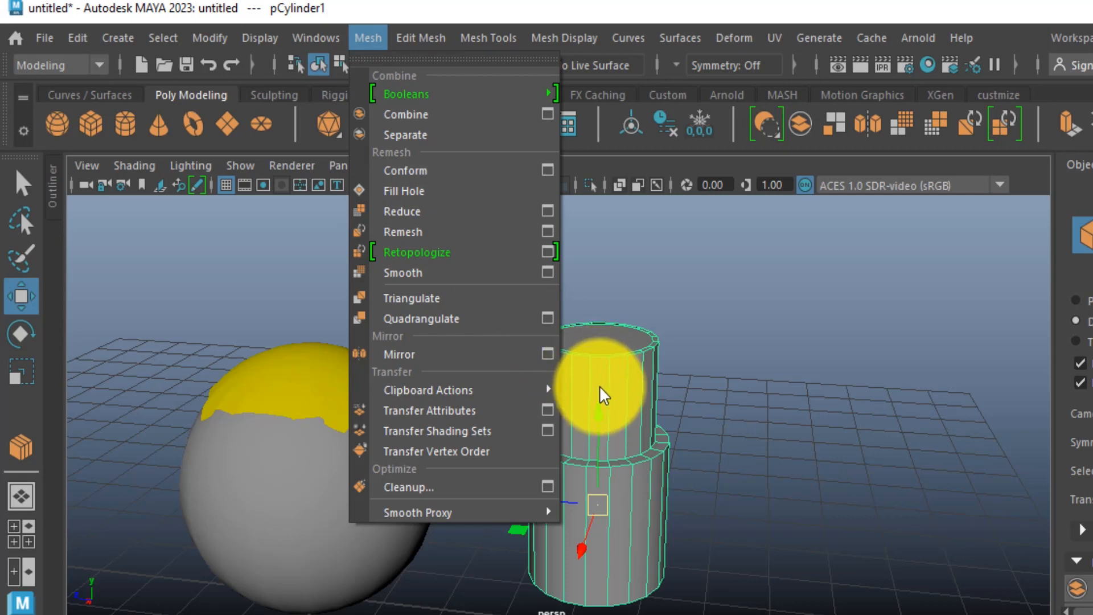
pyautogui.click(841, 289)
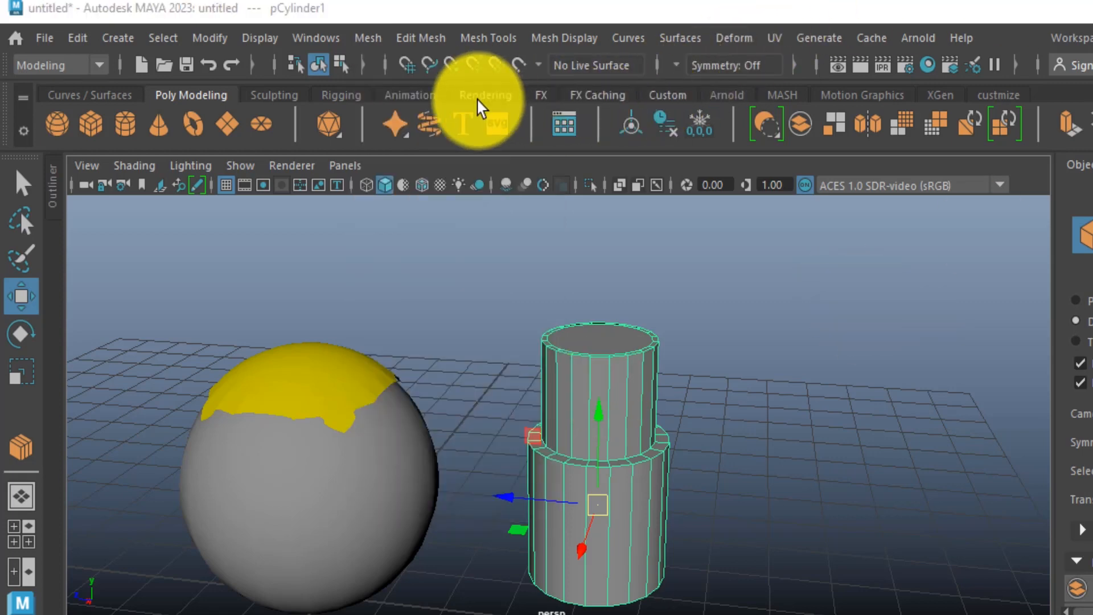
pyautogui.click(785, 486)
pyautogui.click(688, 487)
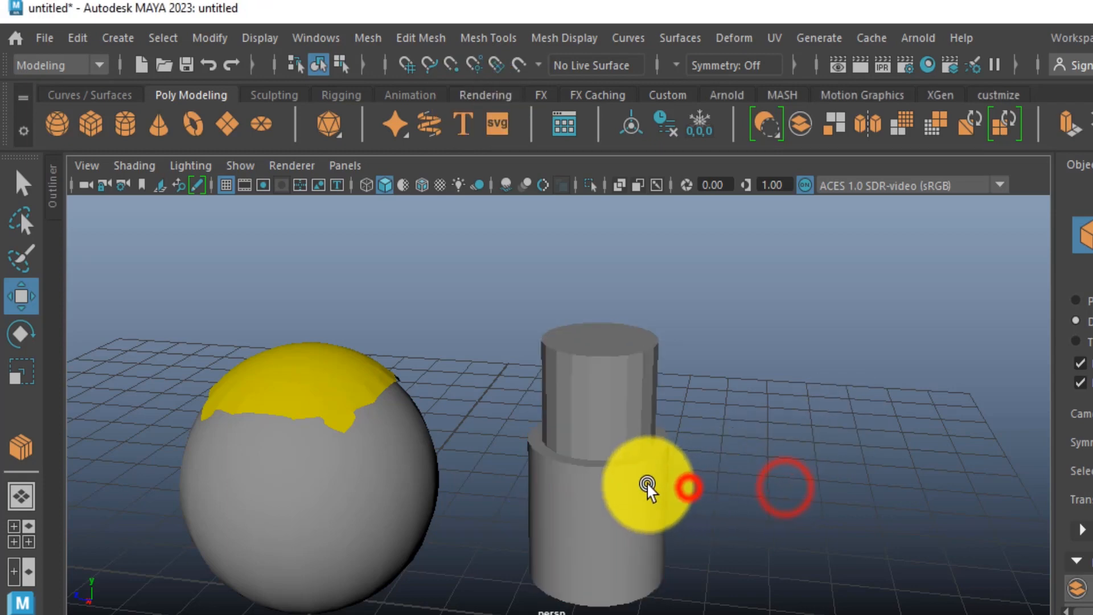
pyautogui.click(646, 484)
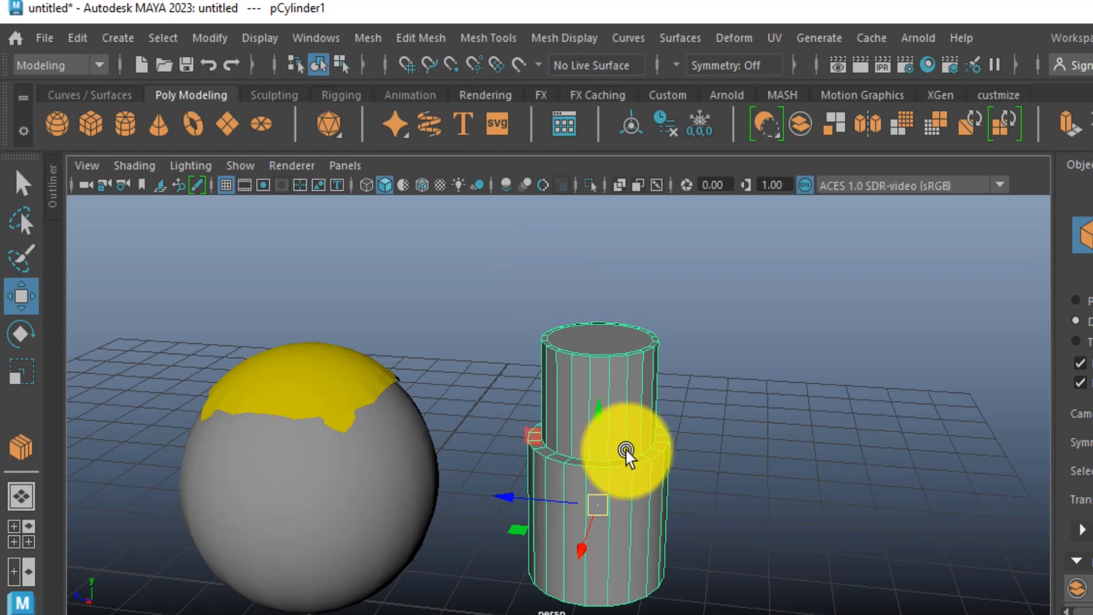
# Apply Reduce to the stepped cylinder and set the reduction percentage to 0
pyautogui.click(359, 45)
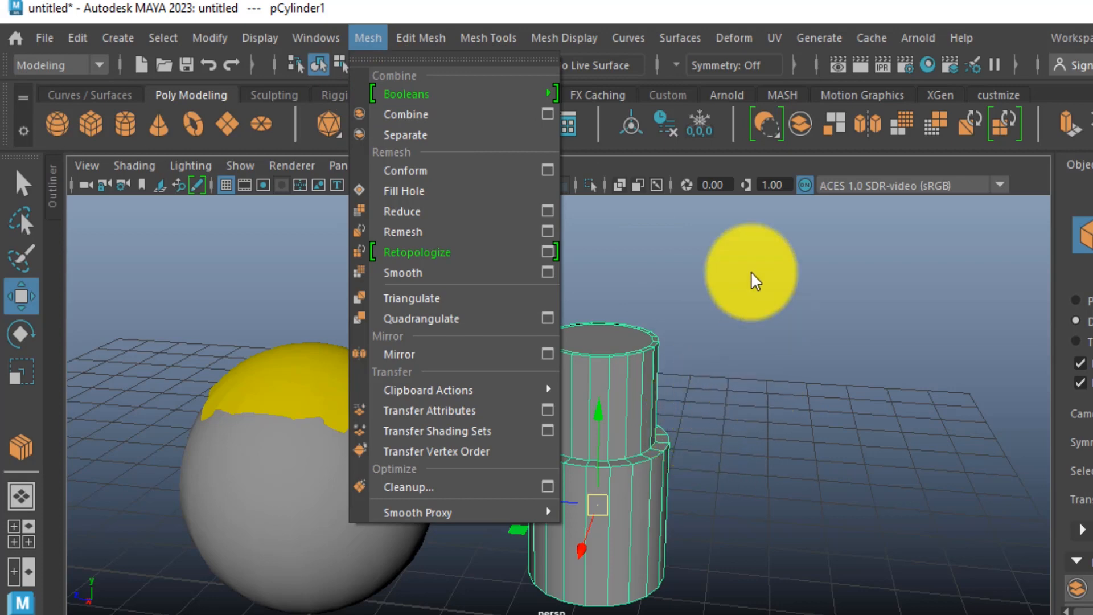
pyautogui.click(398, 213)
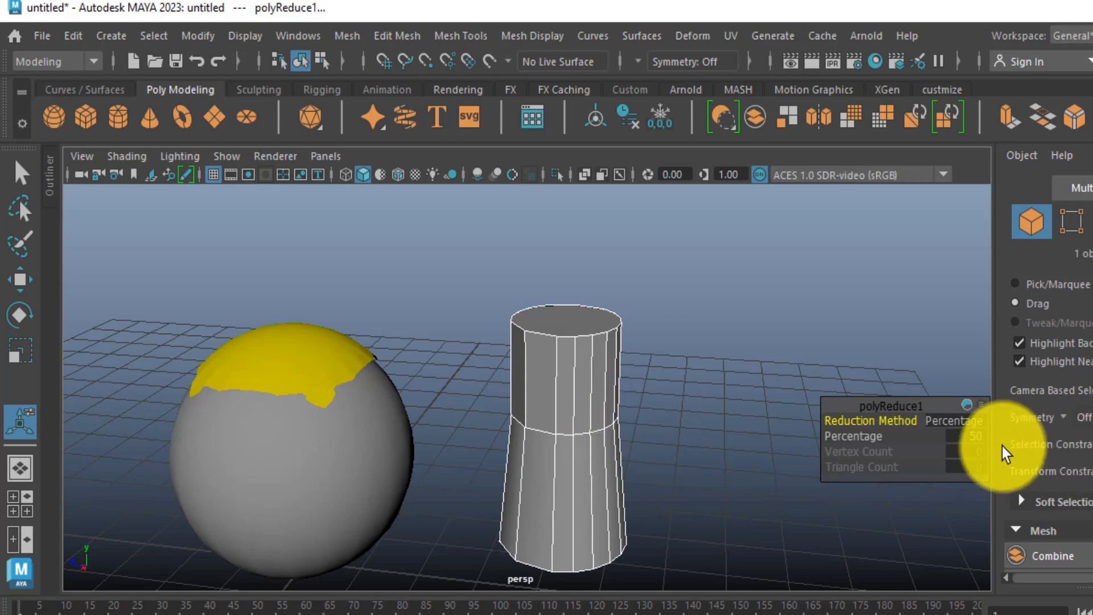
pyautogui.moveTo(859, 437); pyautogui.dragTo(575, 446)
pyautogui.click(963, 437)
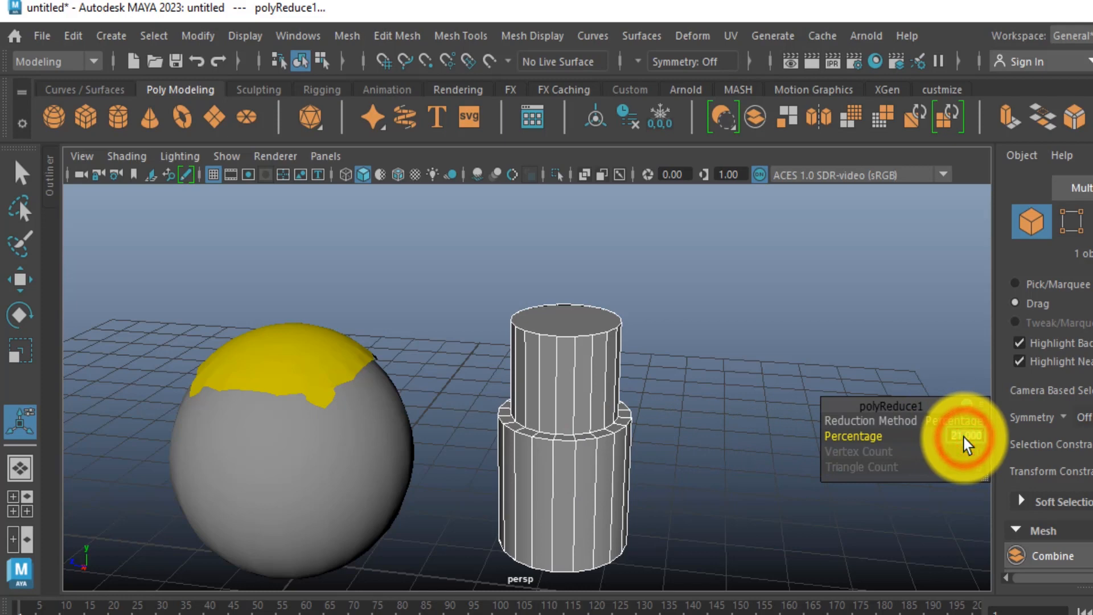
pyautogui.write('0')
pyautogui.press('Return')
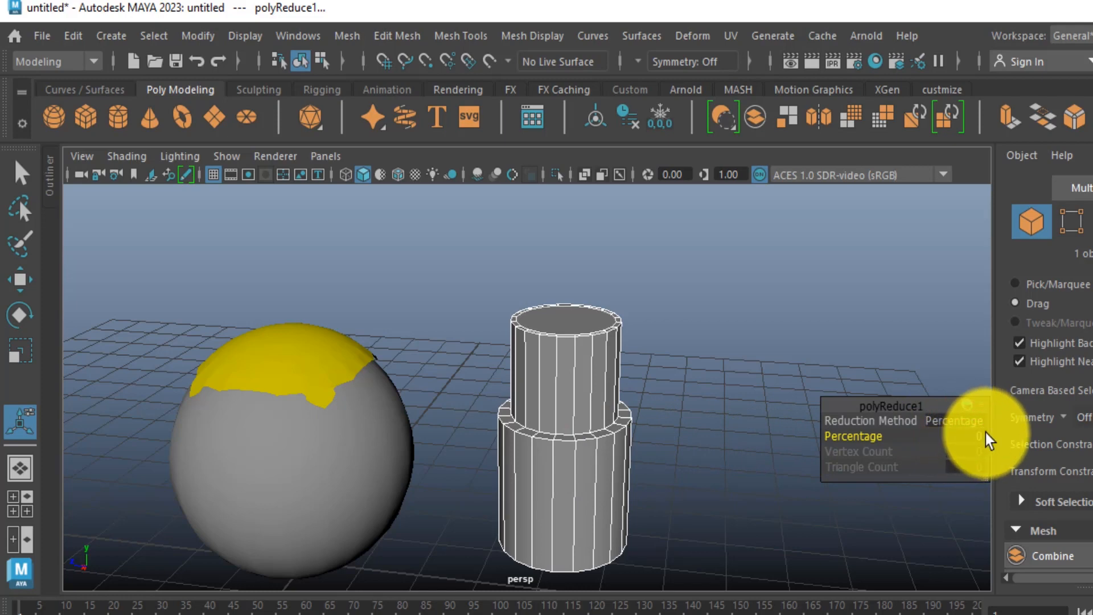
# Try reduction percentages of 18.4 and 25 on the stepped cylinder, then settle on 20.2
pyautogui.moveTo(852, 435); pyautogui.dragTo(1039, 438)
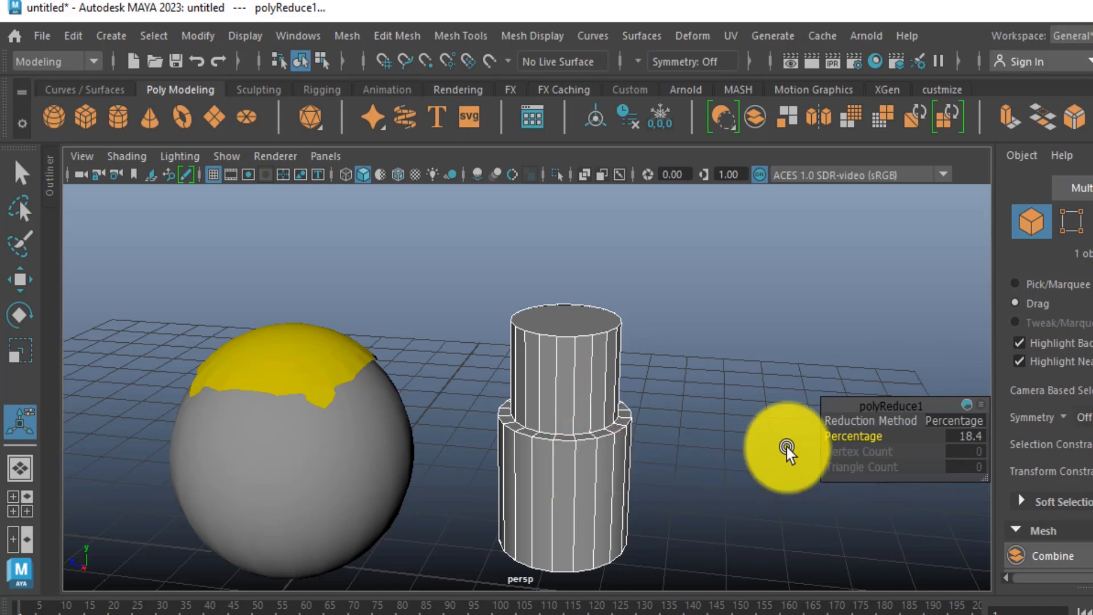
pyautogui.moveTo(844, 437); pyautogui.dragTo(905, 440)
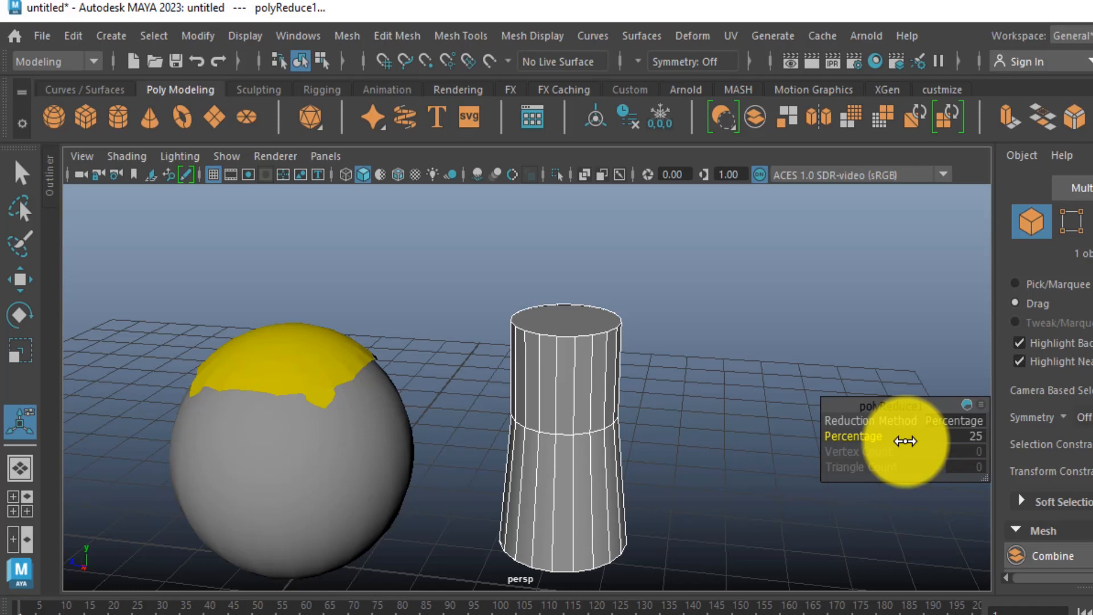
pyautogui.moveTo(905, 441); pyautogui.dragTo(859, 440)
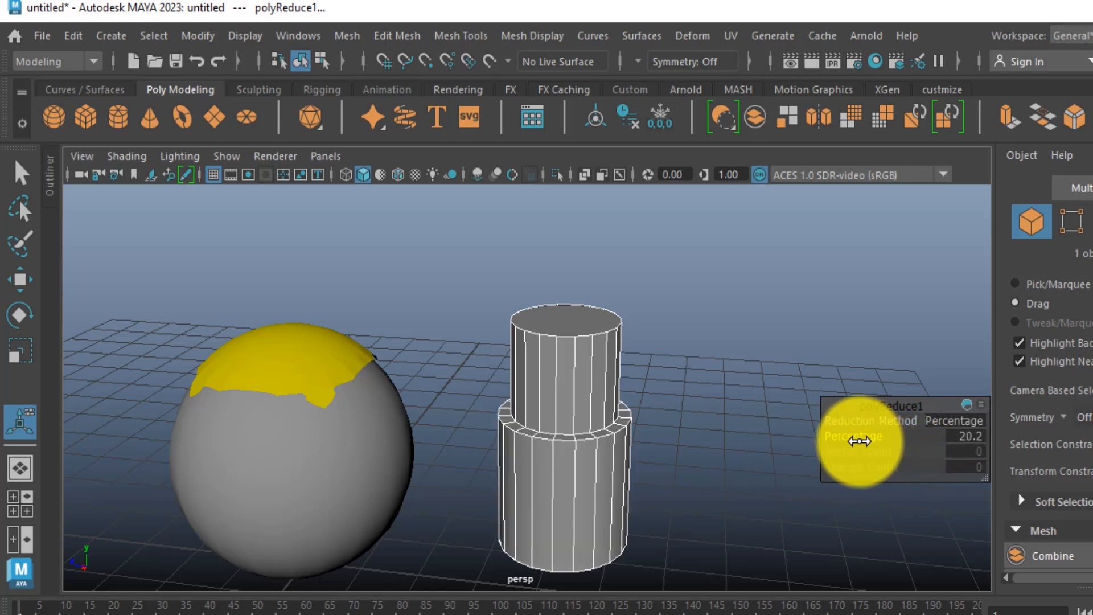
# Set the reduction percentage to 20 and deselect the stepped cylinder
pyautogui.click(970, 436)
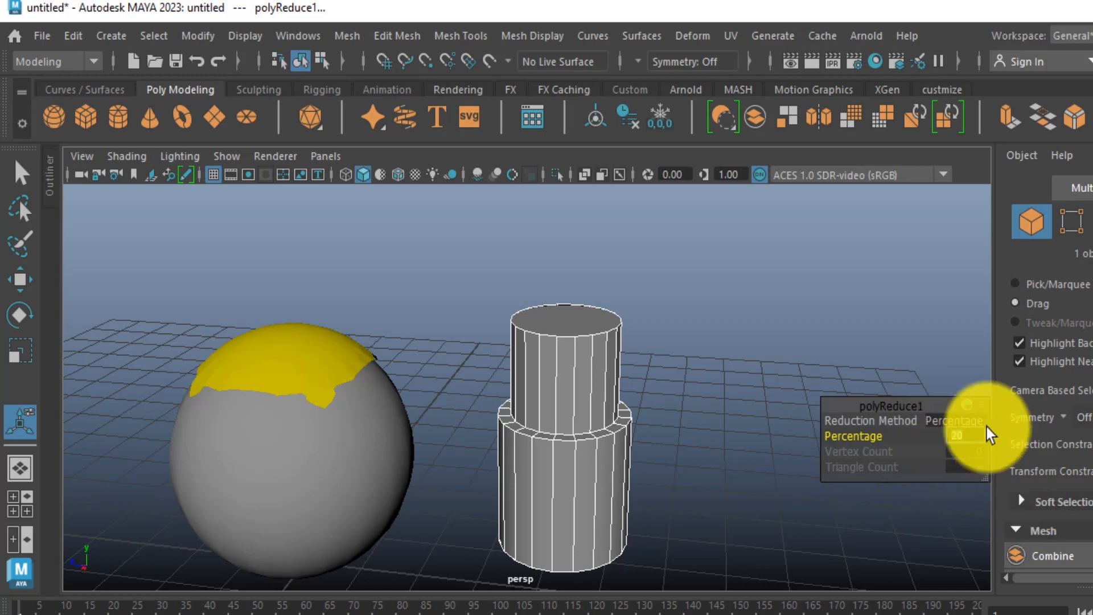
pyautogui.press('Return')
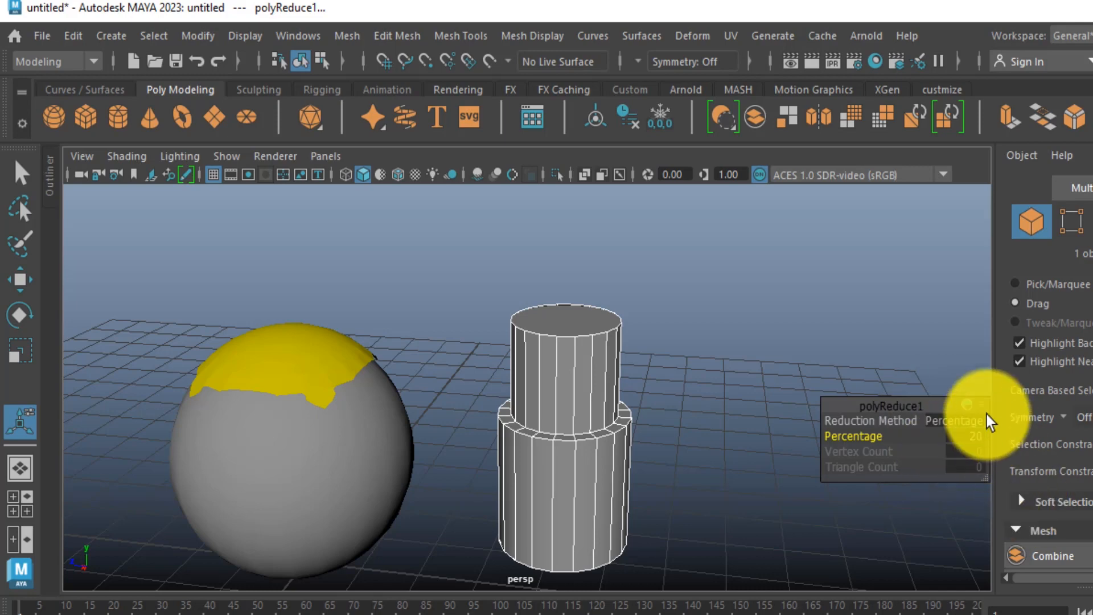
pyautogui.press('w')
pyautogui.click(795, 458)
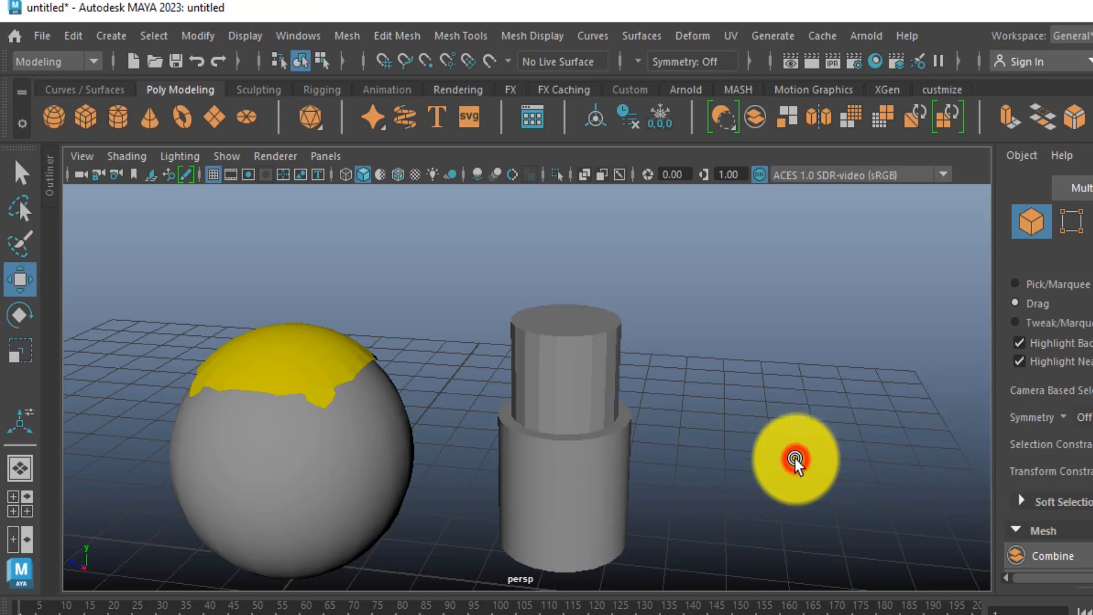
pyautogui.click(823, 457)
# Remesh the stepped cylinder with automatic max edge length, a 20% collapse threshold and tessellated borders
pyautogui.click(519, 454)
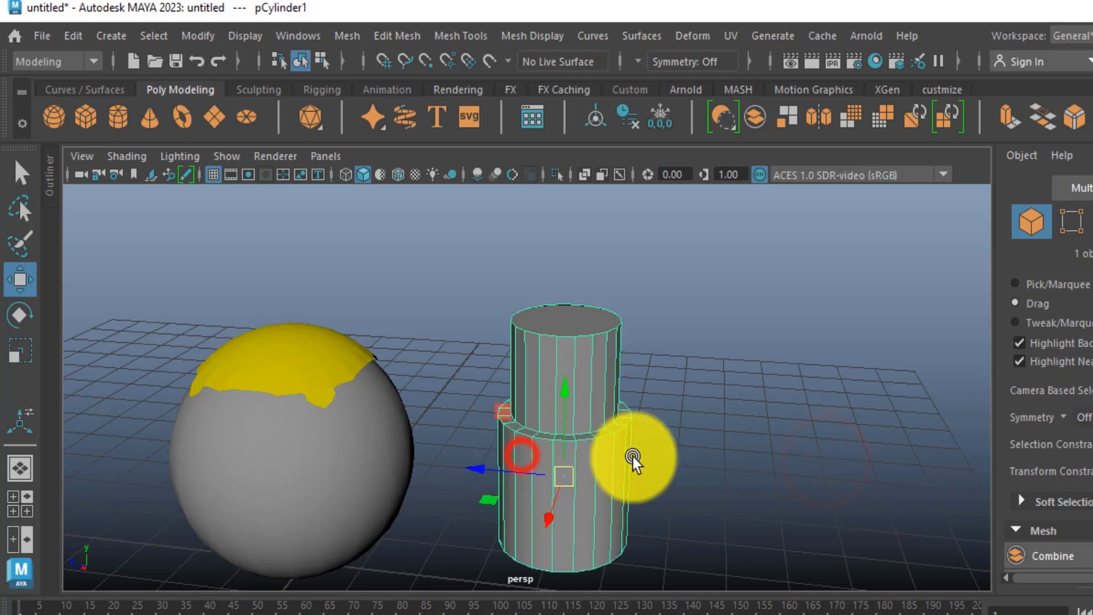
pyautogui.click(344, 36)
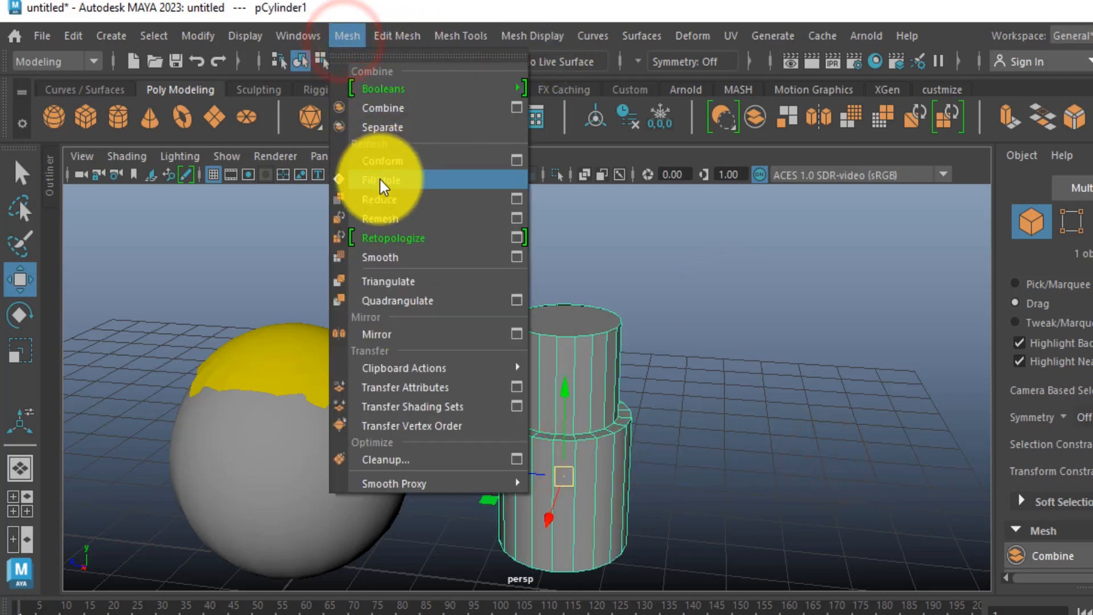
pyautogui.click(380, 179)
pyautogui.click(347, 36)
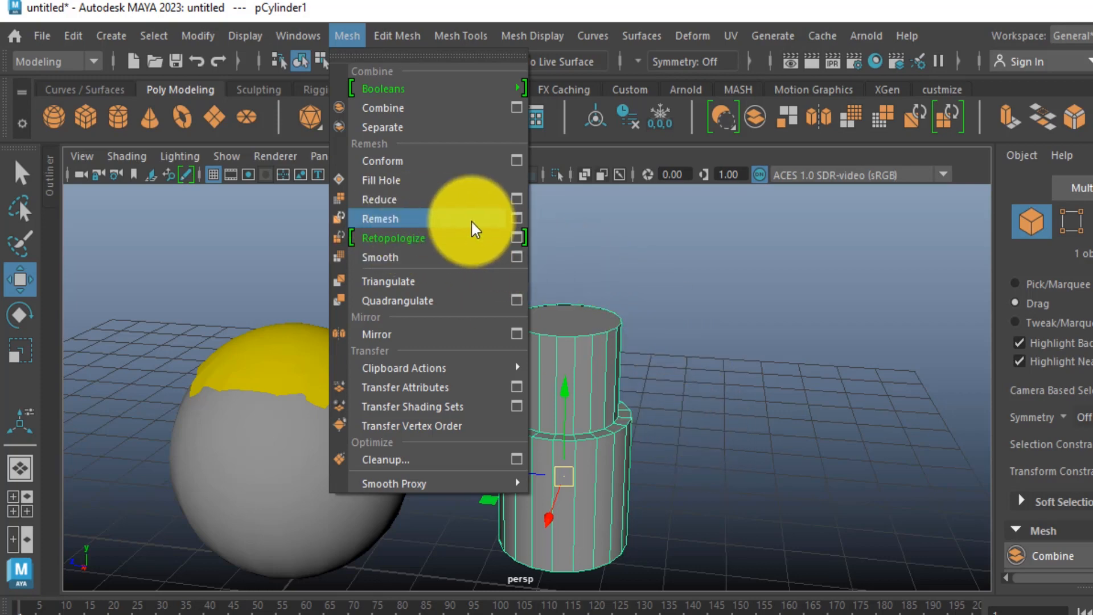
pyautogui.click(517, 218)
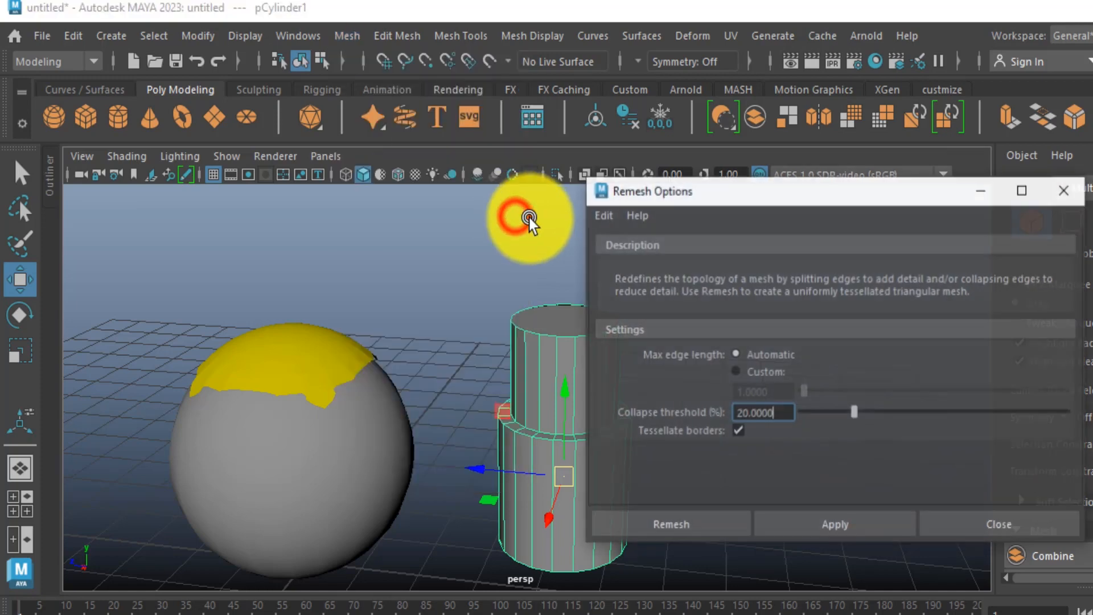
pyautogui.moveTo(825, 201); pyautogui.dragTo(954, 134)
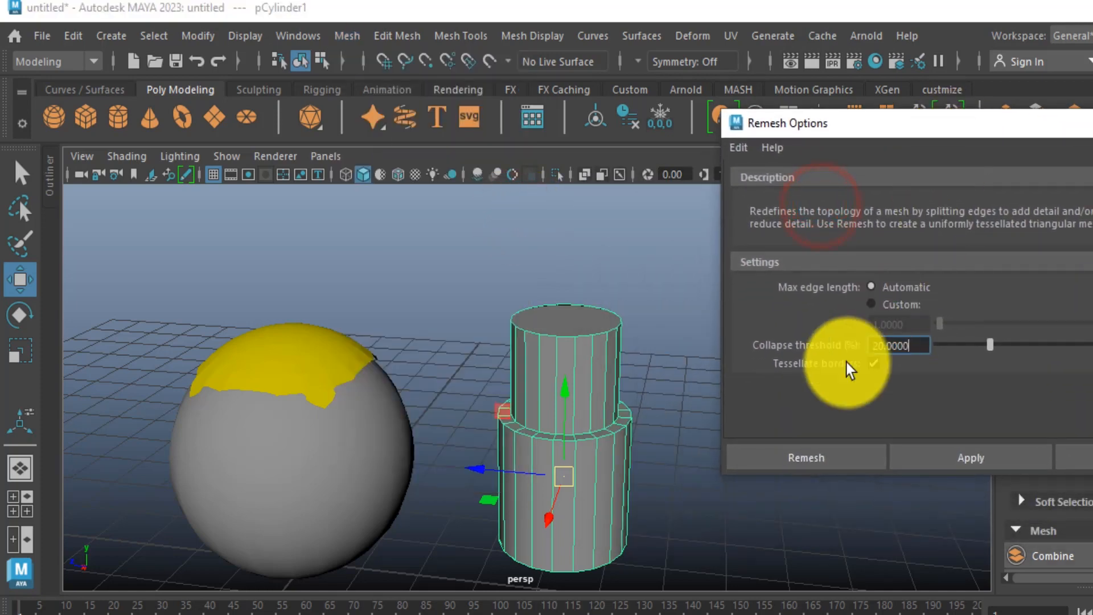
pyautogui.click(954, 453)
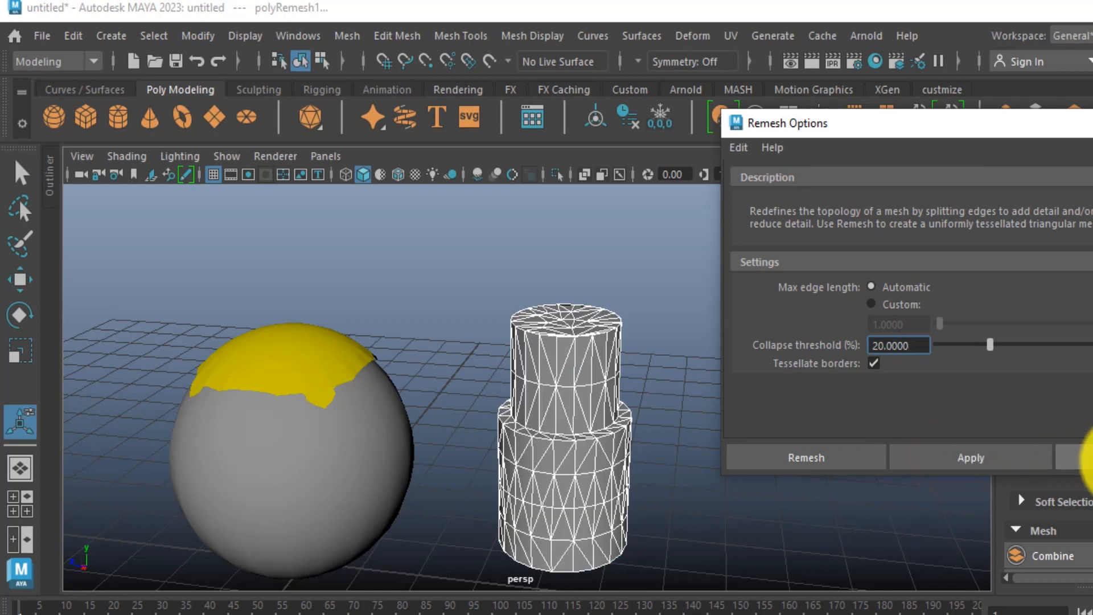
pyautogui.click(1075, 457)
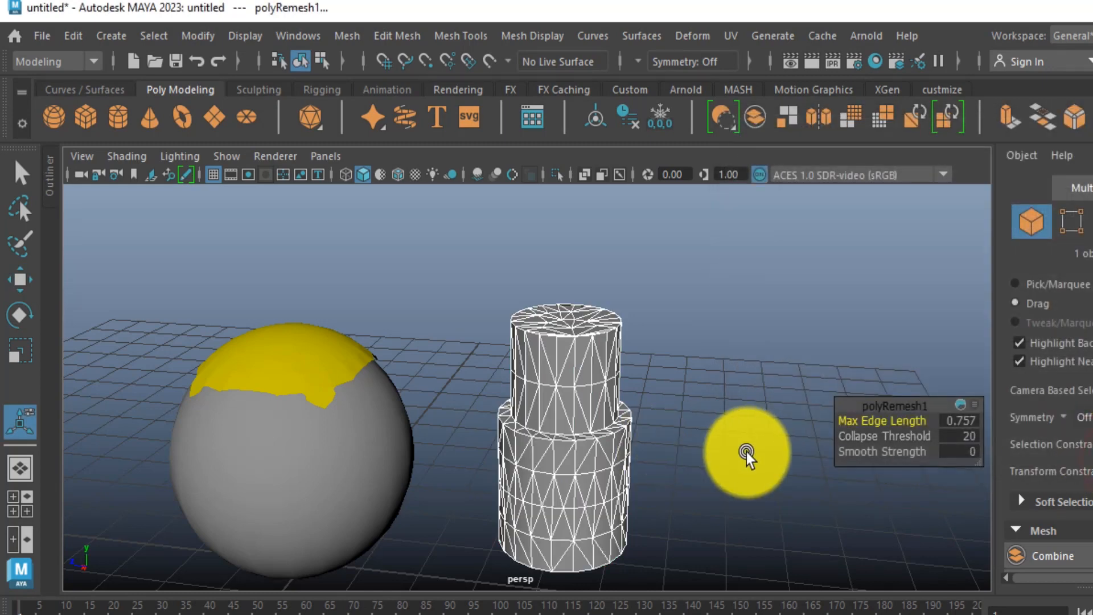
# Undo the Remesh and reselect the stepped cylinder to examine its edges up close
pyautogui.hotkey('ctrl', 'z')
pyautogui.click(720, 462)
pyautogui.scroll(2, 614, 468)
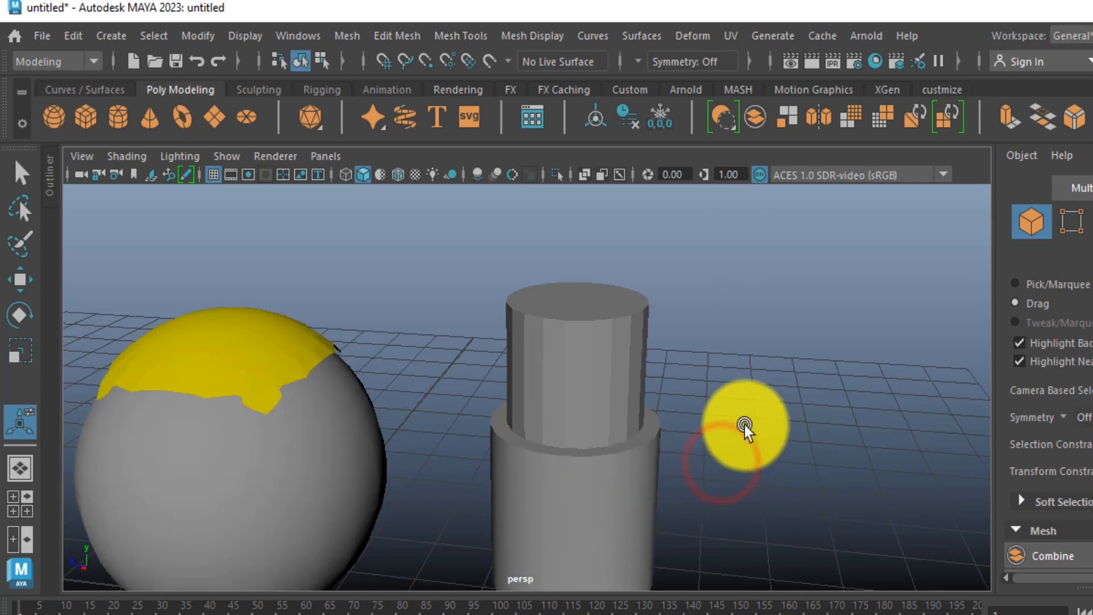
pyautogui.keyDown('alt'); pyautogui.moveTo(744, 425); pyautogui.dragTo(657, 307, button='middle'); pyautogui.keyUp('alt')
pyautogui.click(543, 443)
pyautogui.keyDown('alt'); pyautogui.moveTo(665, 263); pyautogui.dragTo(653, 329, button='middle'); pyautogui.keyUp('alt')
pyautogui.scroll(3, 515, 310)
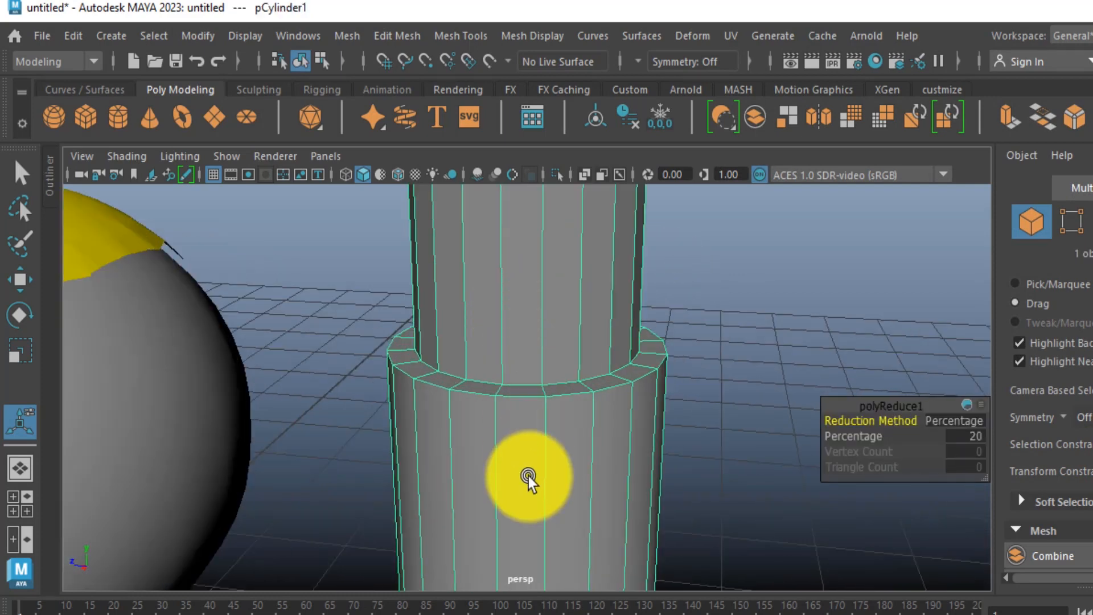
pyautogui.scroll(-3, 485, 378)
pyautogui.click(510, 442)
pyautogui.scroll(2, 513, 446)
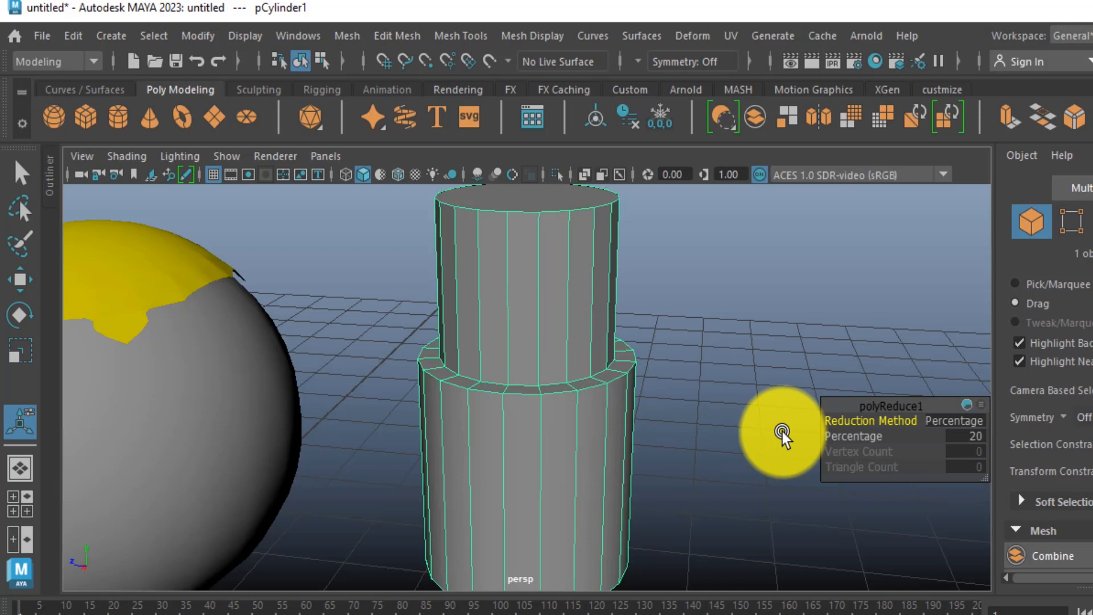
# Apply Remesh directly to the selected stepped cylinder with the current settings
pyautogui.press('w')
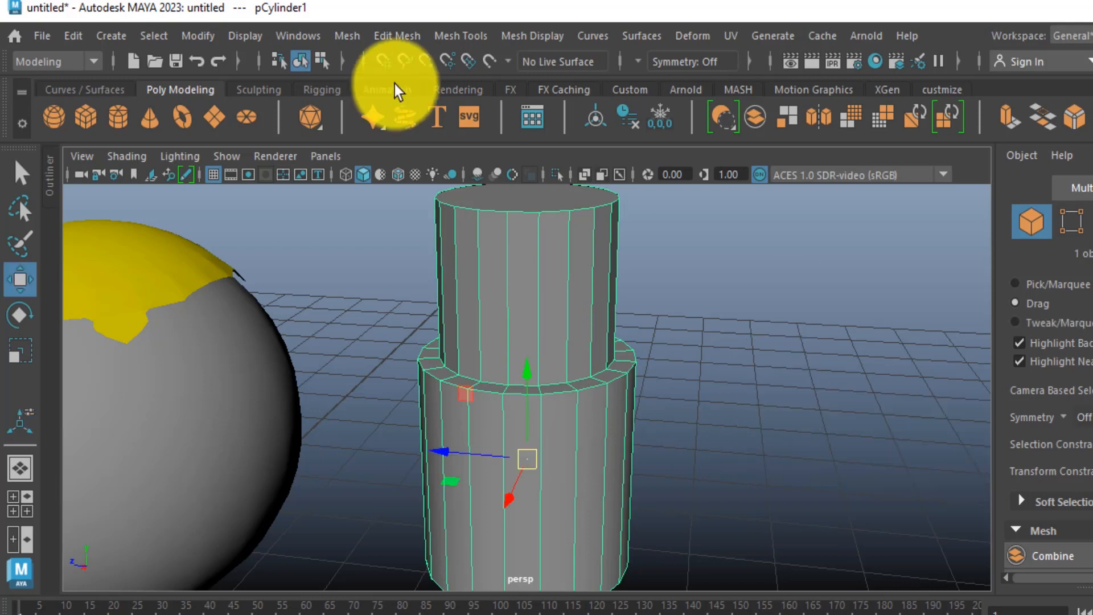
pyautogui.click(345, 35)
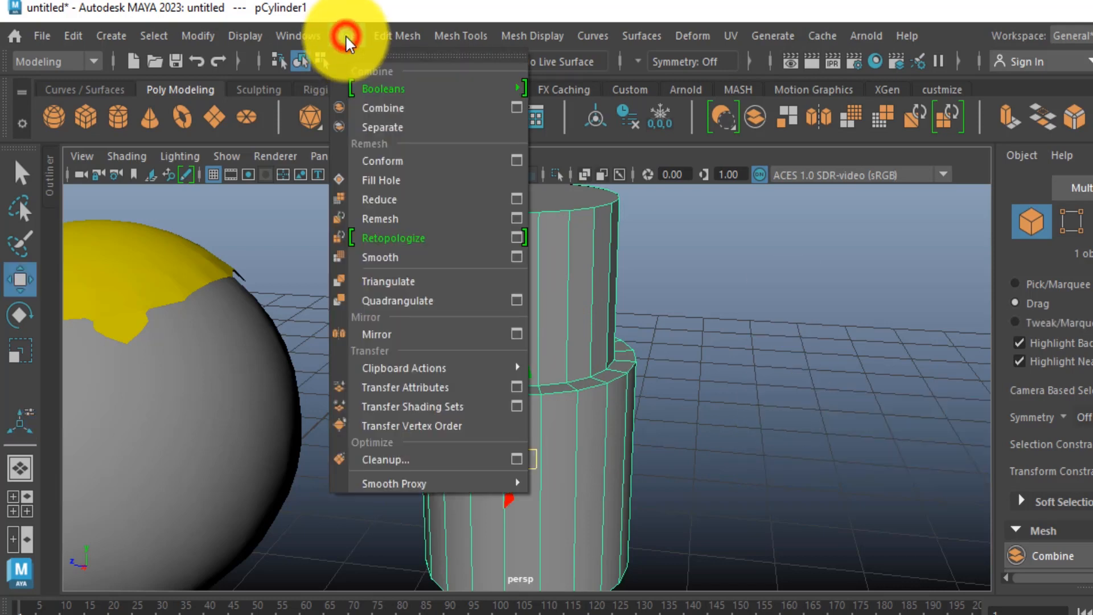
pyautogui.click(385, 220)
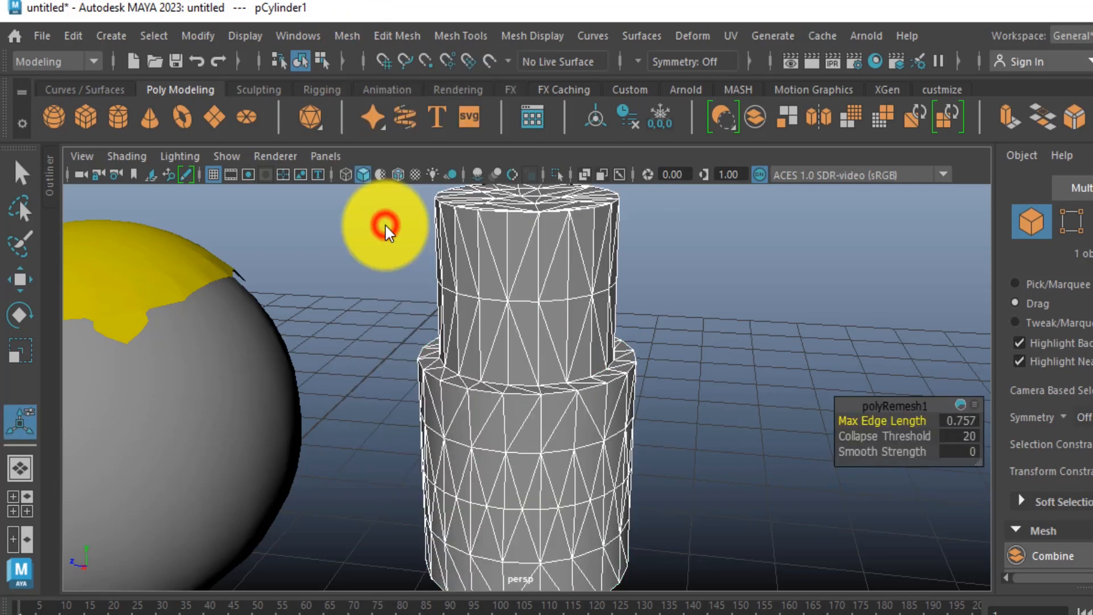
# Switch to face selection and pick individual triangles on both tiers of the remeshed cylinder to inspect them
pyautogui.moveTo(515, 234); pyautogui.dragTo(517, 215, button='right')
pyautogui.click(518, 237)
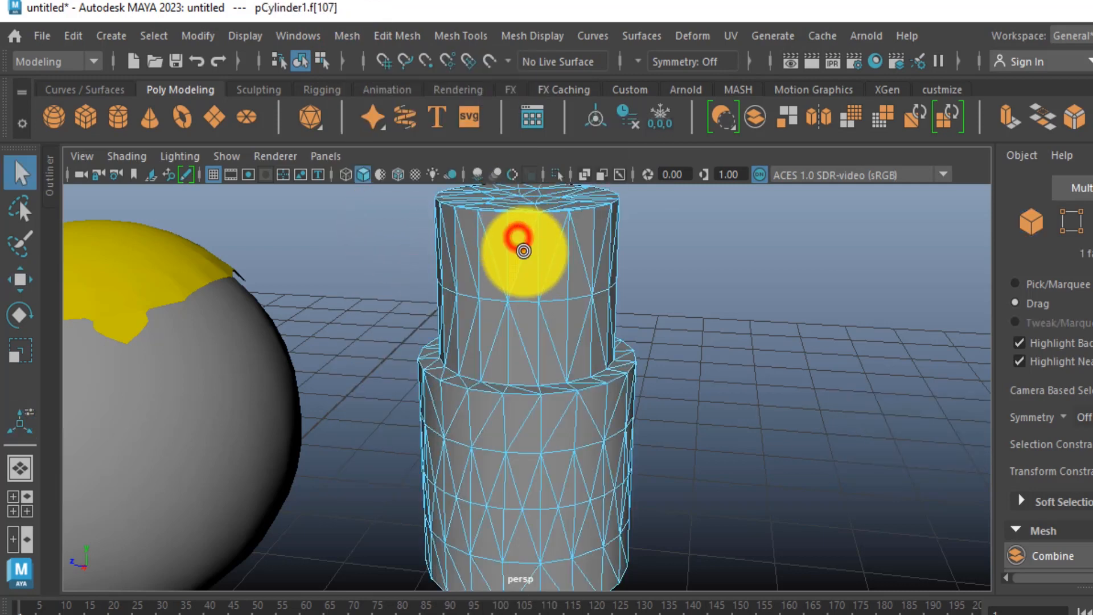
pyautogui.click(532, 280)
pyautogui.click(524, 327)
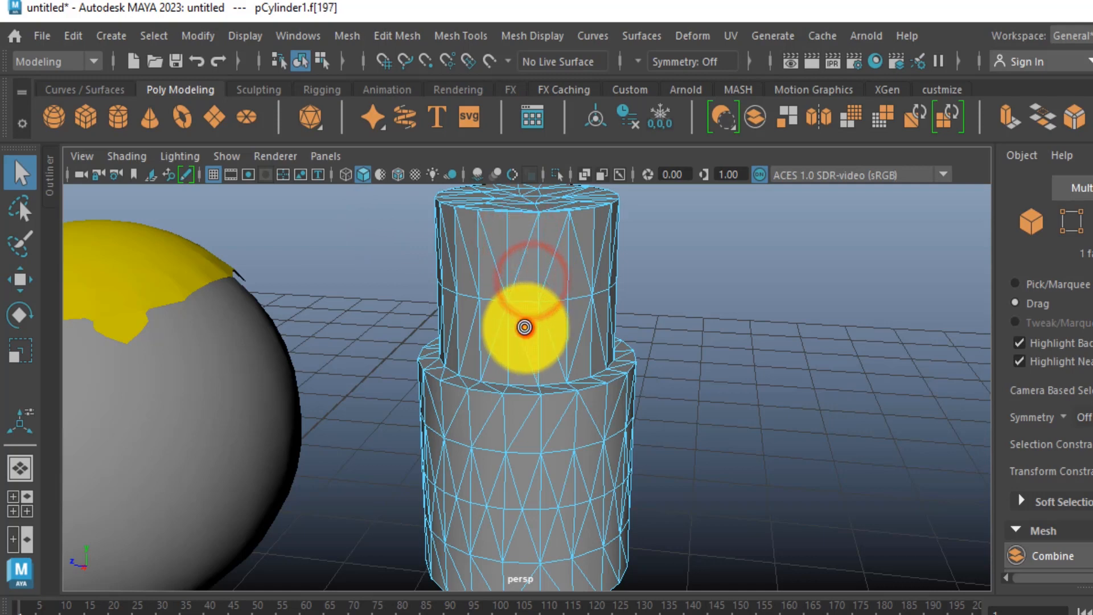
pyautogui.click(513, 367)
pyautogui.click(529, 322)
pyautogui.click(531, 274)
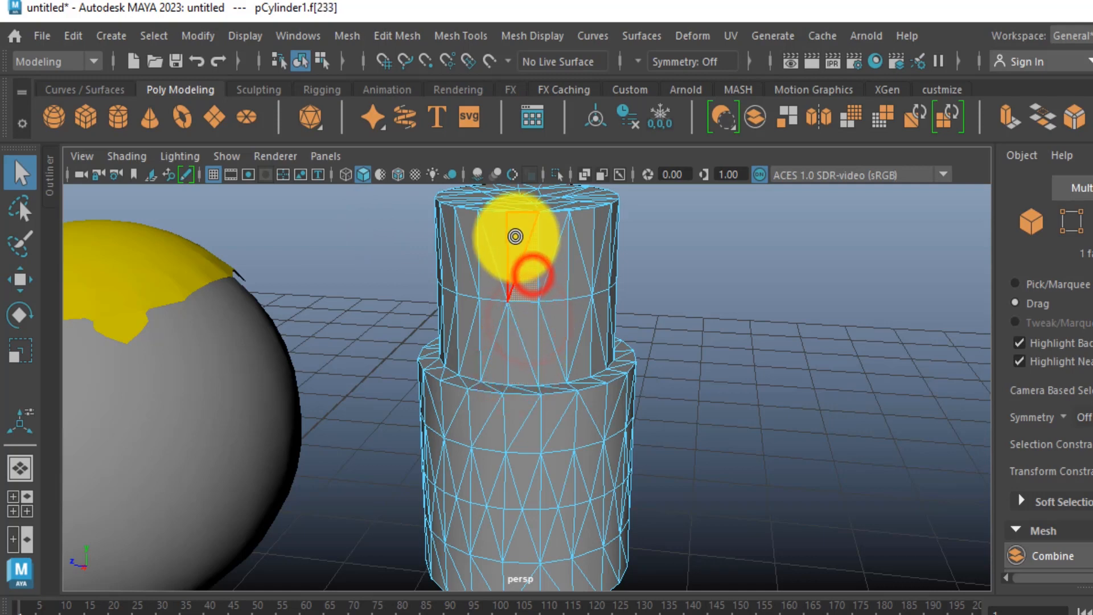
pyautogui.click(514, 233)
pyautogui.click(499, 234)
pyautogui.click(512, 467)
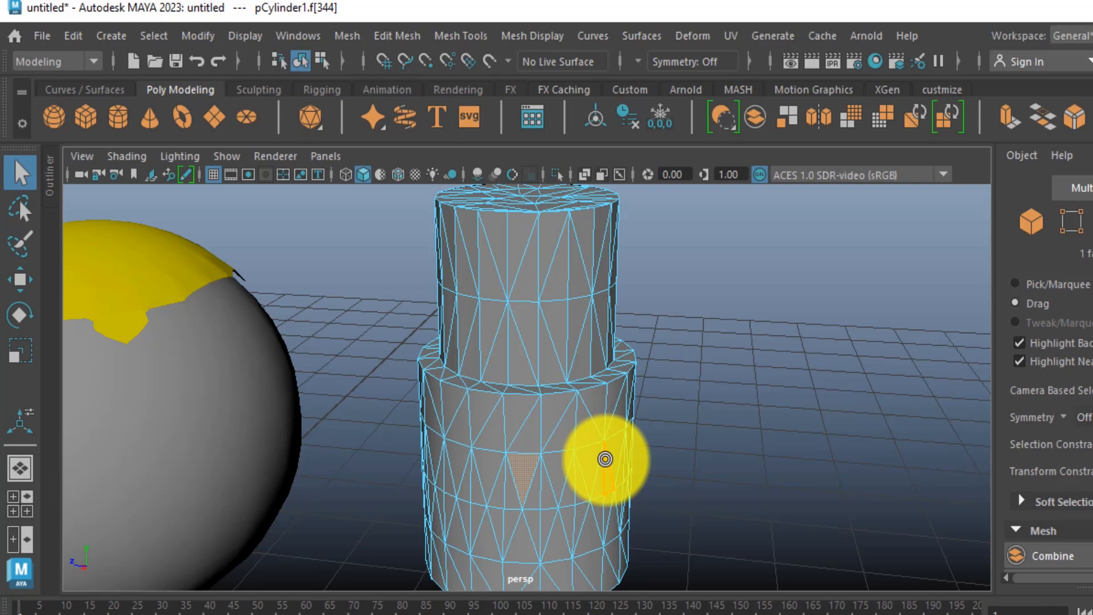
# Return to object mode with the whole remeshed cylinder selected
pyautogui.press('w')
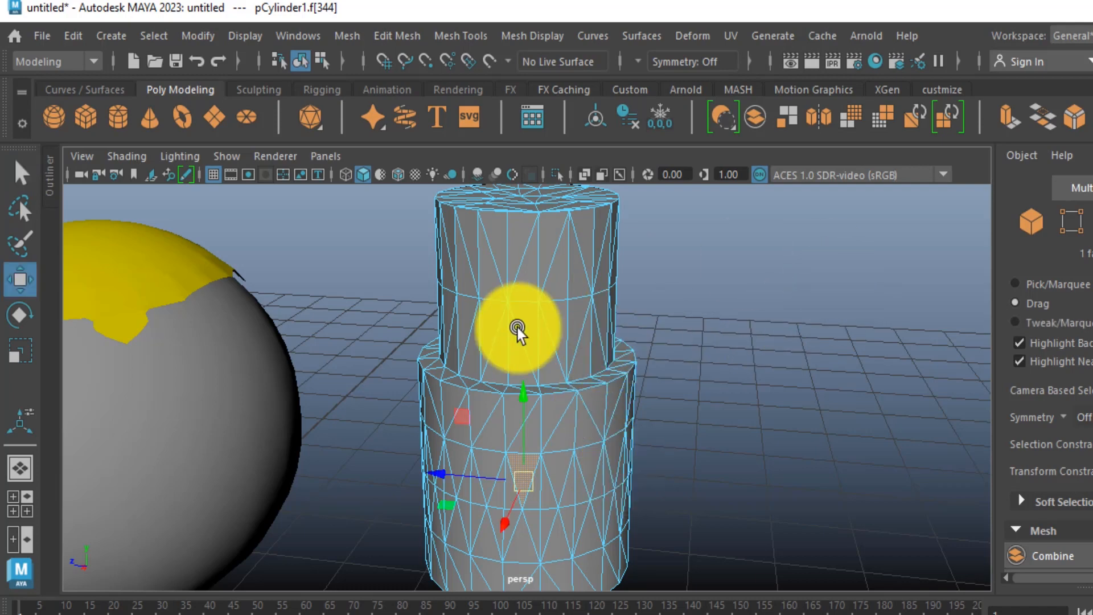
pyautogui.rightClick(517, 333)
pyautogui.click(586, 123)
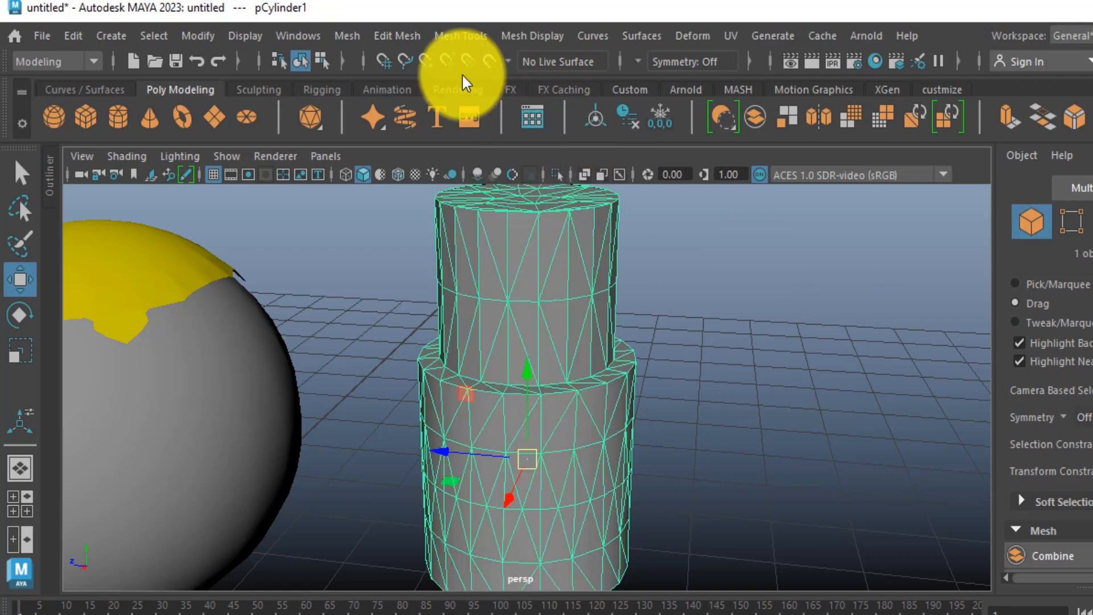
pyautogui.click(345, 35)
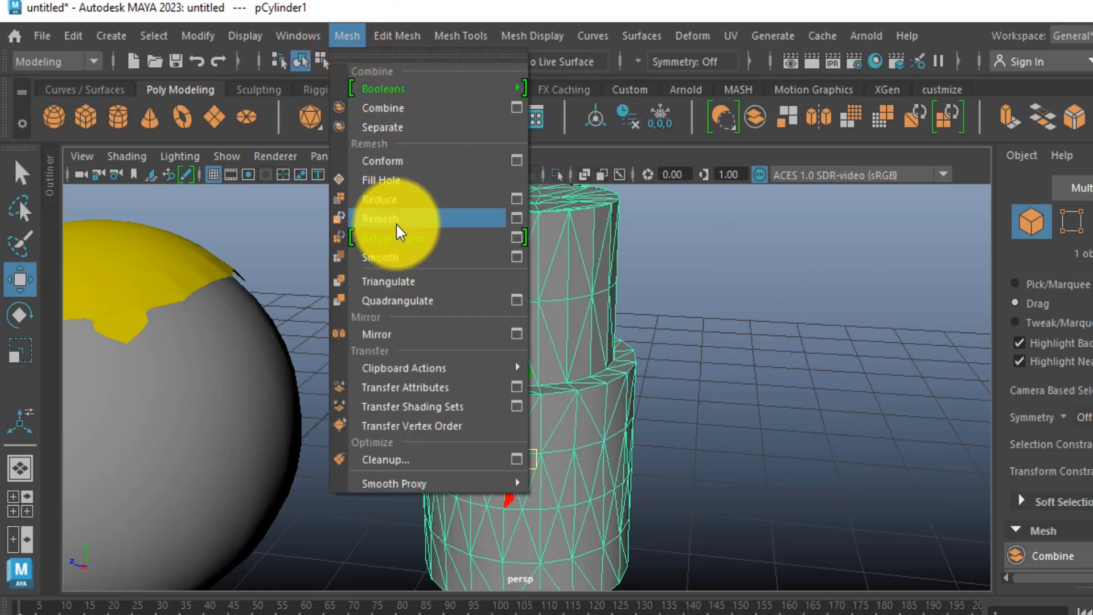
pyautogui.click(789, 326)
# Undo the face selections and the Remesh on the stepped cylinder
pyautogui.hotkey('ctrl', 'z')
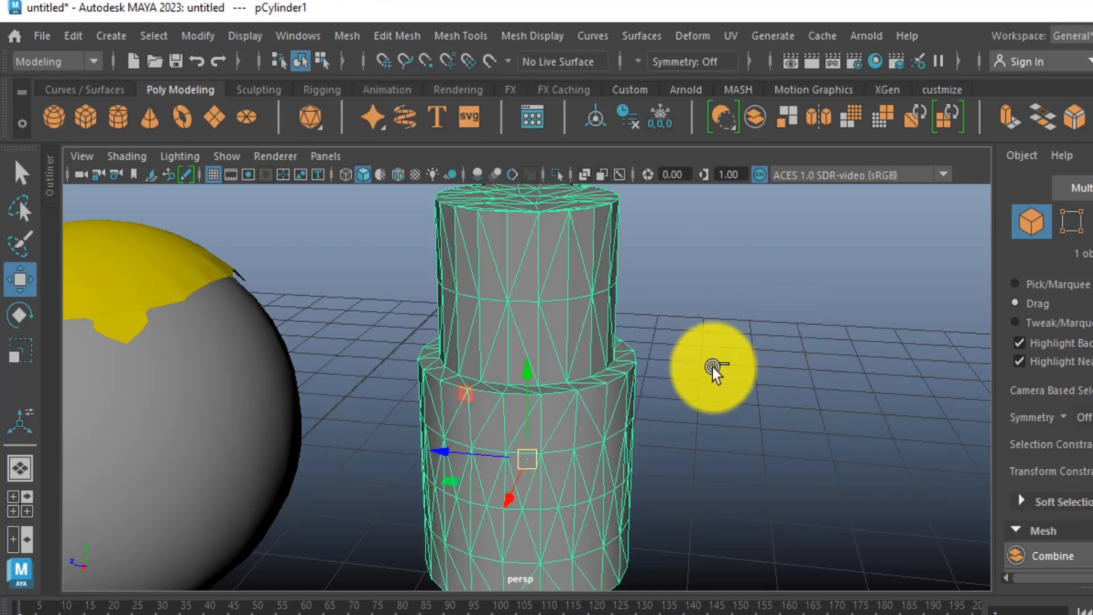
pyautogui.hotkey('ctrl', 'z')
pyautogui.hotkey('ctrl', 'z')
pyautogui.hotkey('ctrl', 'z')
pyautogui.hotkey('ctrl', 'z')
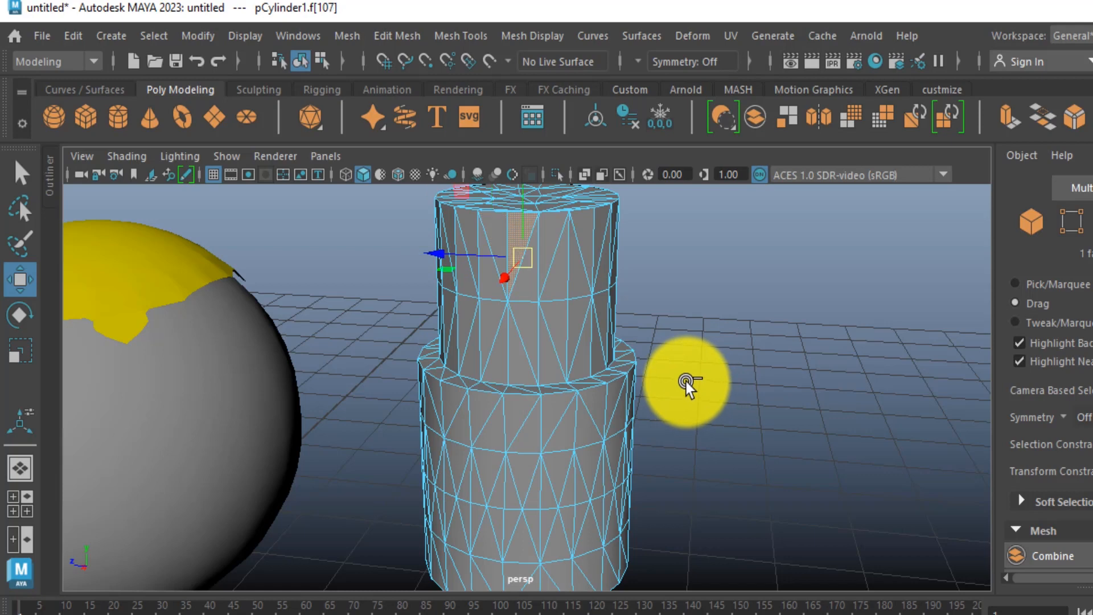
pyautogui.hotkey('ctrl', 'z')
pyautogui.hotkey('ctrl', 'z')
pyautogui.hotkey('ctrl', 'z')
pyautogui.hotkey('ctrl', 'z')
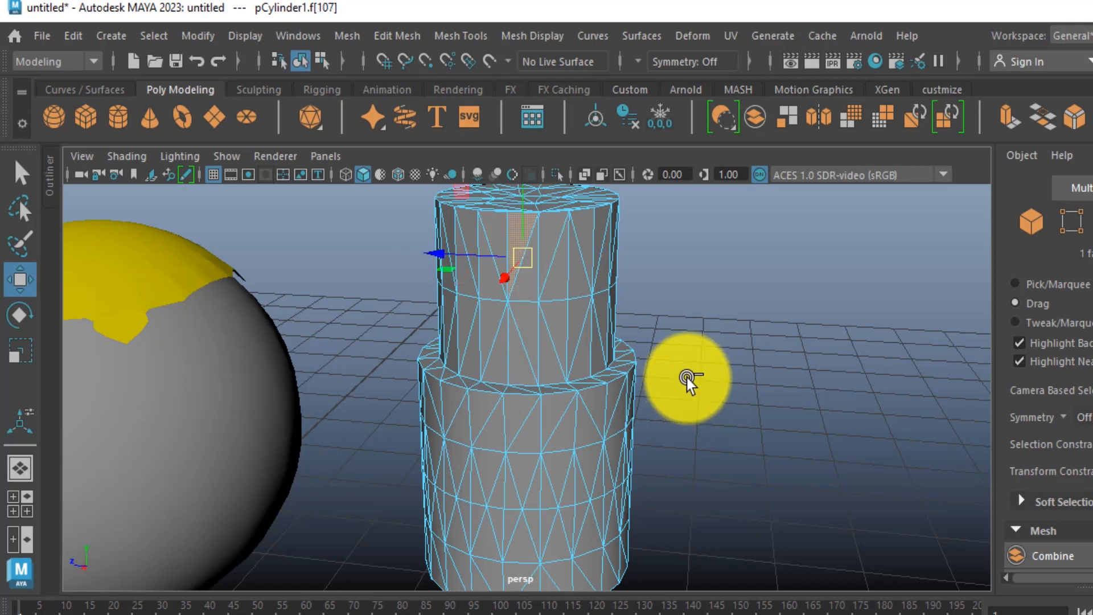
pyautogui.hotkey('ctrl', 'z')
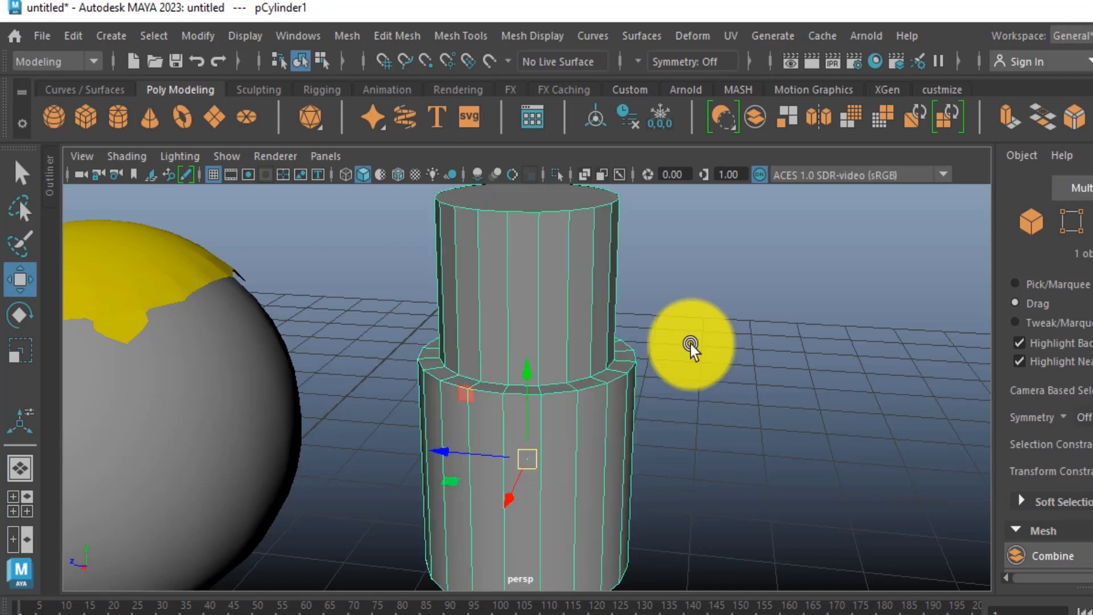
# Apply Retopologize to the stepped cylinder and deselect it to view the shaded surface
pyautogui.click(357, 39)
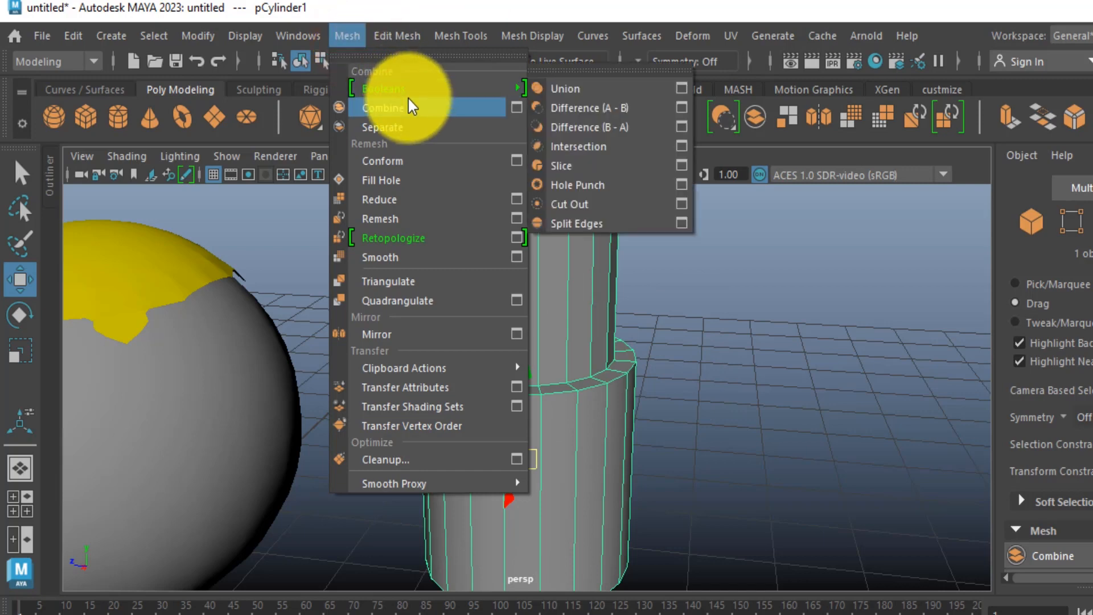
pyautogui.click(428, 237)
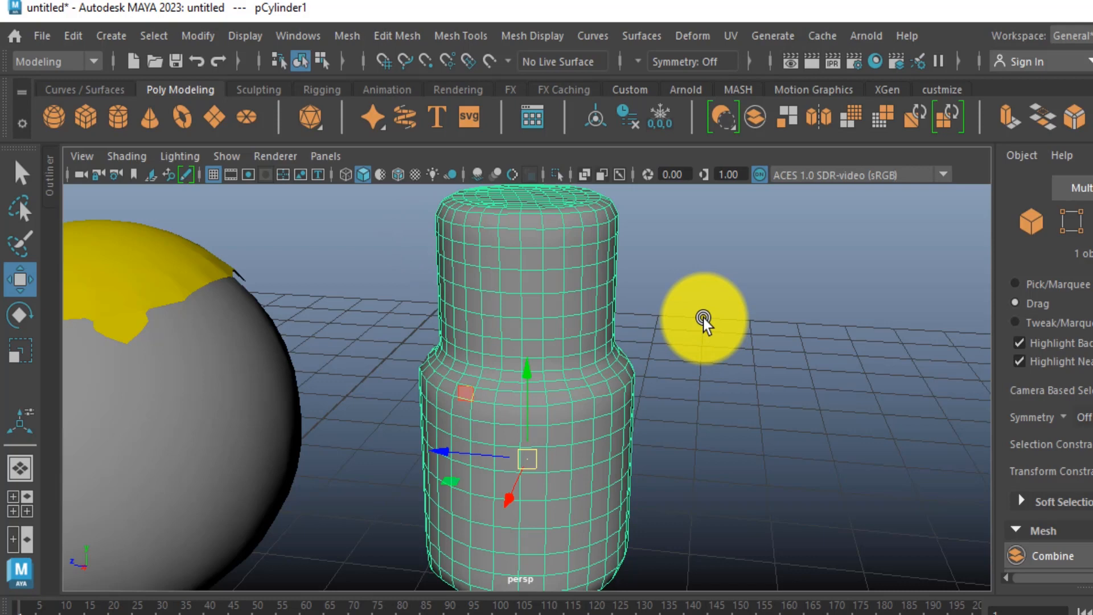
pyautogui.click(801, 426)
pyautogui.scroll(-3, 626, 457)
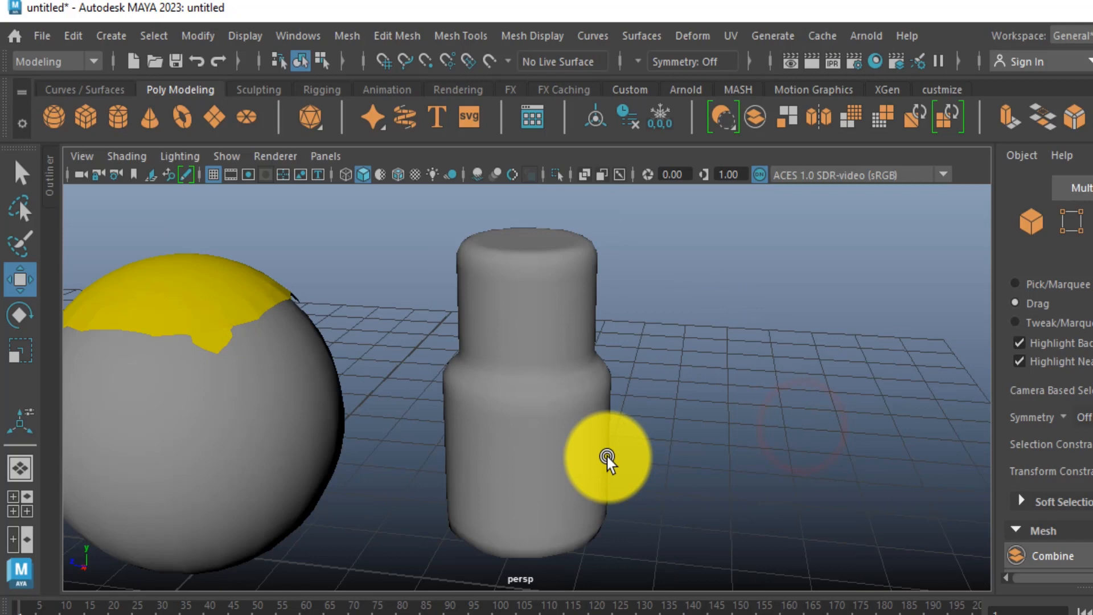
# Reselect the cylinder and undo the Retopologize
pyautogui.click(592, 423)
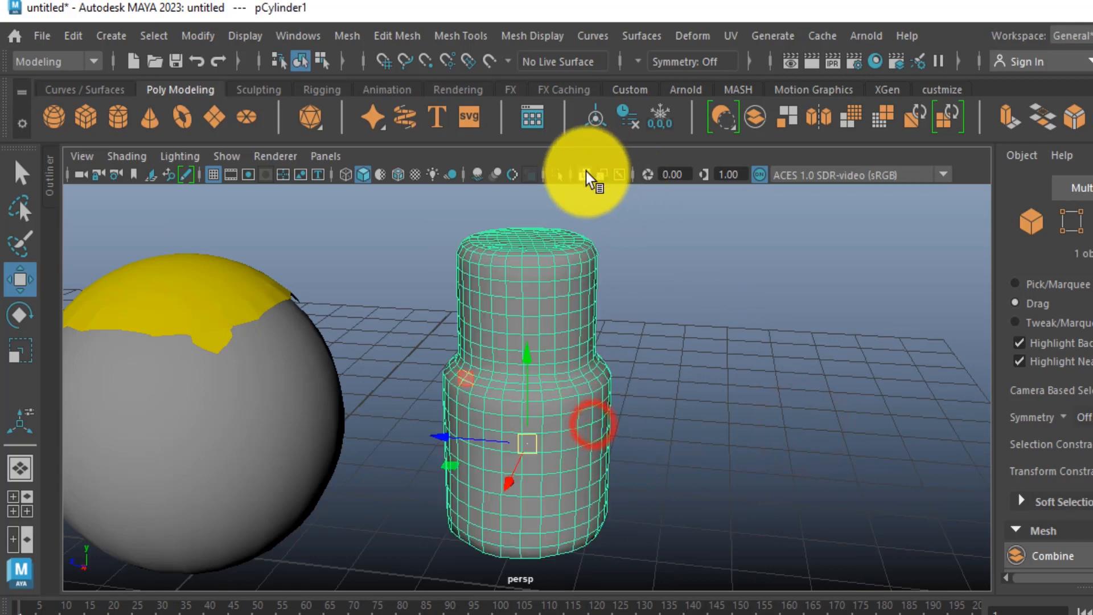
pyautogui.click(348, 35)
pyautogui.click(801, 363)
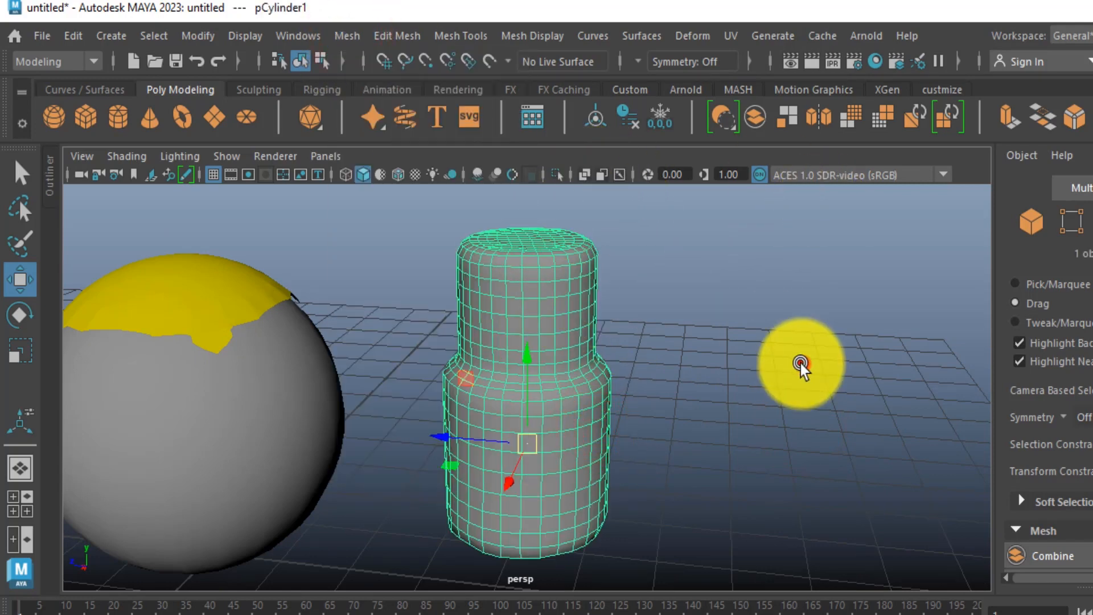
pyautogui.hotkey('ctrl', 'z')
pyautogui.hotkey('ctrl', 'z')
pyautogui.hotkey('ctrl', 'z')
pyautogui.hotkey('ctrl', 'z')
pyautogui.hotkey('ctrl', 'z')
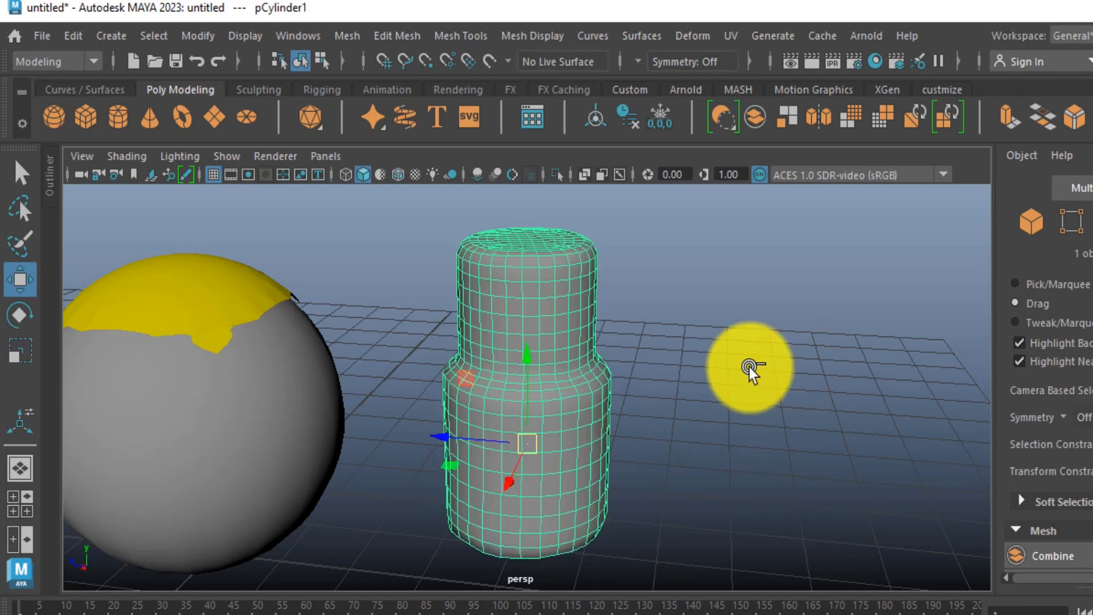
# Remesh the restored stepped cylinder into triangles using the current Remesh settings
pyautogui.click(567, 329)
pyautogui.click(344, 35)
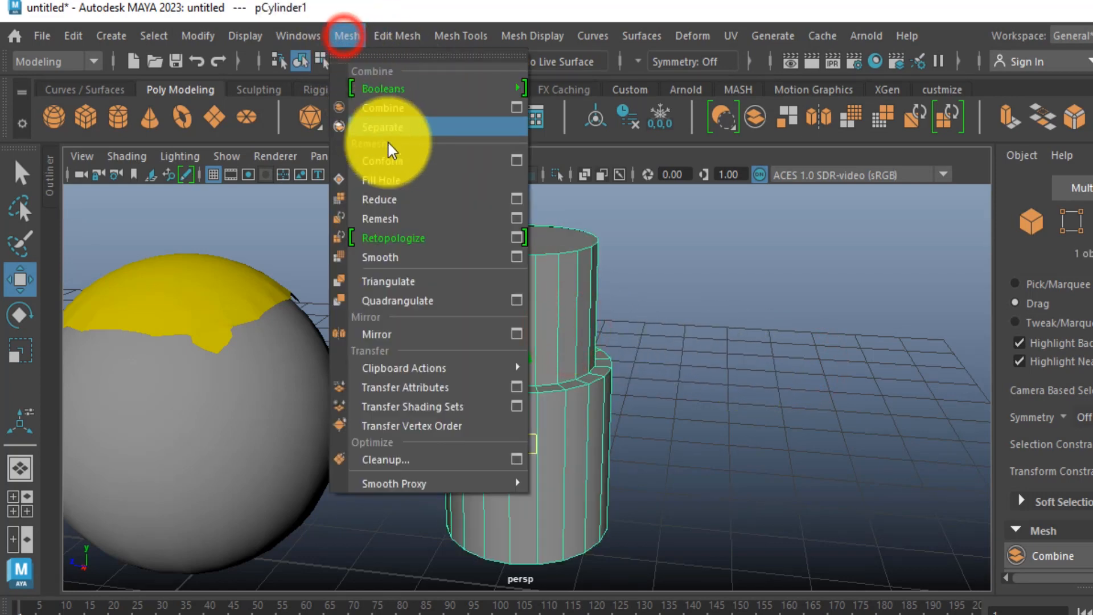
pyautogui.click(393, 219)
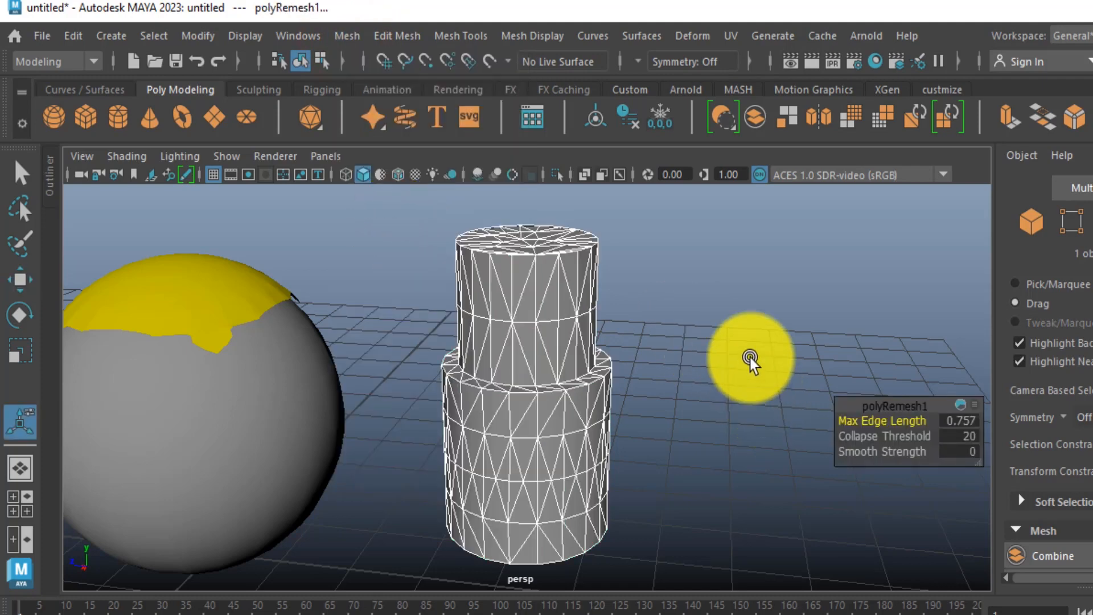
# Try Retopologize on the remeshed stepped cylinder and return to the triangulated mesh
pyautogui.press('w')
pyautogui.click(348, 36)
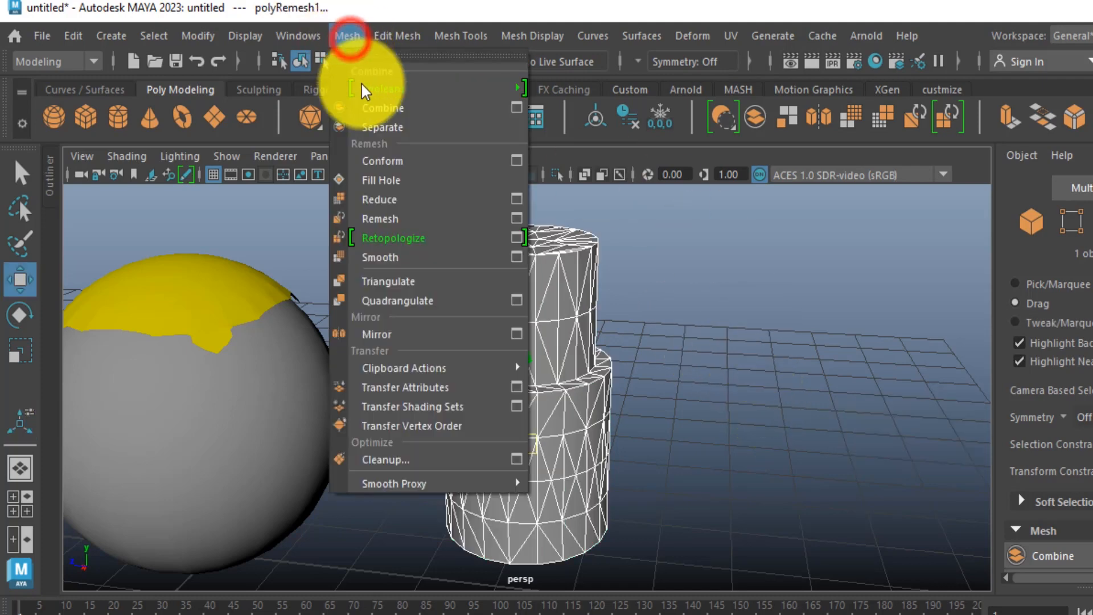
pyautogui.click(401, 244)
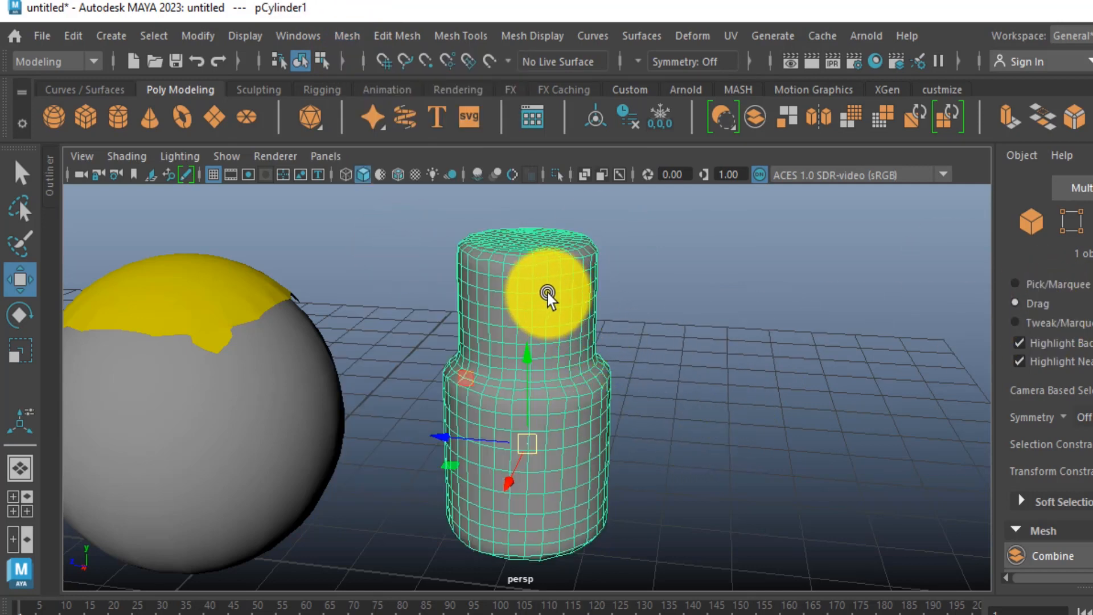
pyautogui.scroll(2, 548, 293)
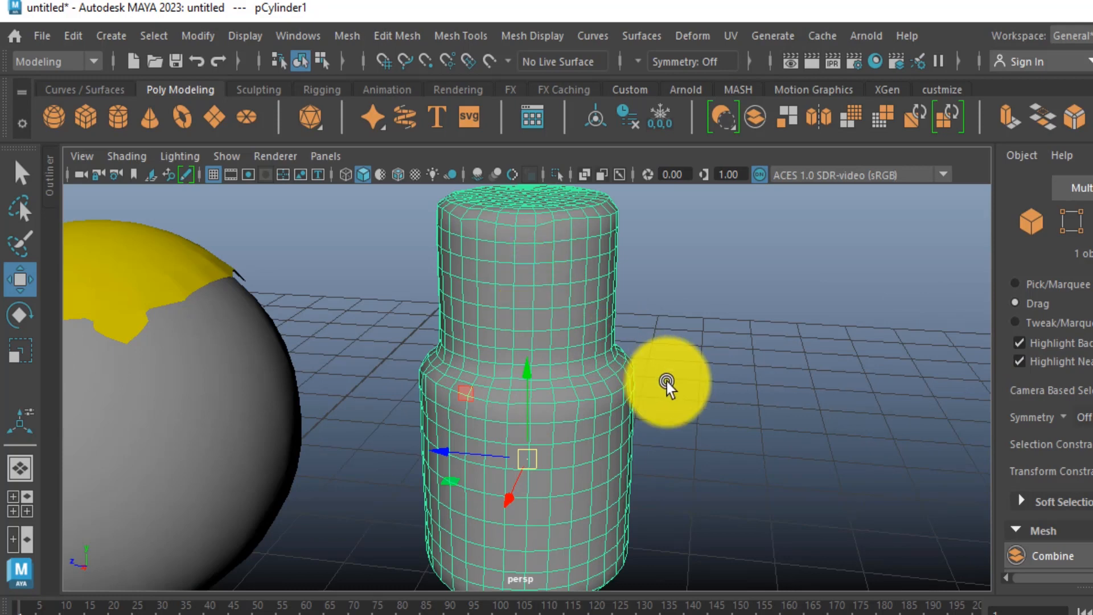
pyautogui.click(362, 35)
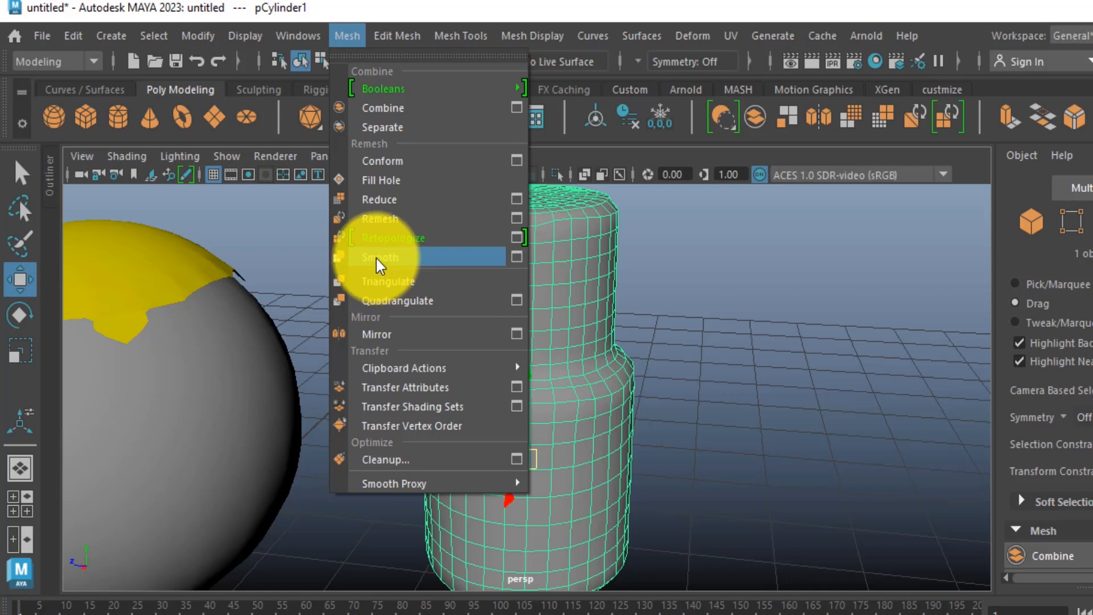
pyautogui.click(380, 219)
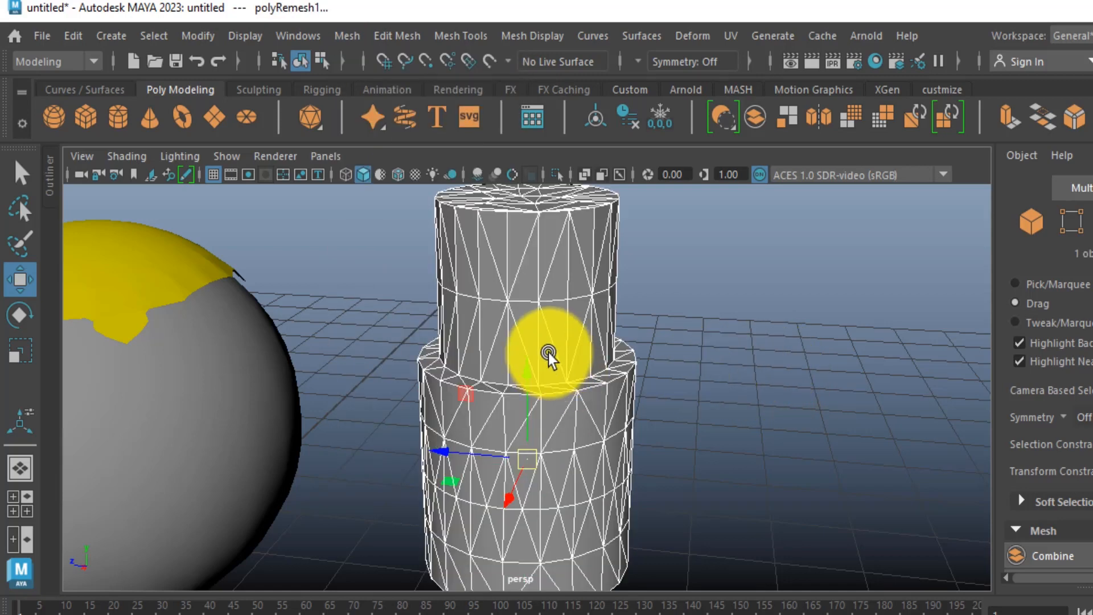
# Smooth the triangulated stepped cylinder, view the shaded result deselected, and reselect it
pyautogui.click(345, 34)
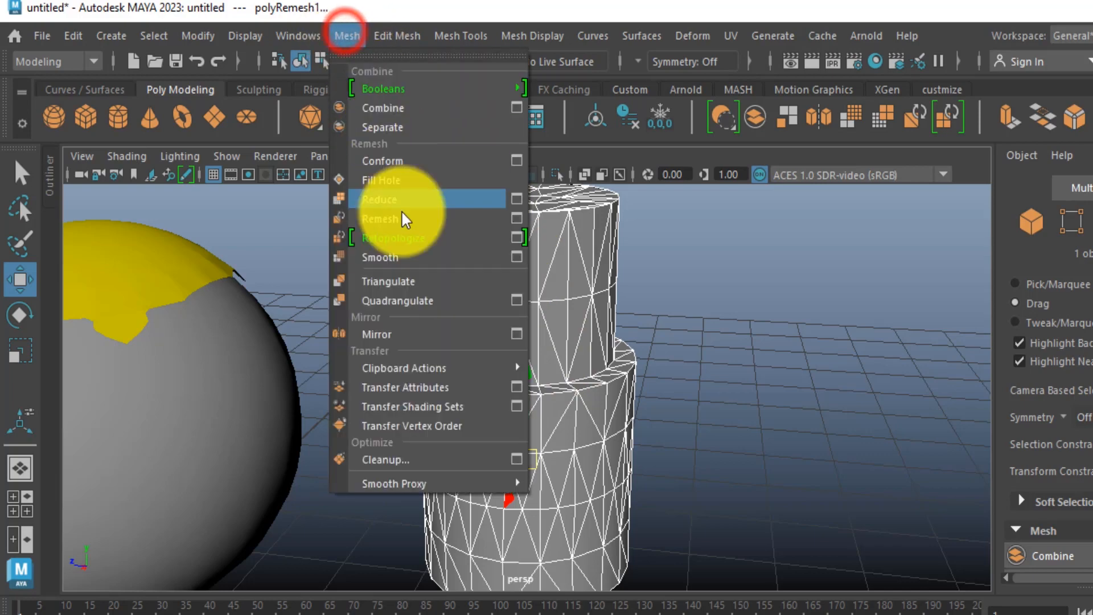
pyautogui.click(389, 261)
pyautogui.click(710, 397)
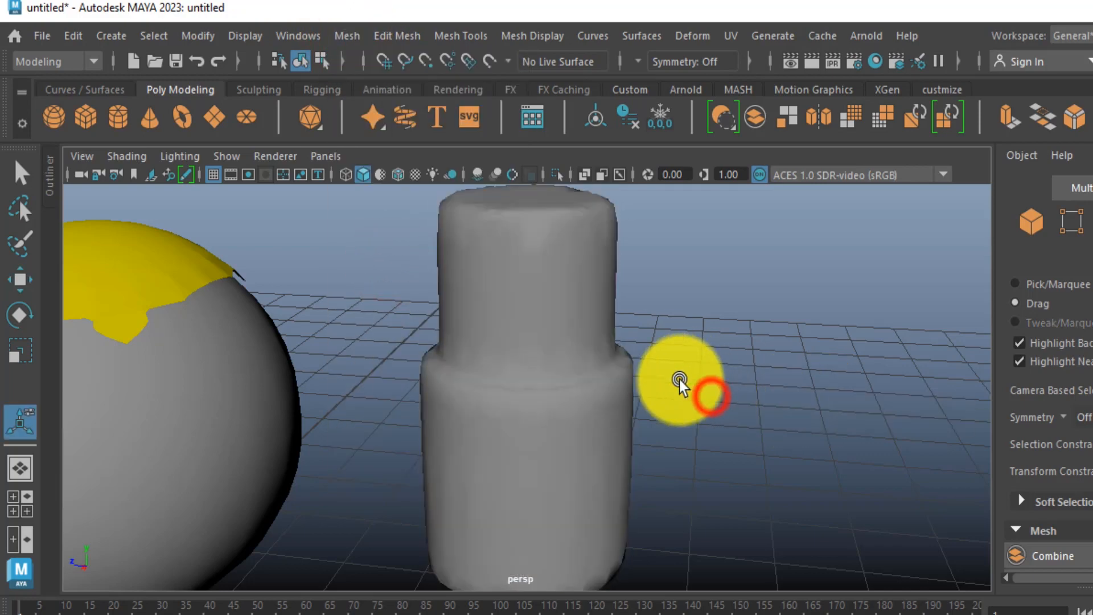
pyautogui.moveTo(692, 396)
pyautogui.keyDown('alt'); pyautogui.mouseDown()
pyautogui.moveTo(696, 416)
pyautogui.moveTo(690, 390)
pyautogui.mouseUp(); pyautogui.keyUp('alt')
pyautogui.click(587, 384)
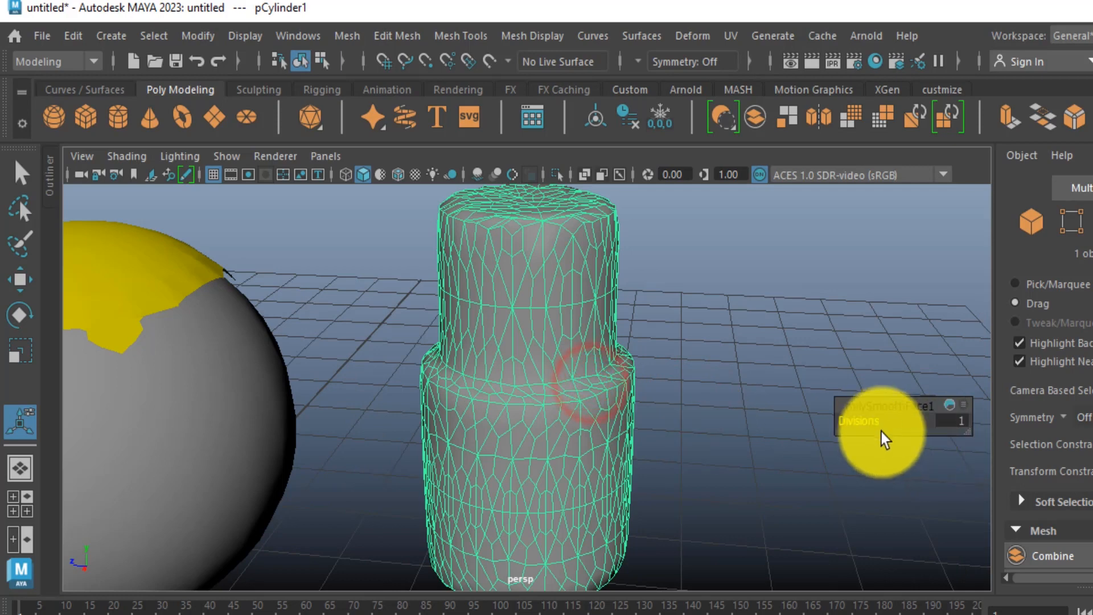
# Raise the Smooth divisions on the stepped cylinder to 3 and inspect the denser wireframe
pyautogui.moveTo(866, 420); pyautogui.dragTo(886, 420)
pyautogui.click(765, 391)
pyautogui.keyDown('alt'); pyautogui.moveTo(643, 404); pyautogui.dragTo(678, 383); pyautogui.keyUp('alt')
pyautogui.click(589, 439)
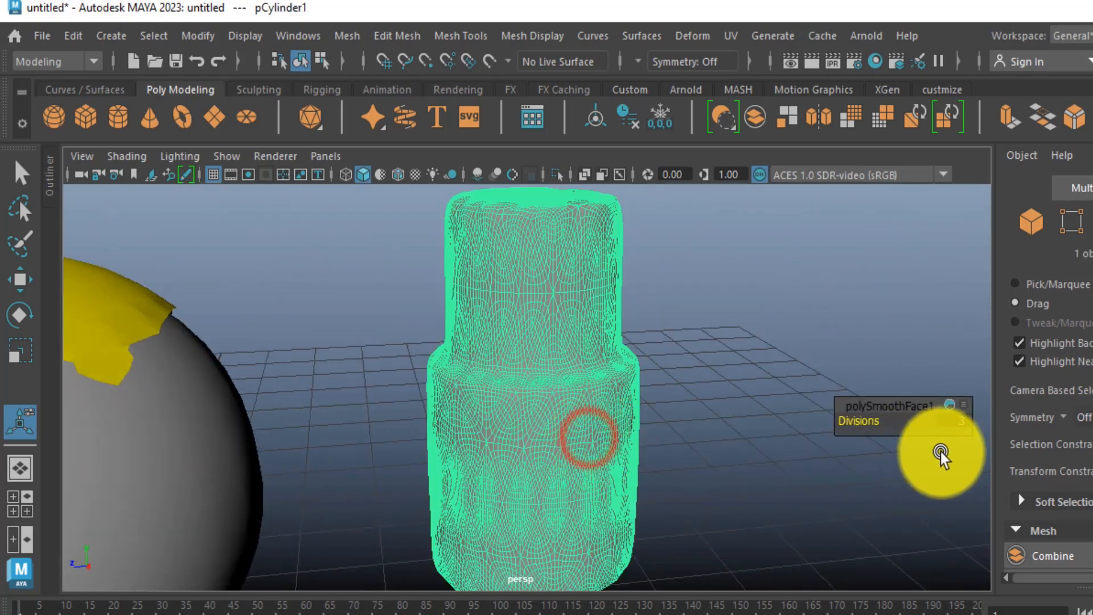
pyautogui.scroll(2, 557, 306)
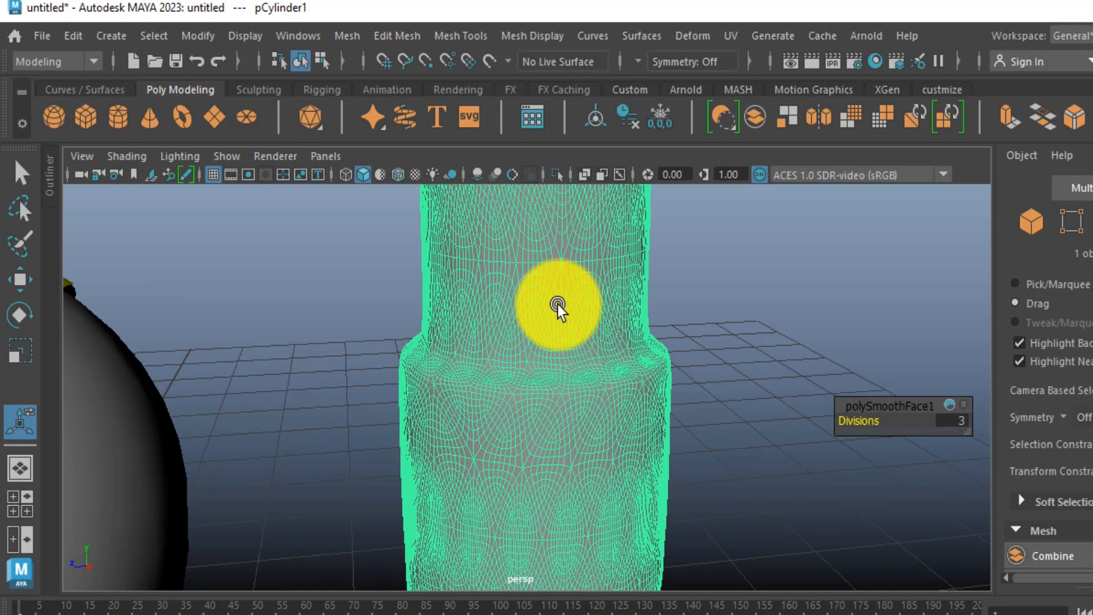
# Set the Smooth divisions on the stepped cylinder to 1 and deselect it
pyautogui.click(955, 422)
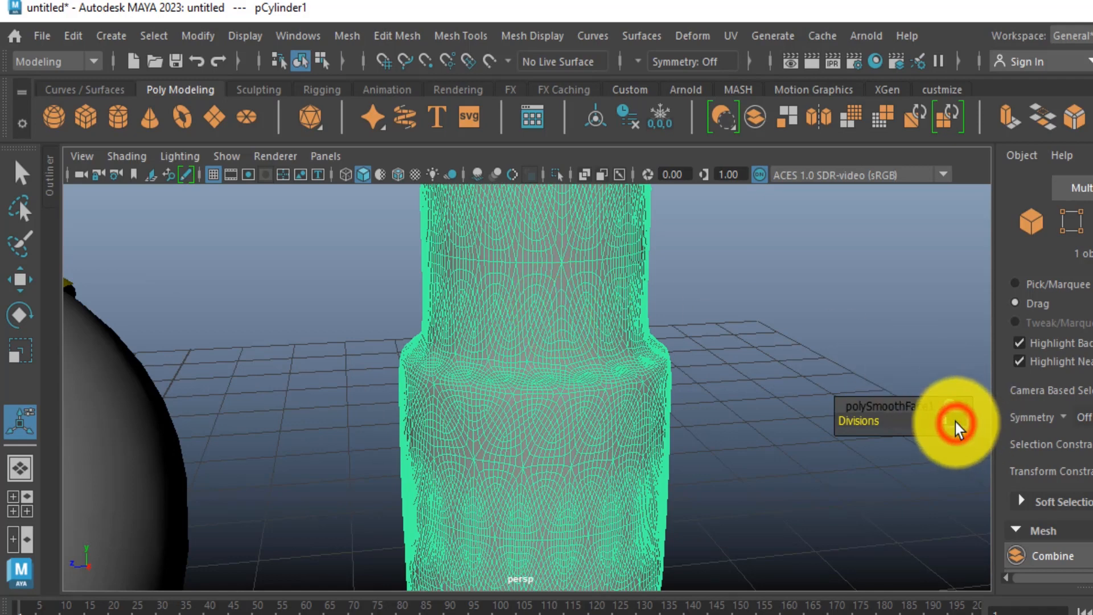
pyautogui.write('1')
pyautogui.press('Return')
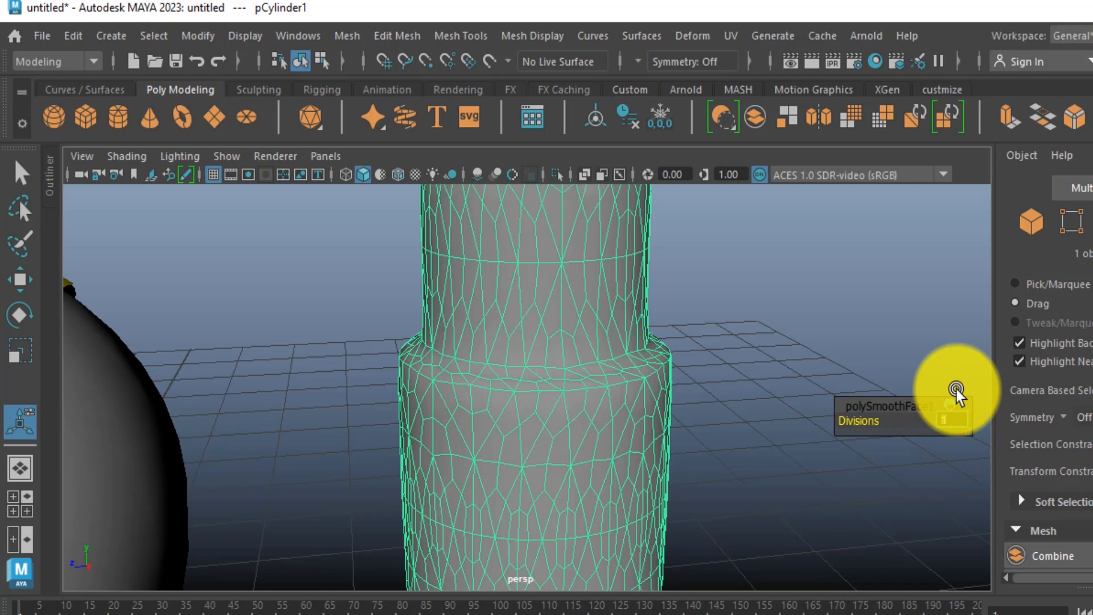
pyautogui.scroll(-2, 639, 376)
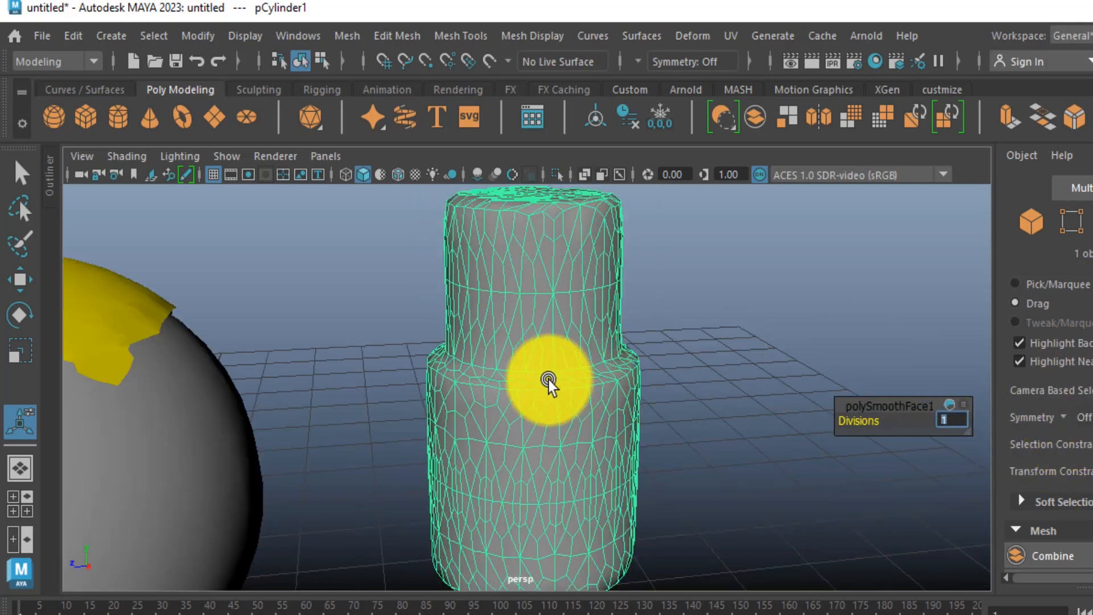
pyautogui.click(947, 419)
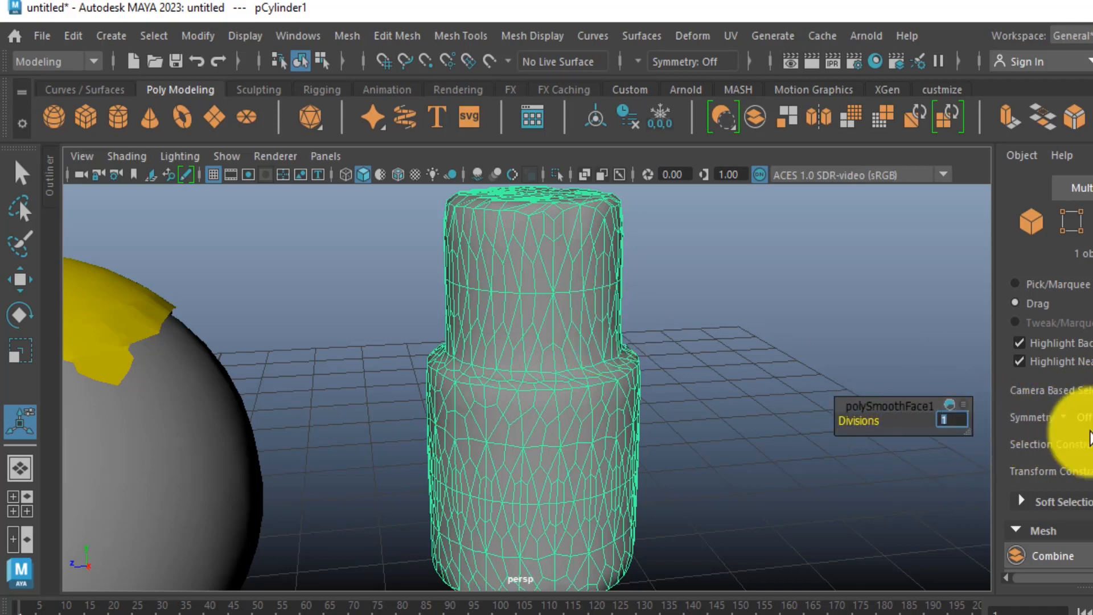
pyautogui.click(778, 404)
pyautogui.press('w')
pyautogui.click(345, 40)
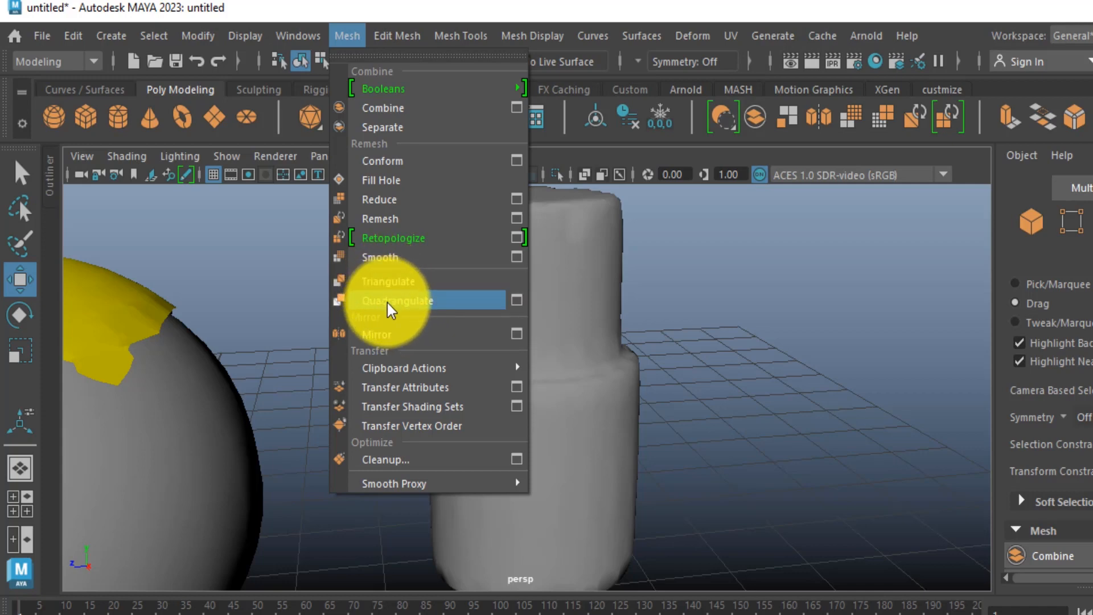
pyautogui.click(727, 347)
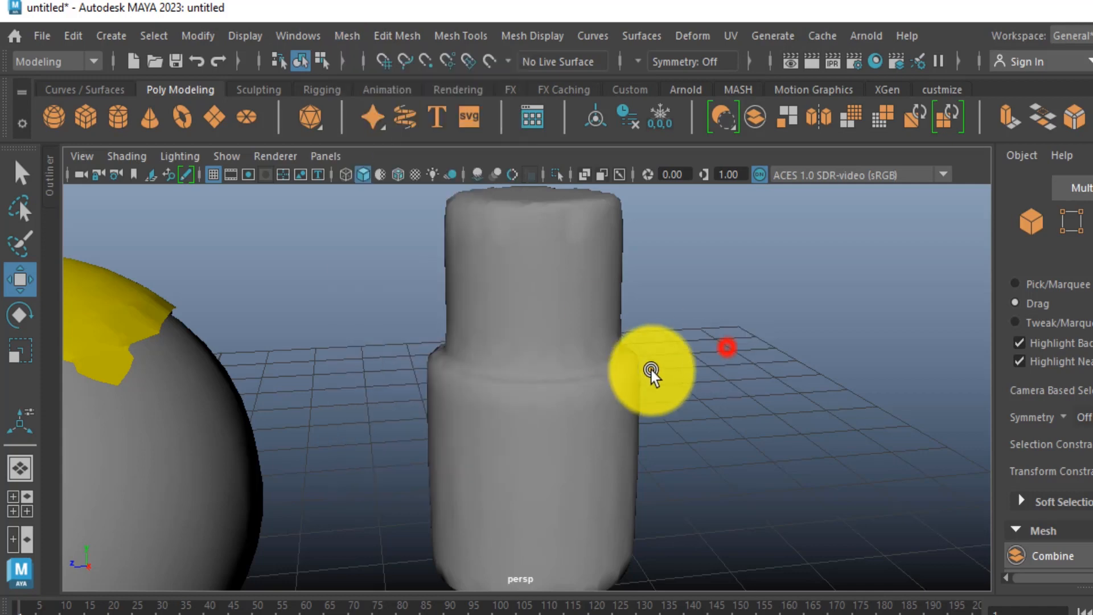
# Select the smoothed stepped cylinder and mirror it across the world X axis with the current Mirror settings
pyautogui.scroll(-5, 619, 378)
pyautogui.click(528, 381)
pyautogui.keyDown('alt'); pyautogui.moveTo(528, 381); pyautogui.dragTo(524, 438); pyautogui.keyUp('alt')
pyautogui.keyDown('alt'); pyautogui.moveTo(640, 426); pyautogui.dragTo(727, 404); pyautogui.keyUp('alt')
pyautogui.click(349, 36)
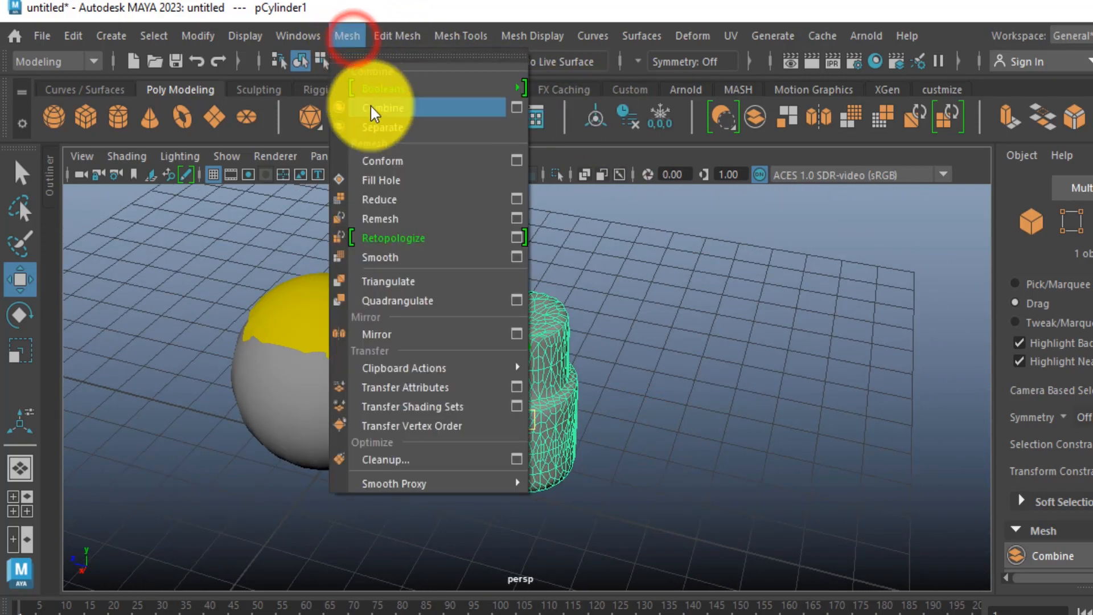
pyautogui.click(402, 340)
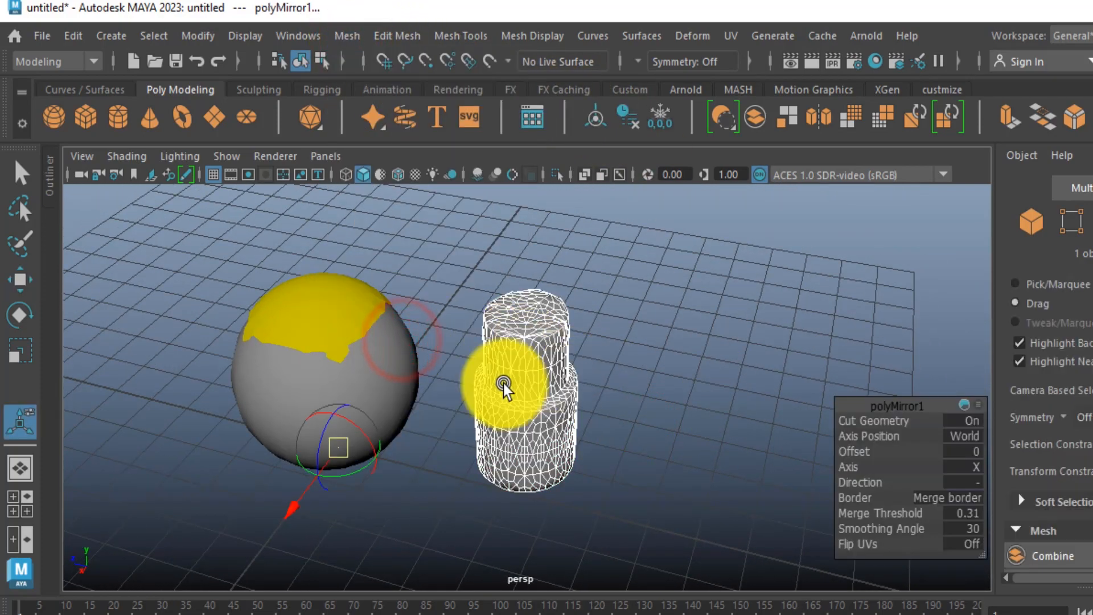
pyautogui.keyDown('alt'); pyautogui.moveTo(505, 383); pyautogui.dragTo(500, 384); pyautogui.keyUp('alt')
pyautogui.scroll(-6, 502, 384)
pyautogui.scroll(9, 502, 381)
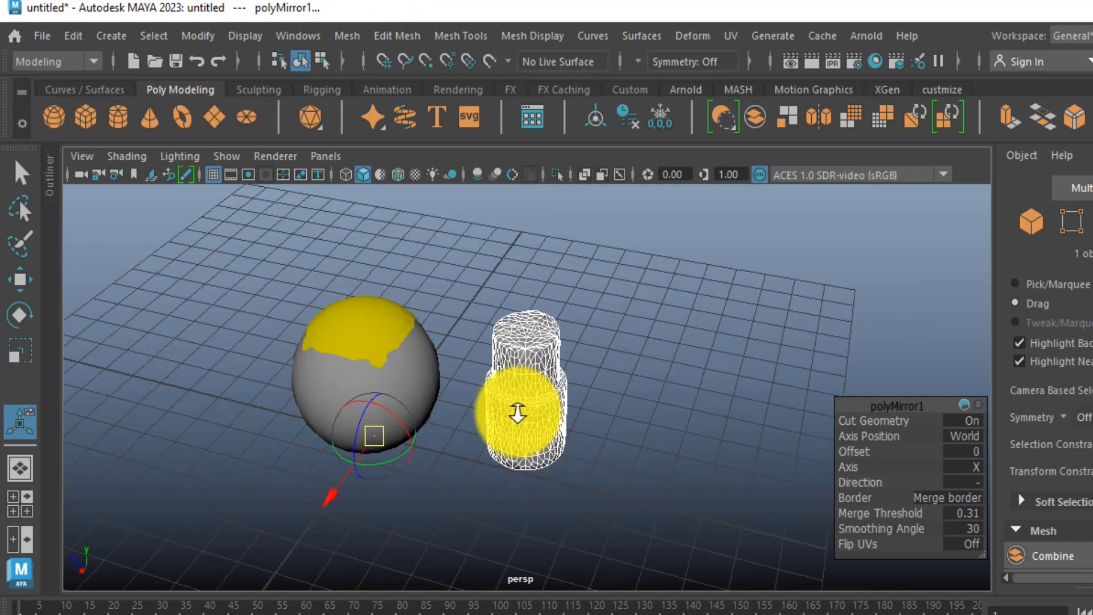
# Try moving the mirrored cylinder away from the sphere along Z and undo the move
pyautogui.press('w')
pyautogui.moveTo(453, 404); pyautogui.dragTo(548, 407)
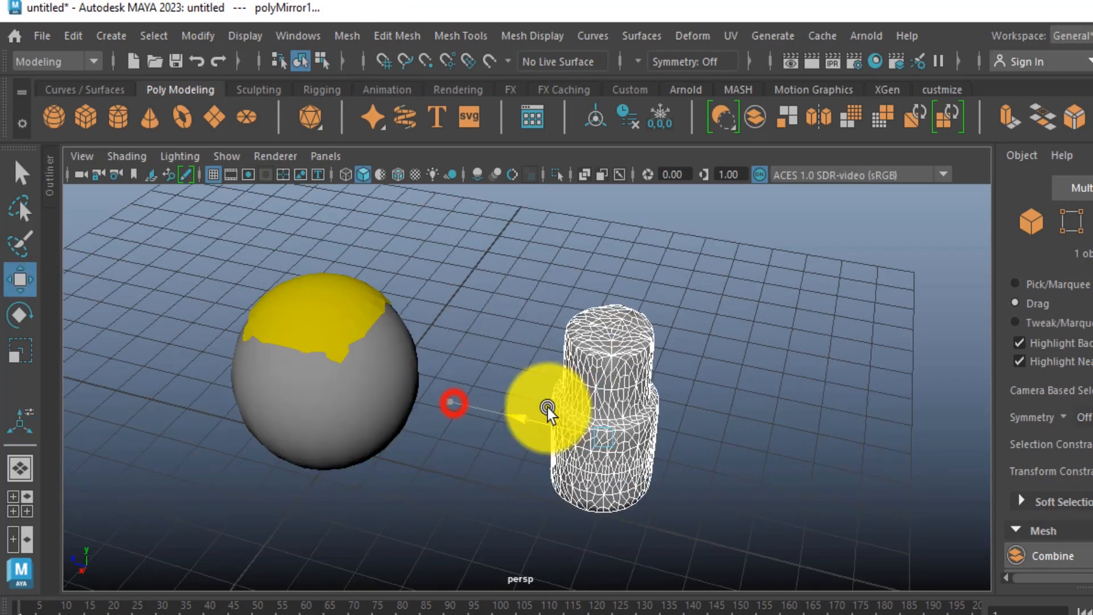
pyautogui.hotkey('ctrl', 'z')
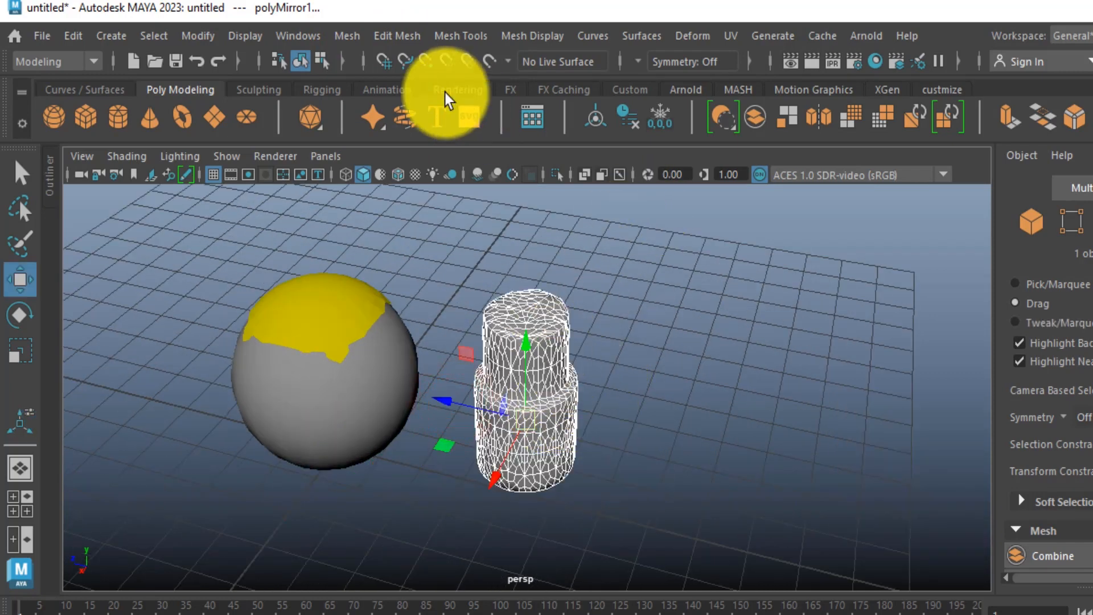
# Mirror the stepped cylinder again across the world X axis and adjust the mirror offset
pyautogui.click(347, 35)
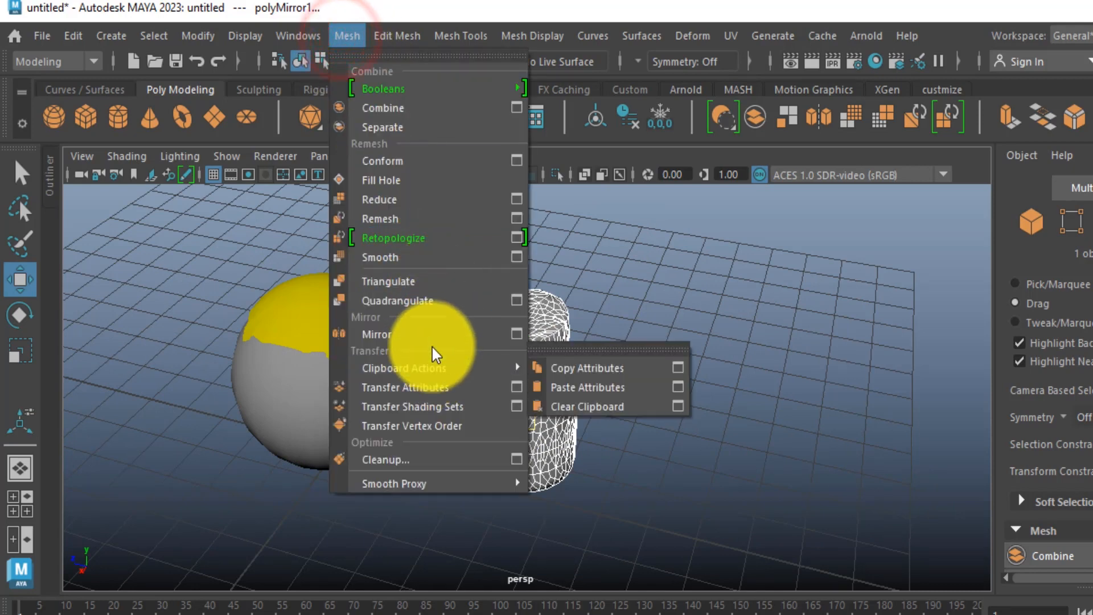
pyautogui.click(432, 337)
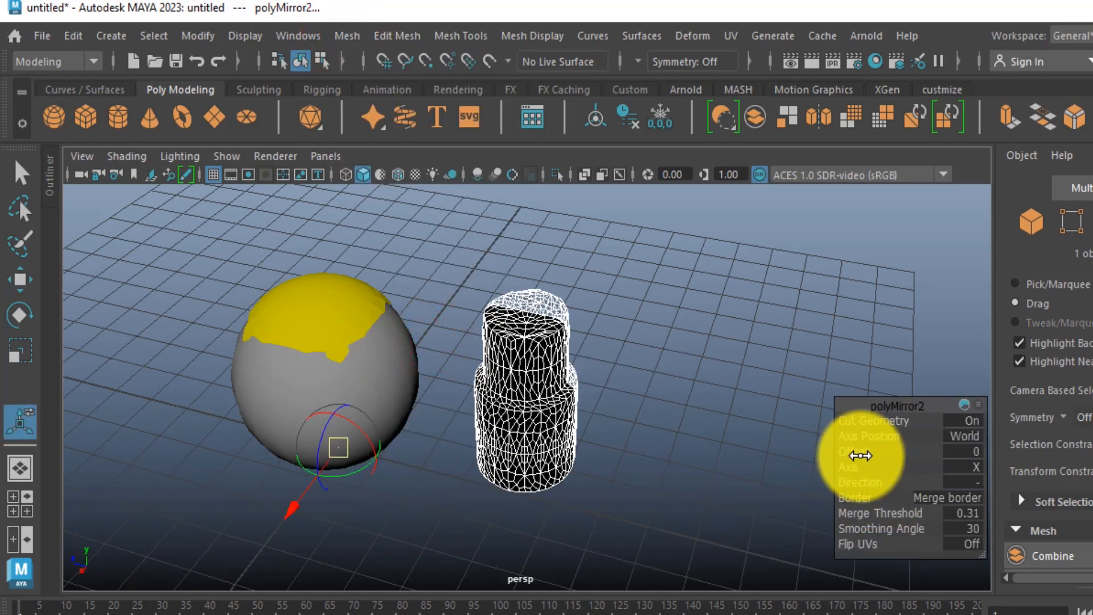
pyautogui.moveTo(851, 454); pyautogui.dragTo(647, 441)
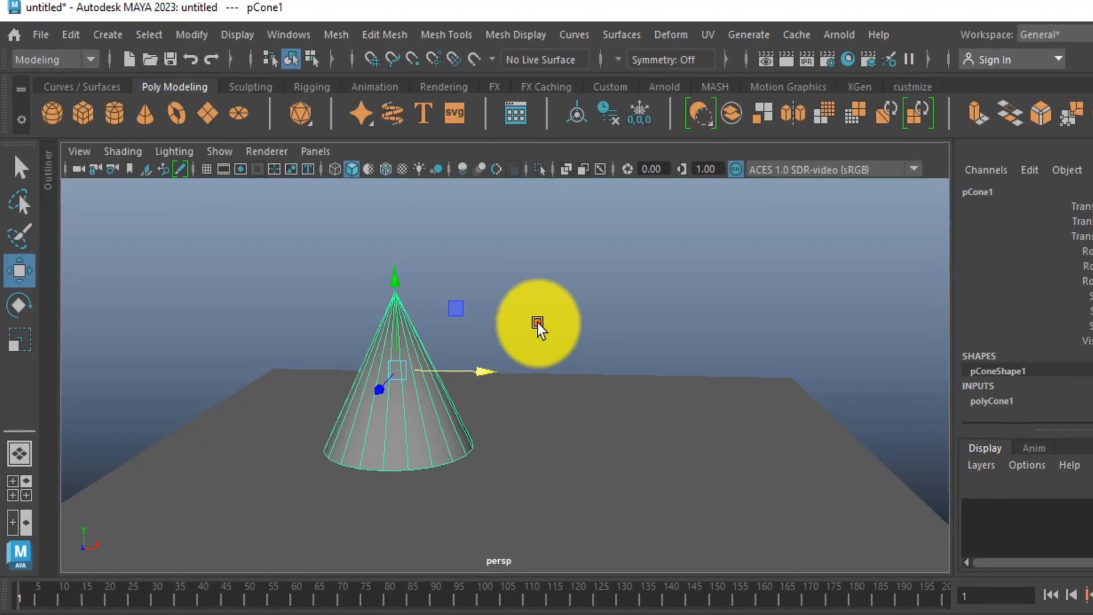
# Mirror the cone standing on the plane across the world X axis
pyautogui.click(537, 324)
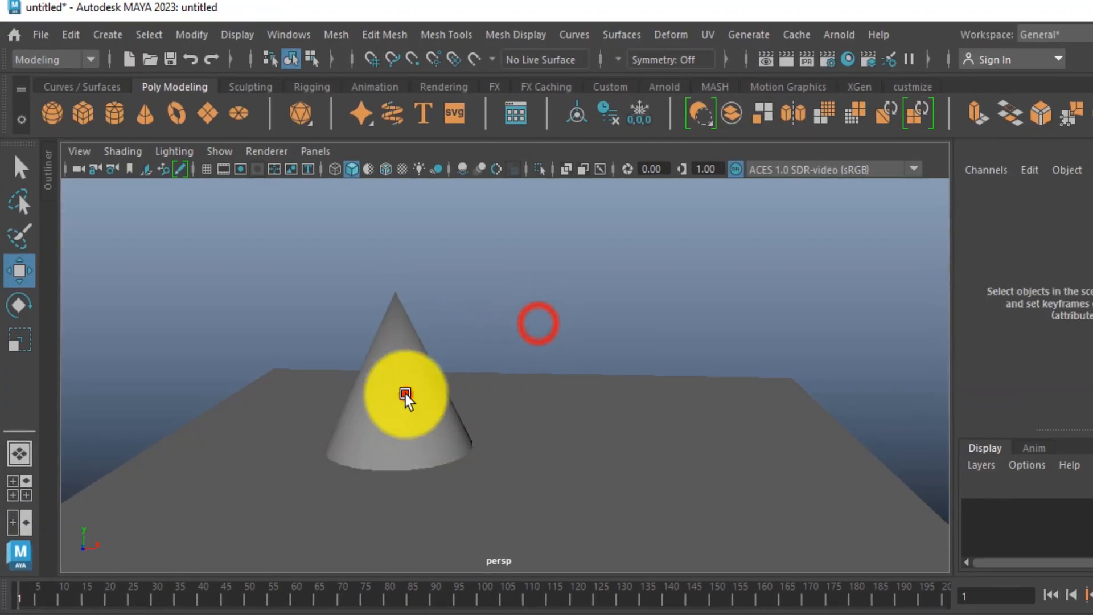
pyautogui.click(405, 394)
pyautogui.click(337, 35)
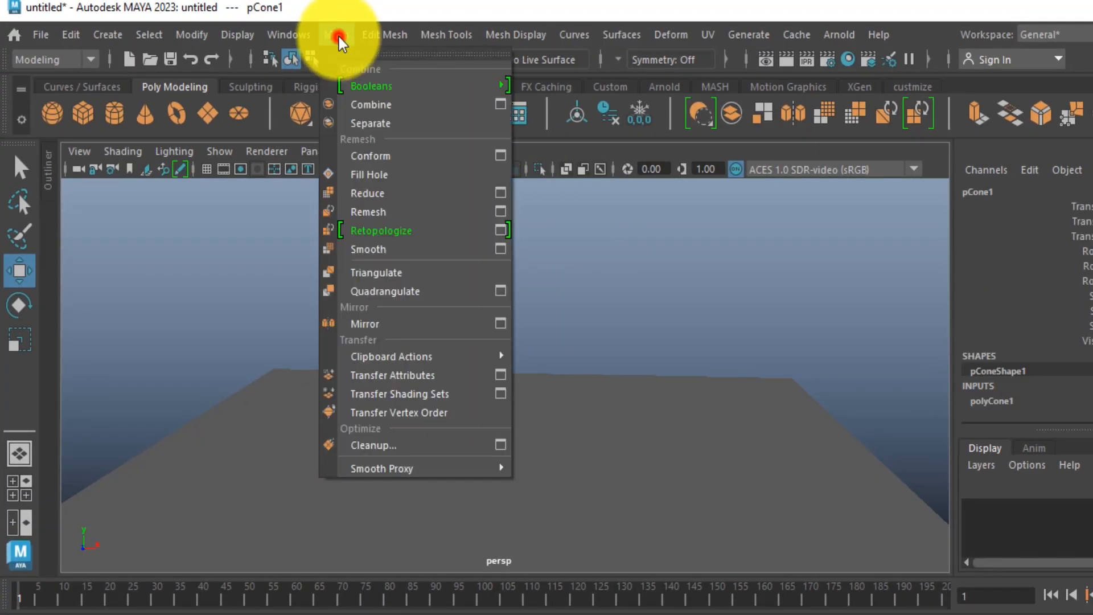
pyautogui.click(392, 329)
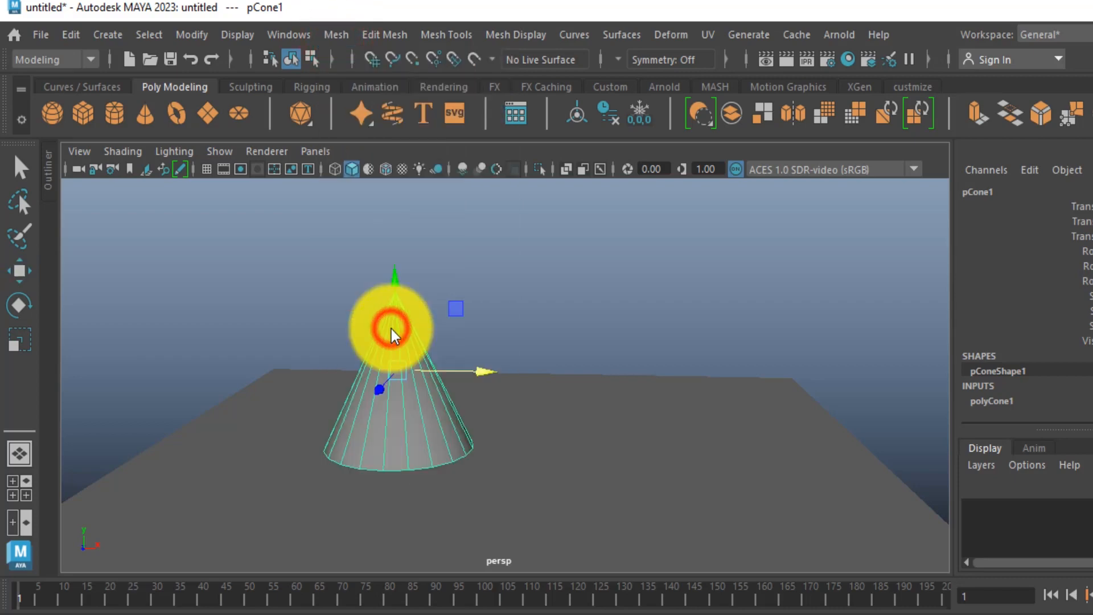
pyautogui.keyDown('alt'); pyautogui.moveTo(518, 435); pyautogui.dragTo(519, 490); pyautogui.keyUp('alt')
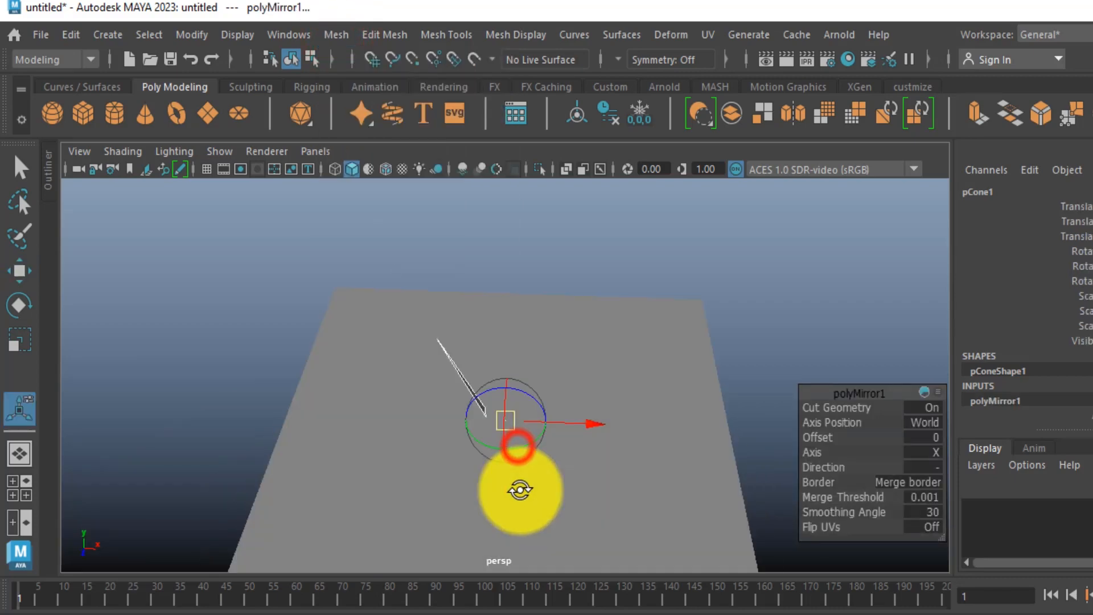
pyautogui.keyDown('alt'); pyautogui.moveTo(525, 439); pyautogui.dragTo(527, 415); pyautogui.keyUp('alt')
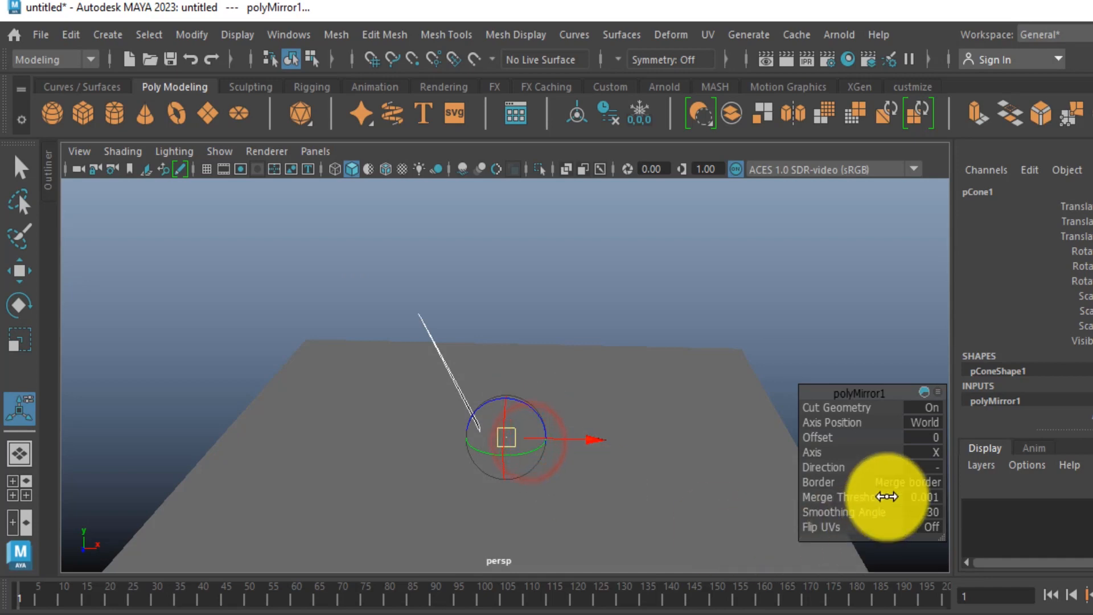
# Set the cone mirror's merge threshold to 1.783 and its offset to -7.2, giving two separate cones
pyautogui.moveTo(824, 442); pyautogui.dragTo(792, 442)
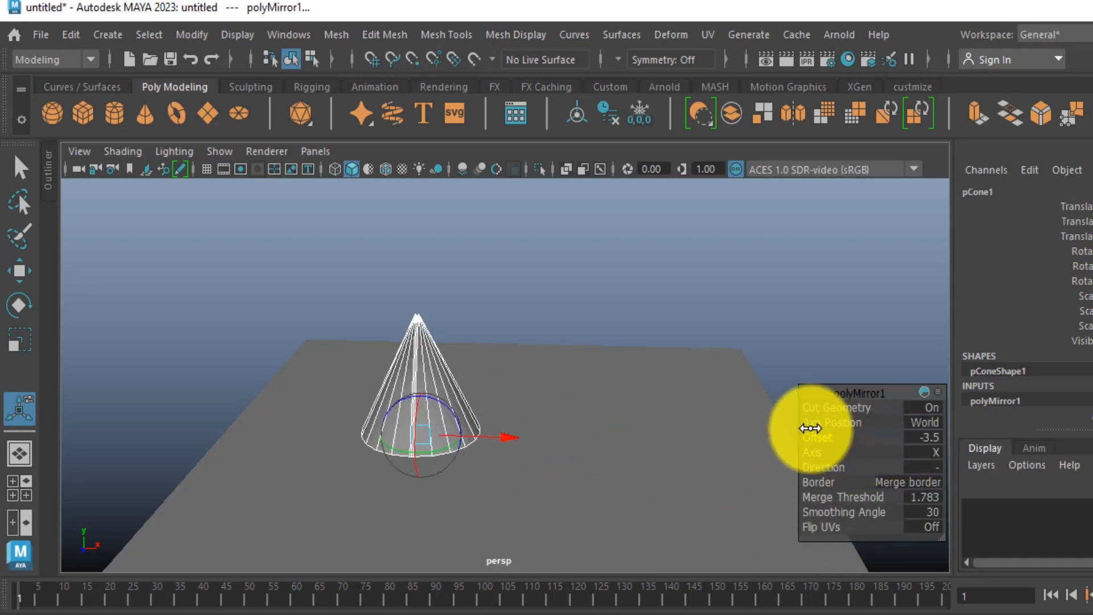
pyautogui.moveTo(820, 438); pyautogui.dragTo(446, 398)
pyautogui.keyDown('alt'); pyautogui.moveTo(446, 399); pyautogui.dragTo(500, 432, button='middle'); pyautogui.keyUp('alt')
pyautogui.keyDown('alt'); pyautogui.moveTo(501, 433); pyautogui.dragTo(531, 407); pyautogui.keyUp('alt')
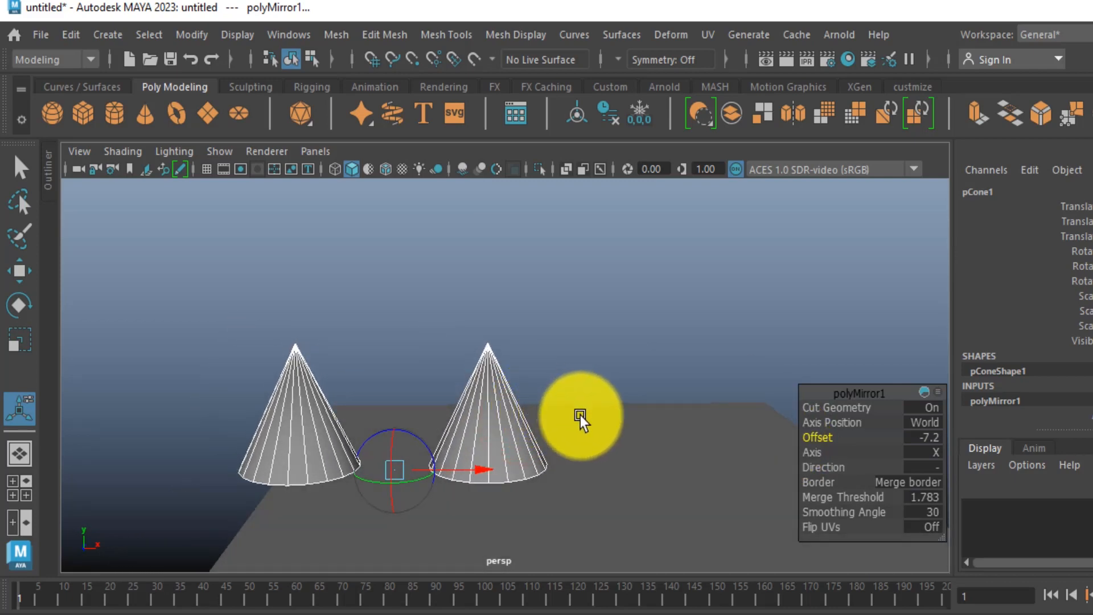
# Reselect the mirrored cone pair and move both cones together in the positive X direction
pyautogui.press('w')
pyautogui.keyDown('alt'); pyautogui.moveTo(534, 504); pyautogui.dragTo(490, 507); pyautogui.keyUp('alt')
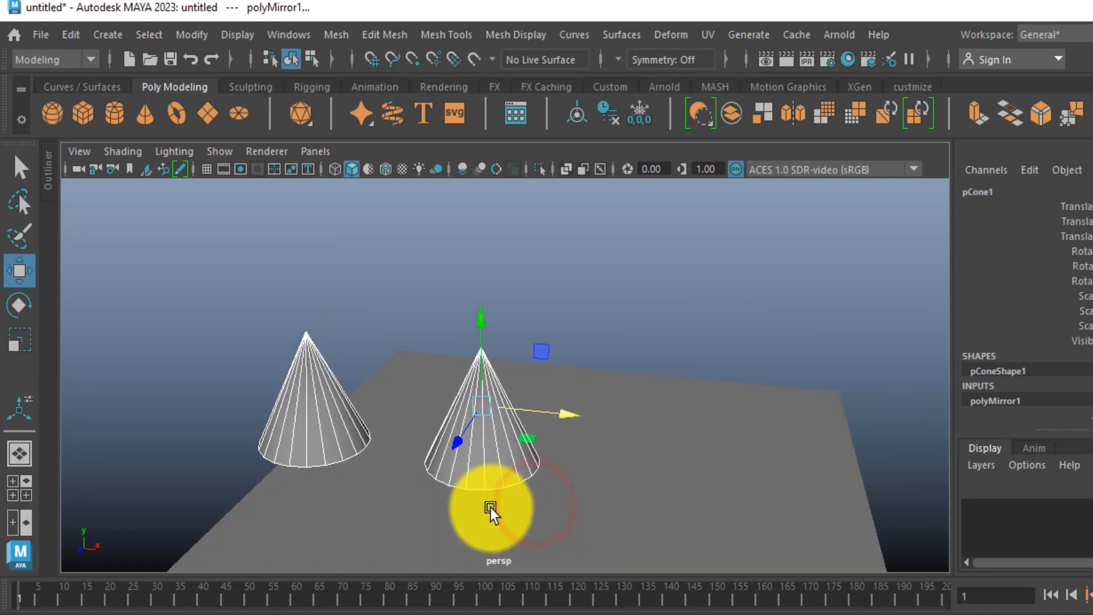
pyautogui.click(646, 340)
pyautogui.click(491, 440)
pyautogui.moveTo(557, 421); pyautogui.dragTo(614, 424)
# Separate the mirrored cone mesh into two individual objects and check that each selects on its own
pyautogui.click(335, 35)
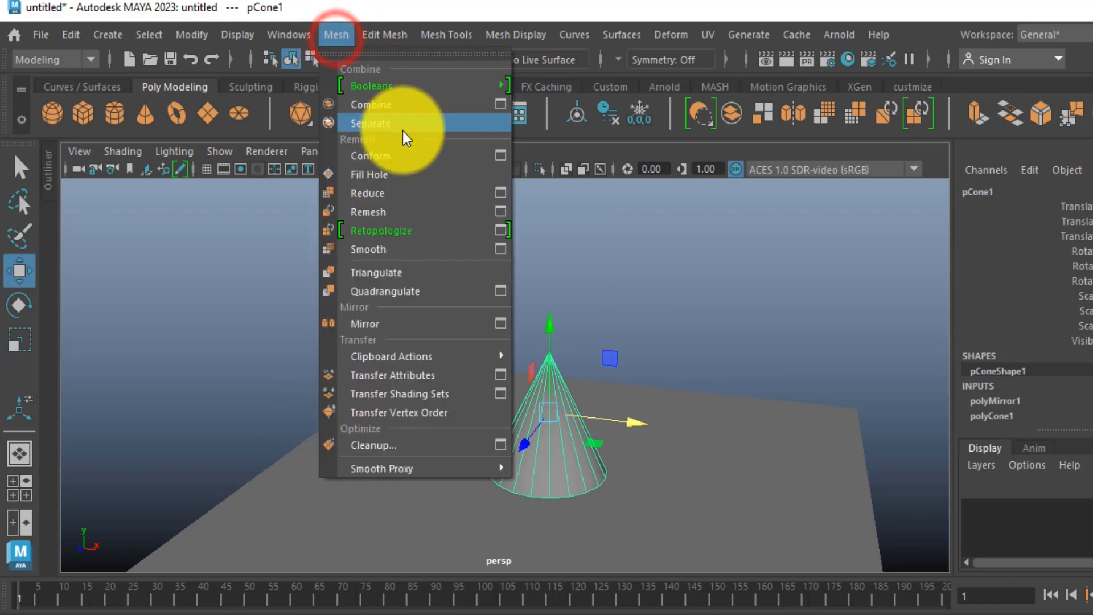
pyautogui.click(374, 124)
pyautogui.click(488, 277)
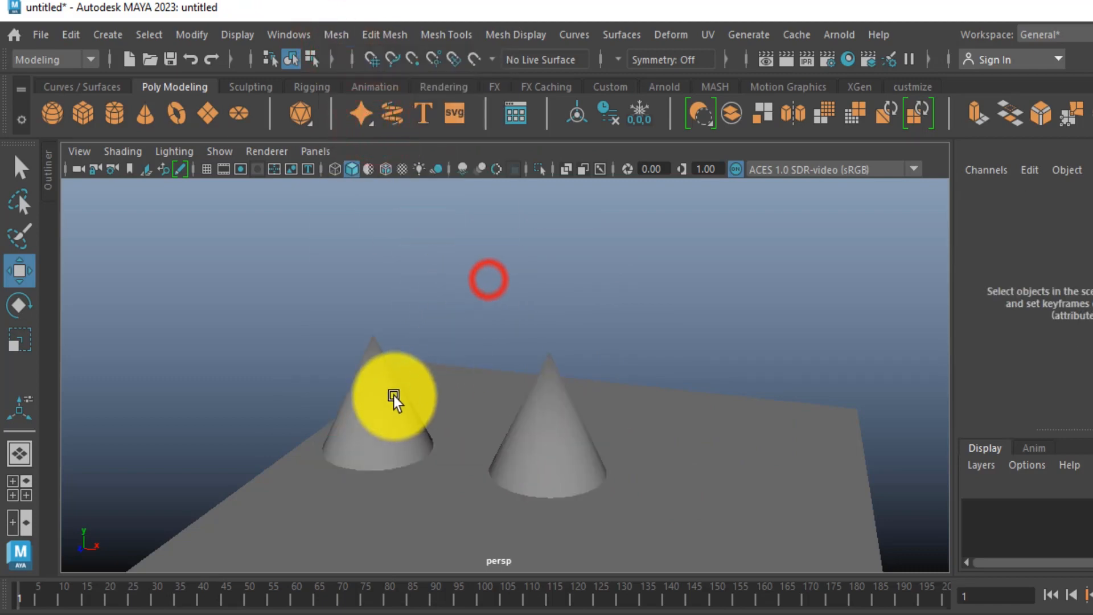
pyautogui.click(387, 396)
# Select the separated cone nearer the plane's centre for mirroring
pyautogui.click(560, 456)
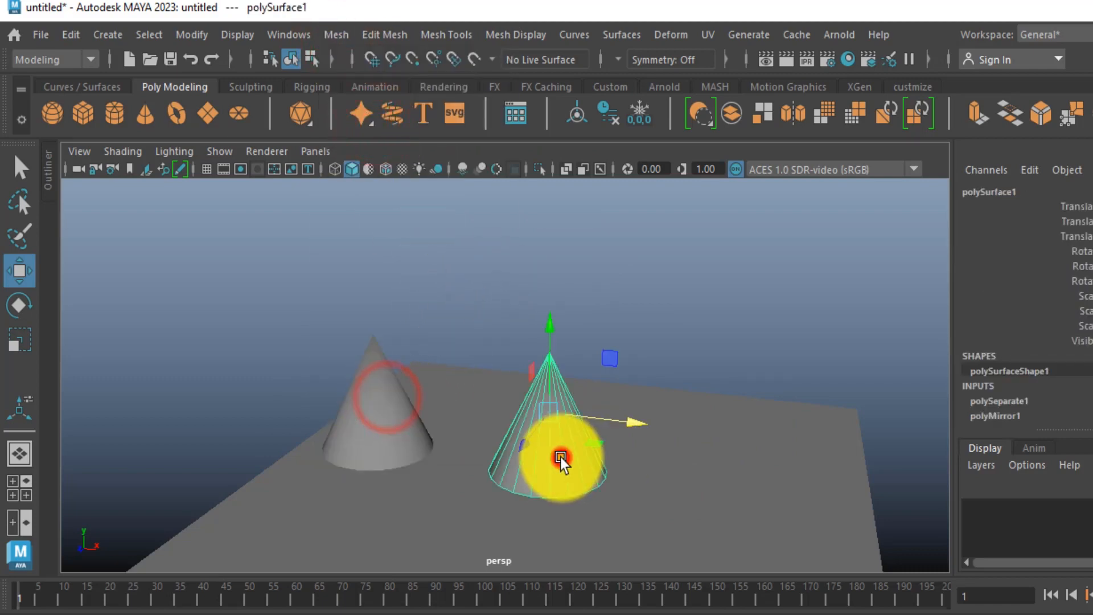
pyautogui.click(336, 36)
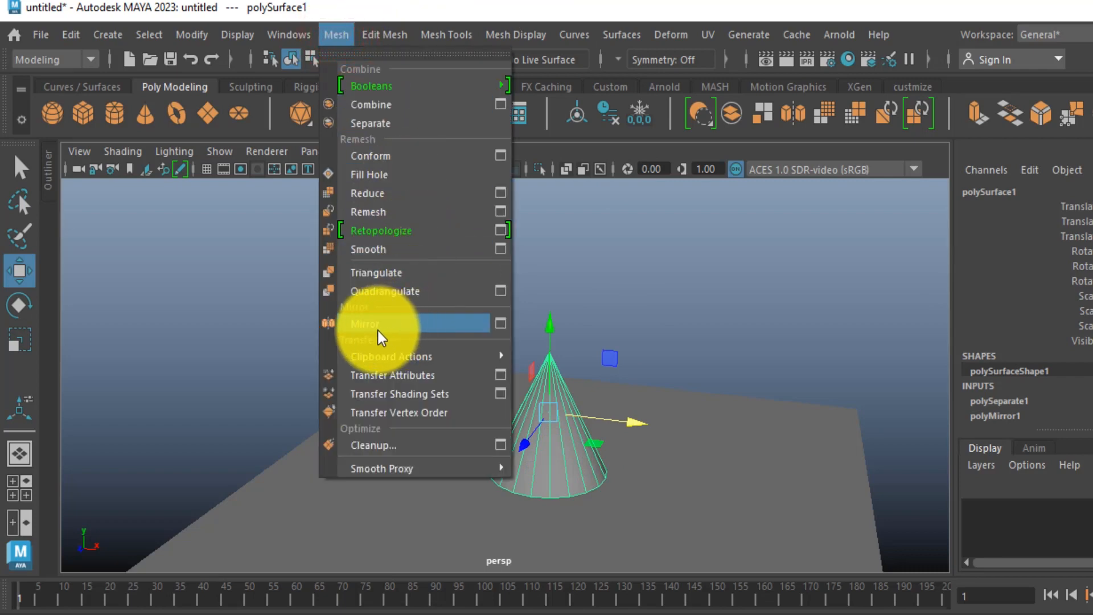